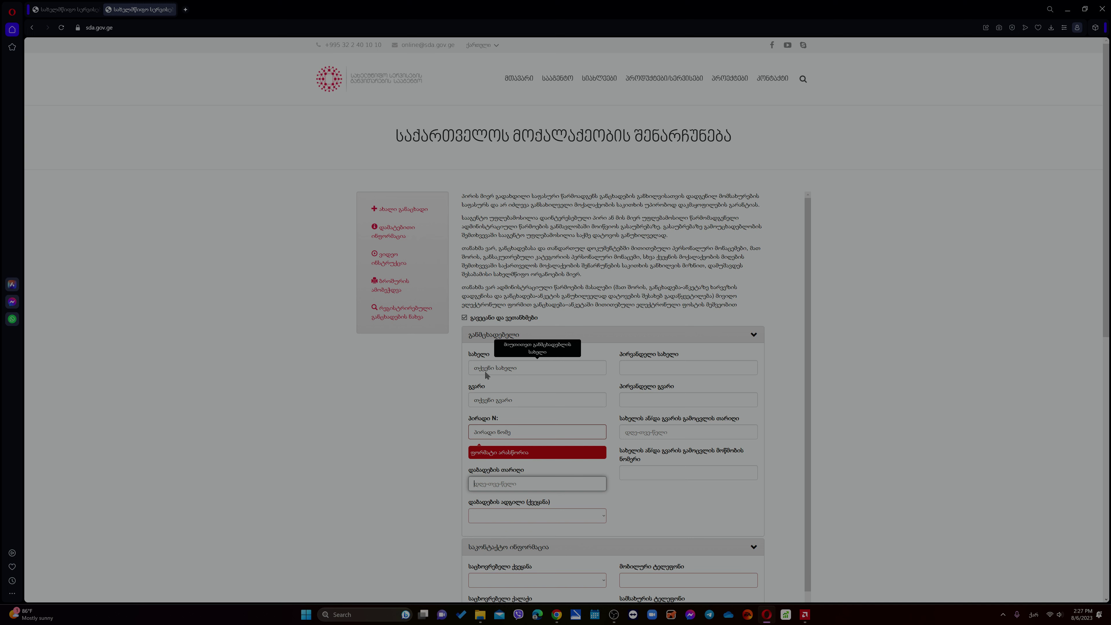
# - Choose საქართველო as the birth country and თბილისი as the birth city
pyautogui.press('Tab')
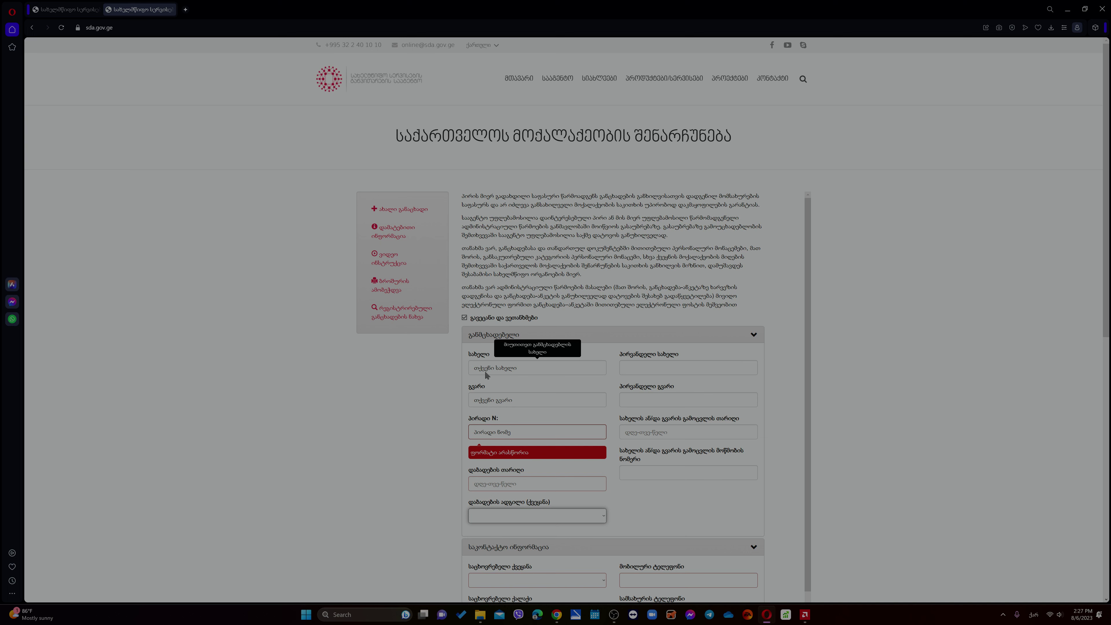
pyautogui.click(564, 518)
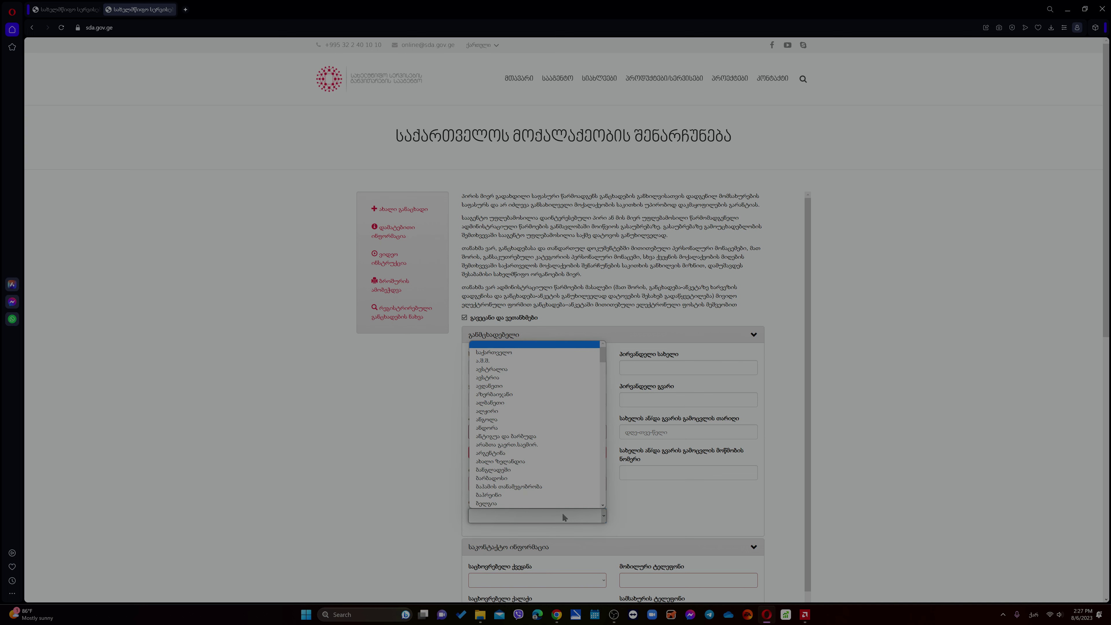
pyautogui.click(516, 352)
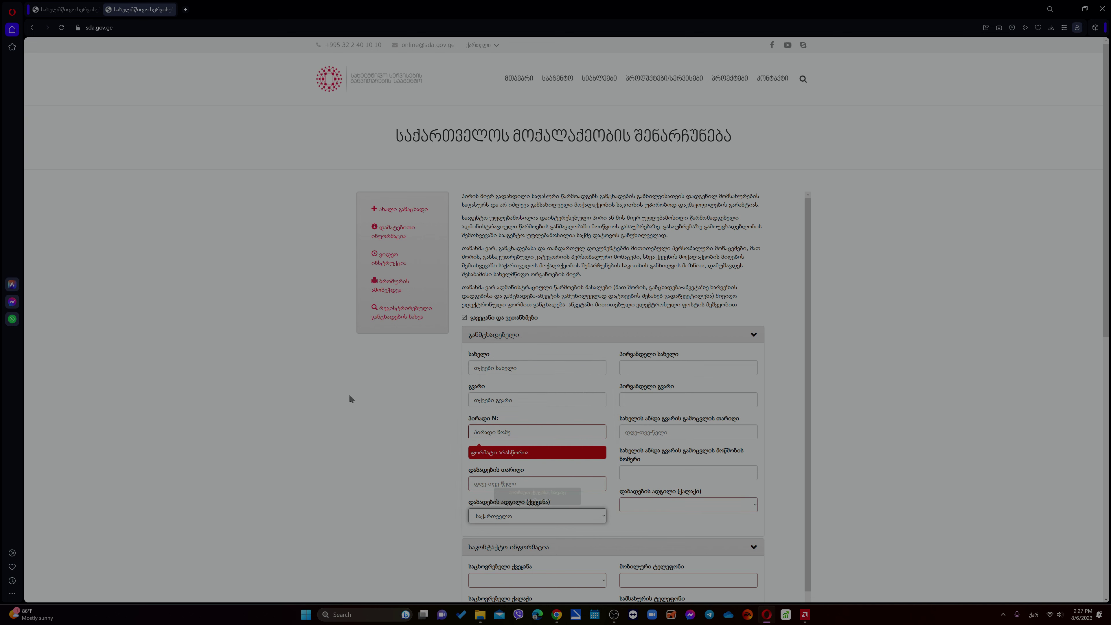
pyautogui.click(669, 511)
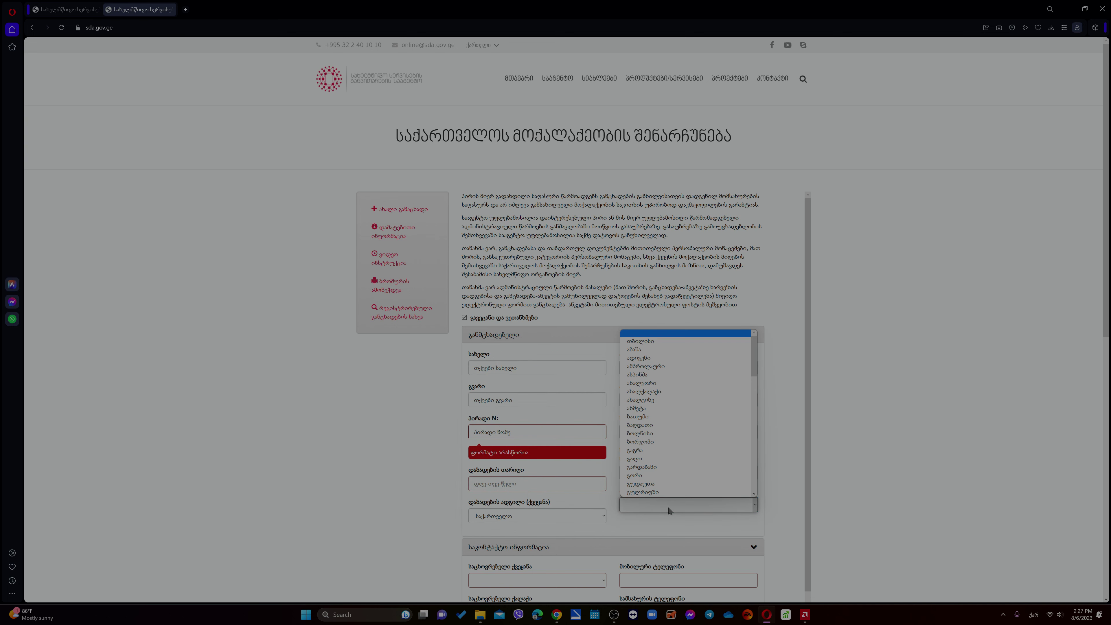
pyautogui.click(649, 340)
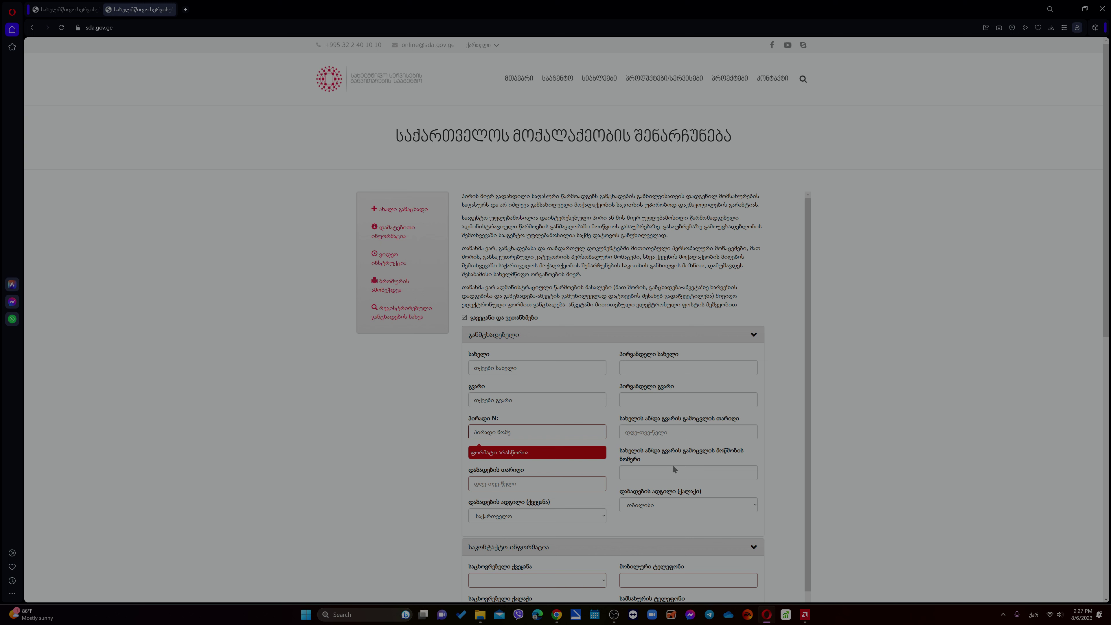
pyautogui.moveTo(673, 481)
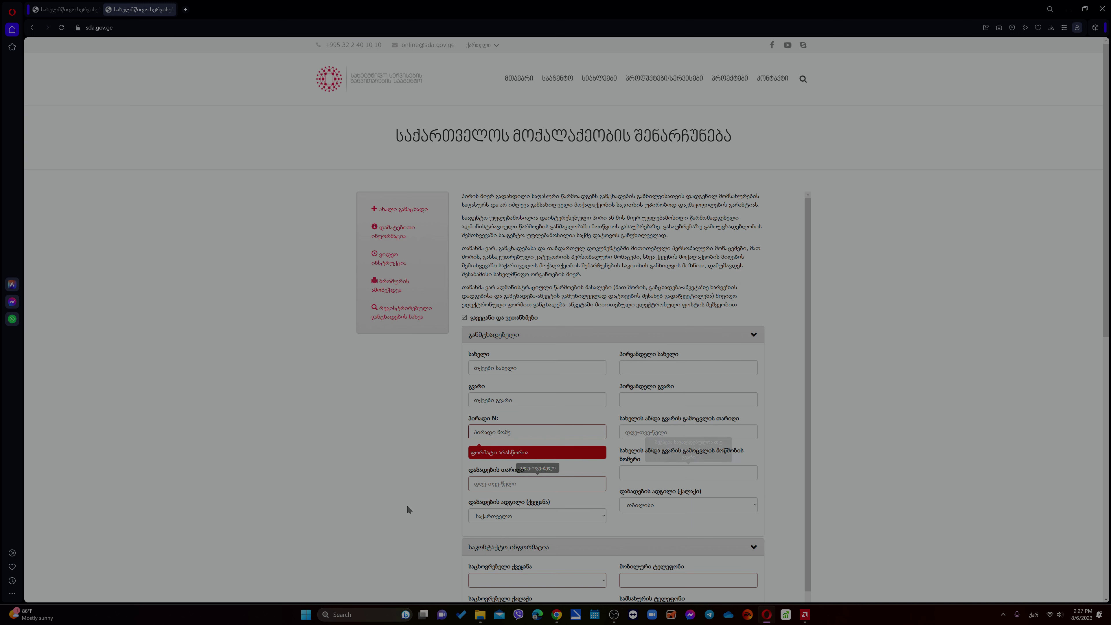
# - Enter 'სახელი თუ გაქვთ შეცვლილი' as original name and 'გვარი თუ გაქვთ შეცვლილი' as original surname
pyautogui.click(663, 367)
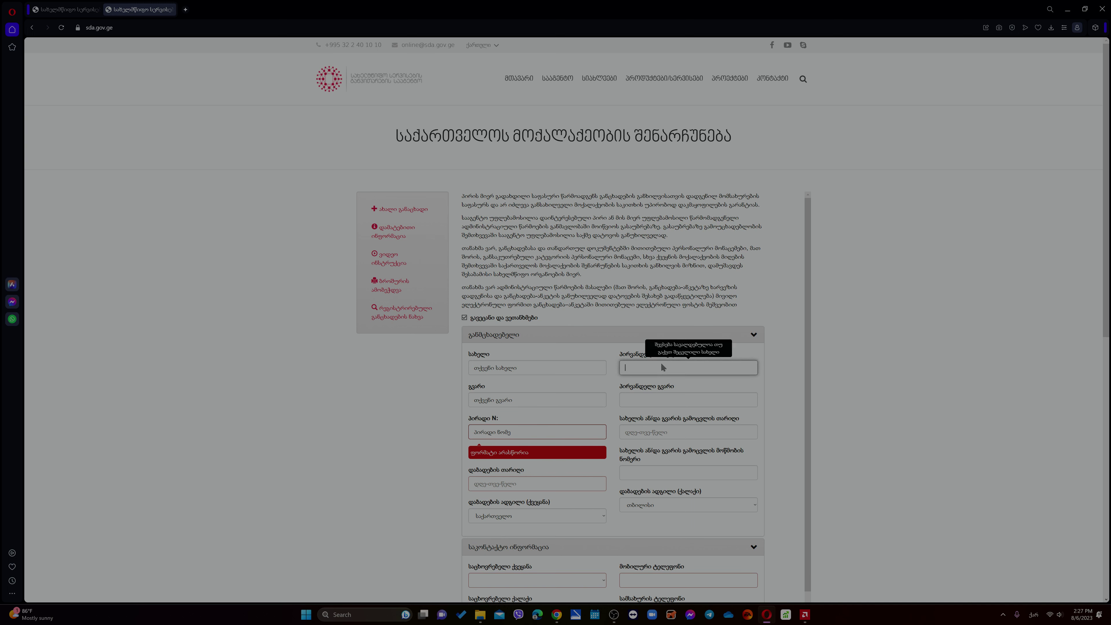
pyautogui.write('სახელი ')
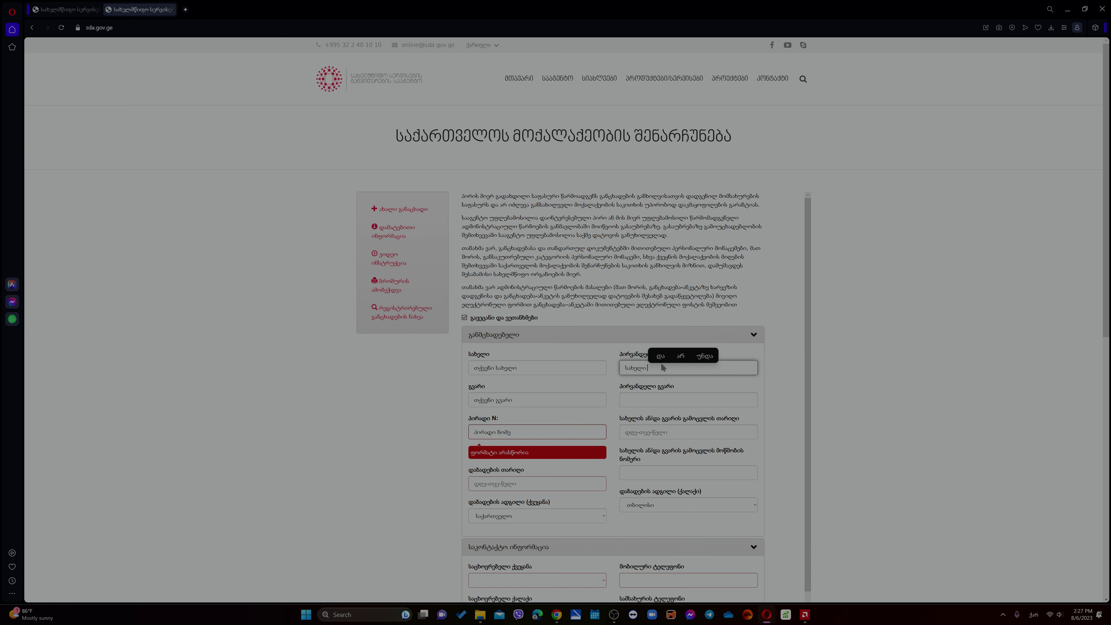
pyautogui.write('თუ გა')
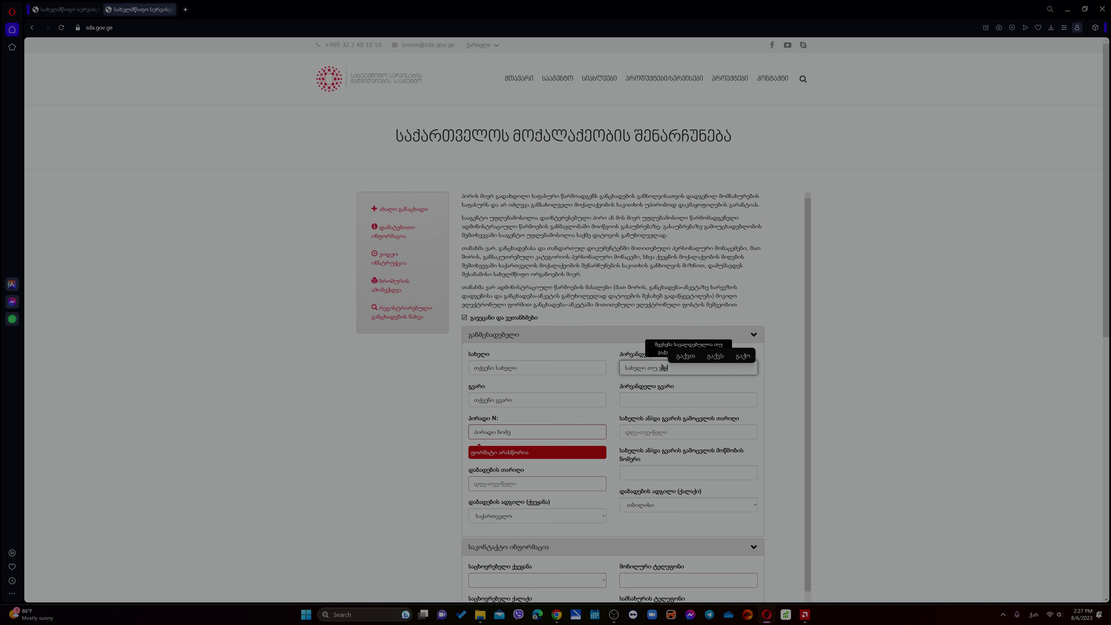
pyautogui.write('ქვთ შეცვლი')
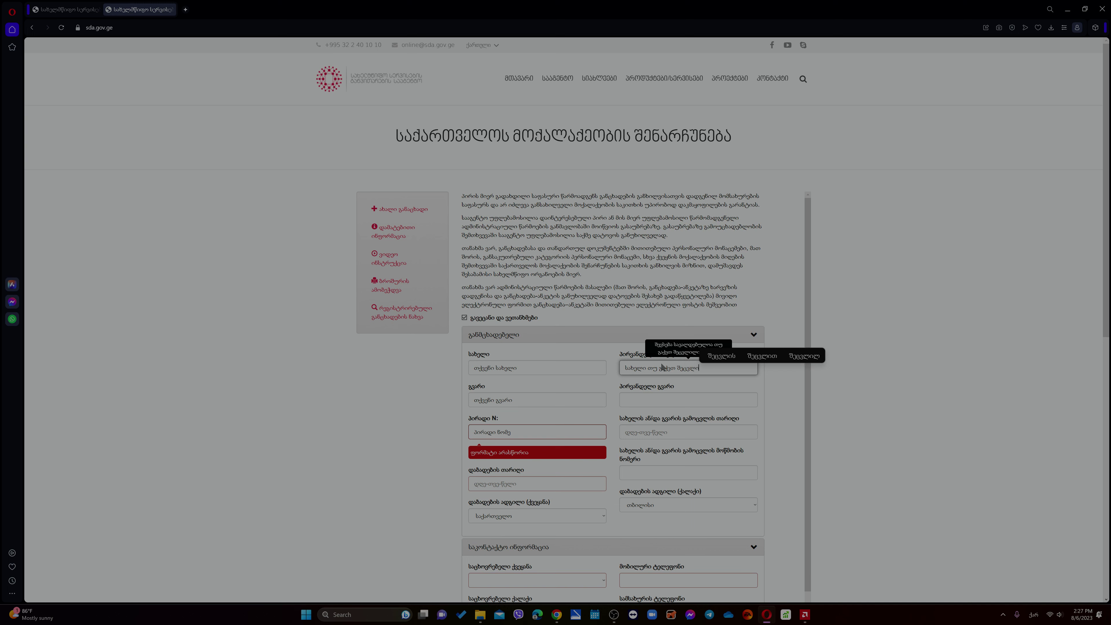
pyautogui.write('ლი')
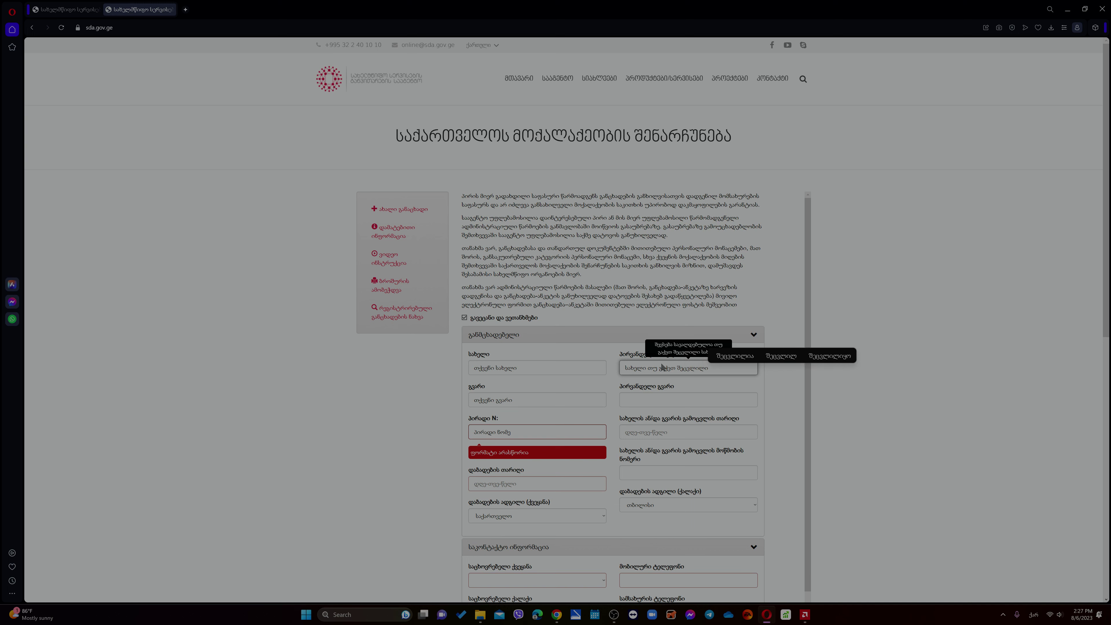
pyautogui.press('Tab')
pyautogui.write('გვარი თუ გაქვთ შეცვლ')
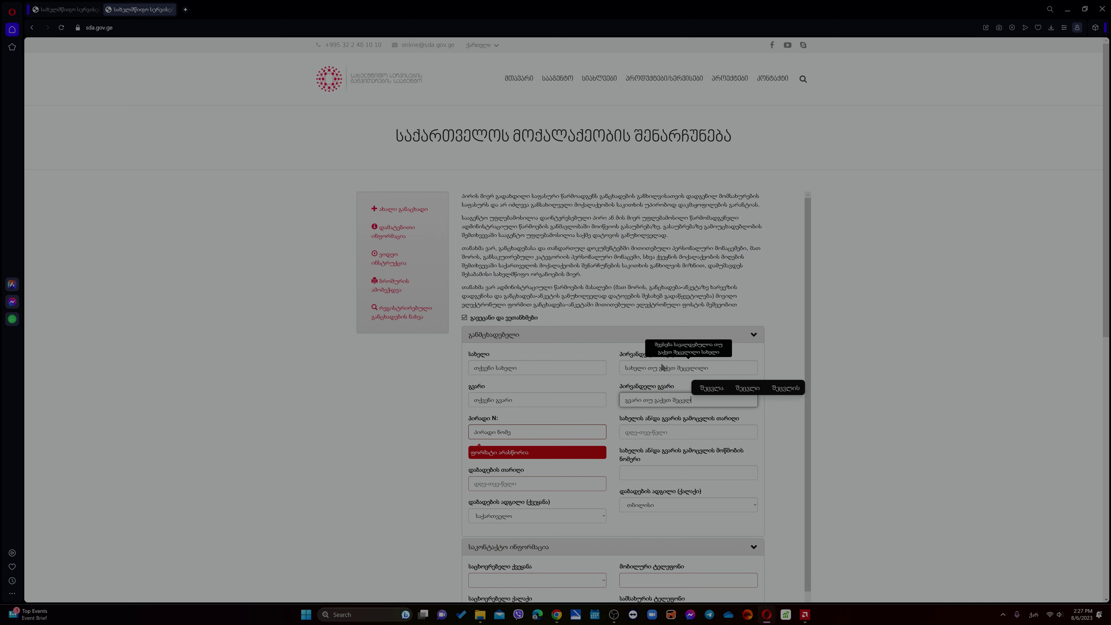
pyautogui.write('ილი')
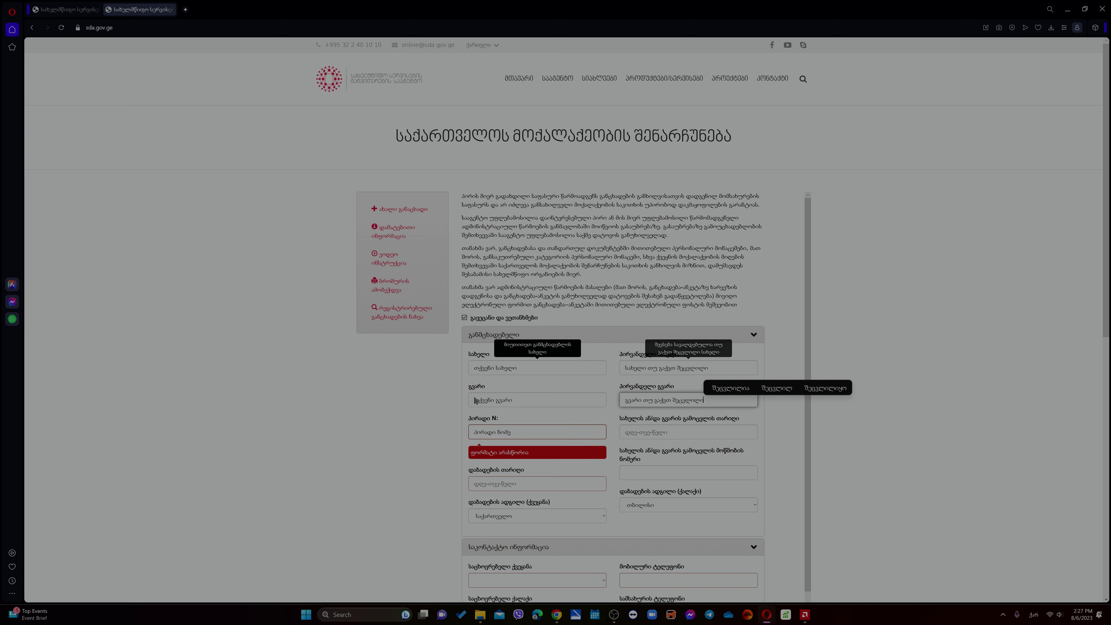
# - Set the residence country in the contact section to ა.შ.შ
pyautogui.click(391, 422)
pyautogui.scroll(-2, 391, 423)
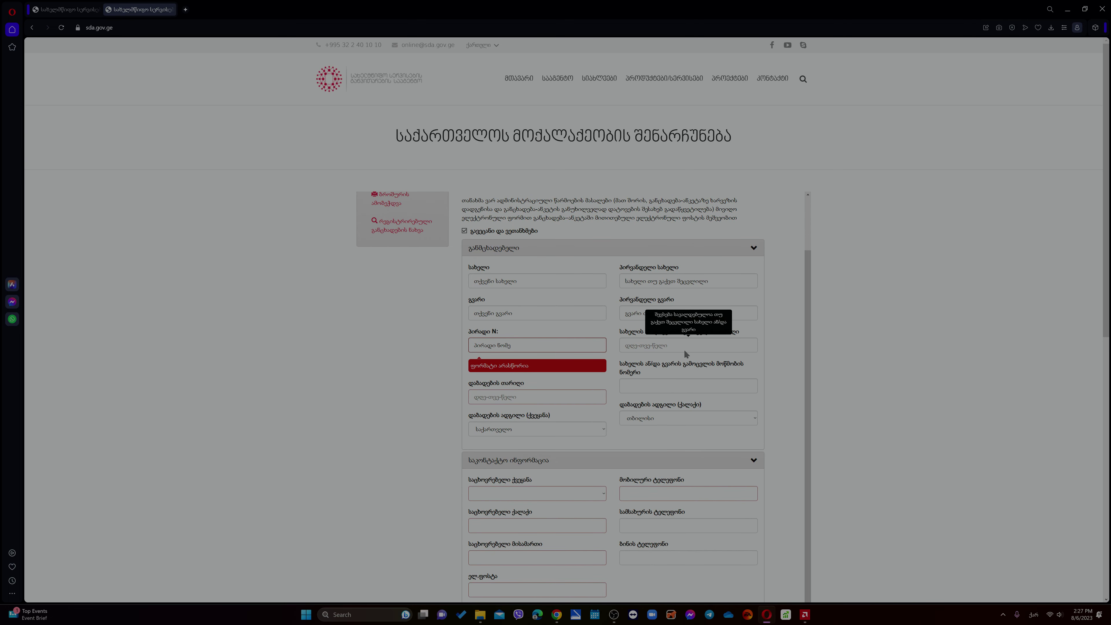
pyautogui.scroll(-3, 368, 481)
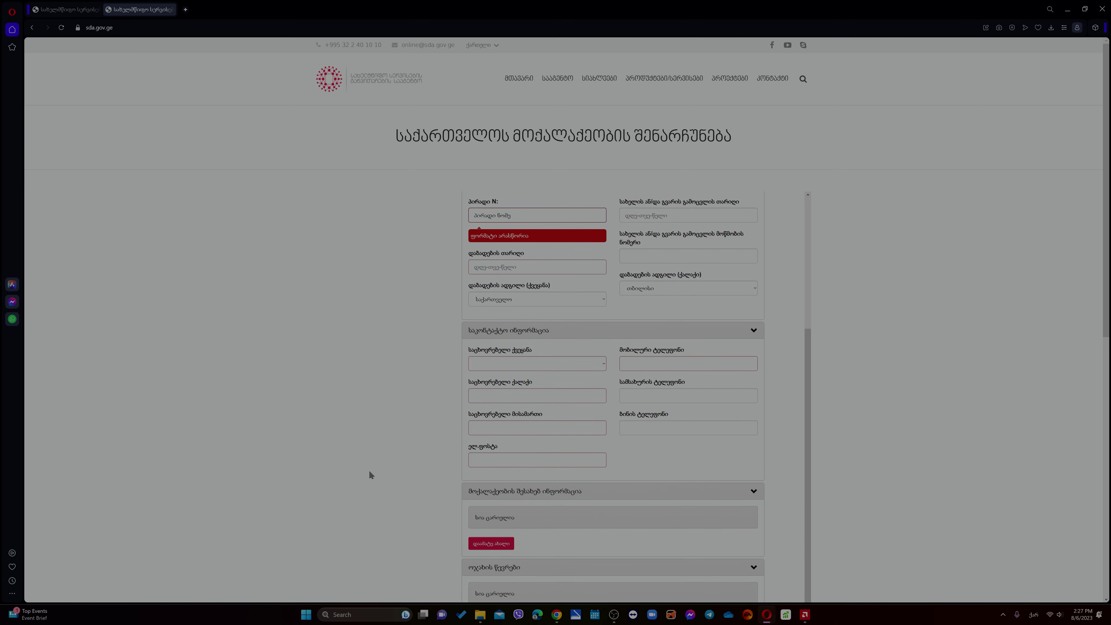
pyautogui.click(508, 364)
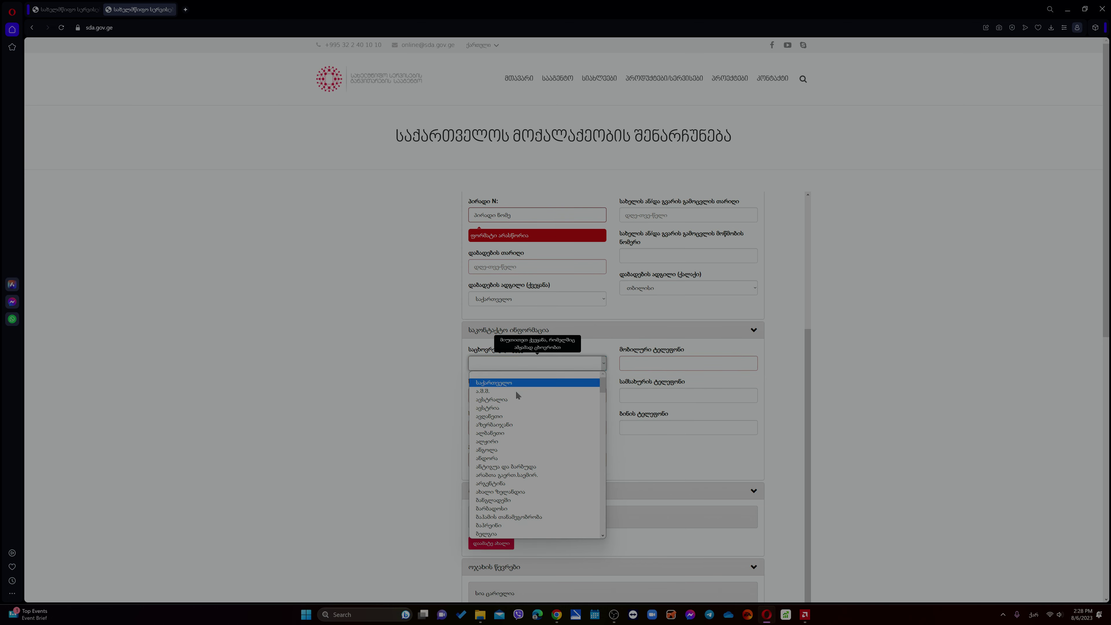
pyautogui.click(482, 391)
# - Enter the mobile phone number and the residence city ნიუორკი
pyautogui.click(743, 368)
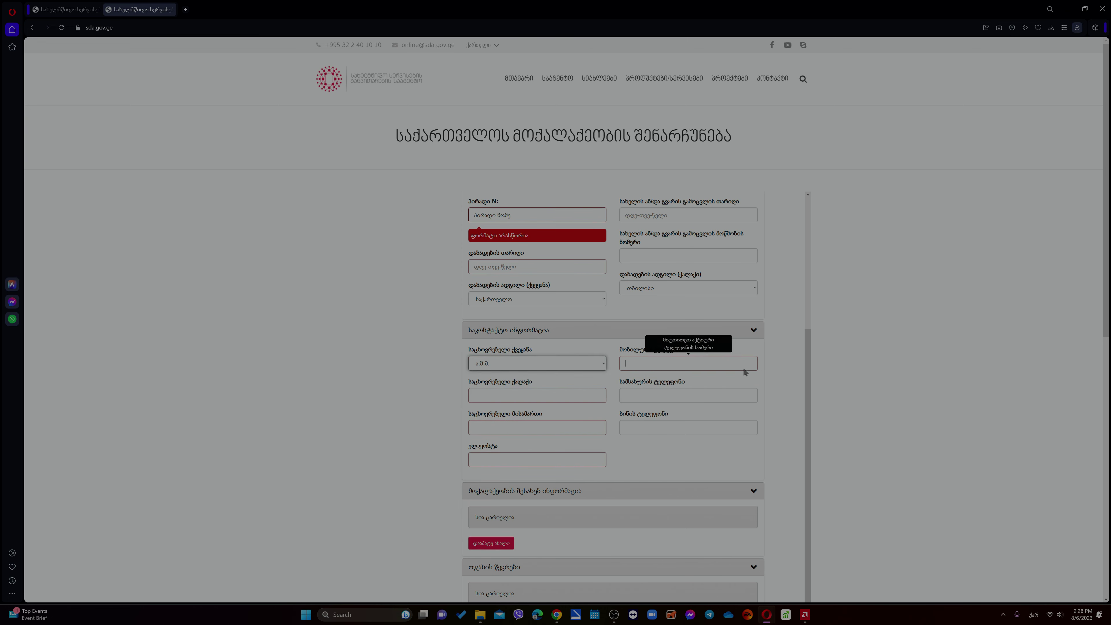
pyautogui.write('99')
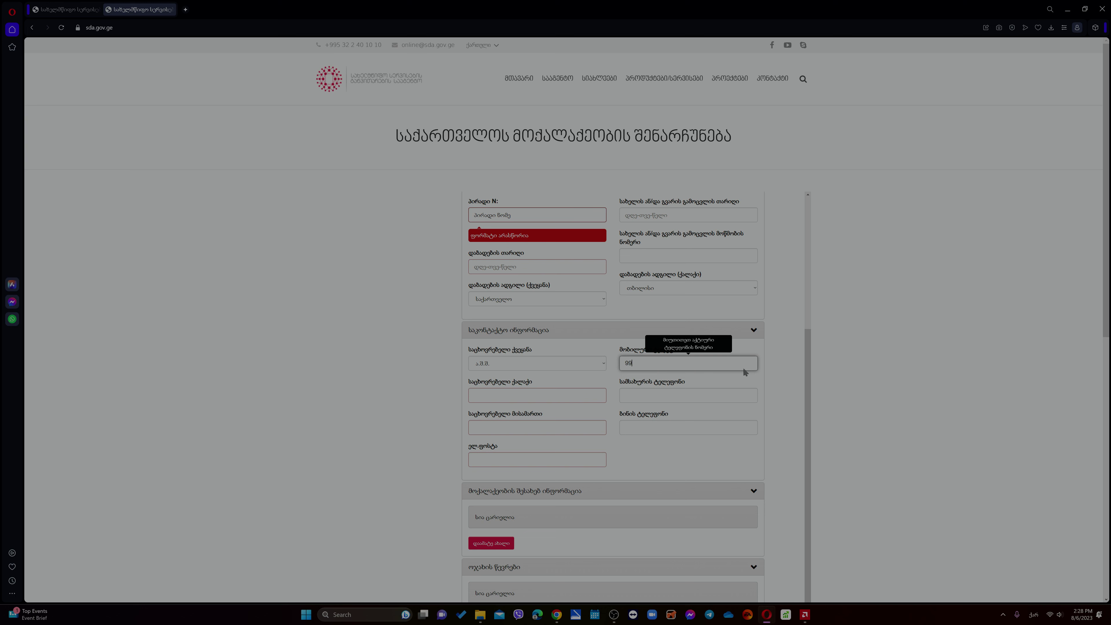
pyautogui.write('99999999')
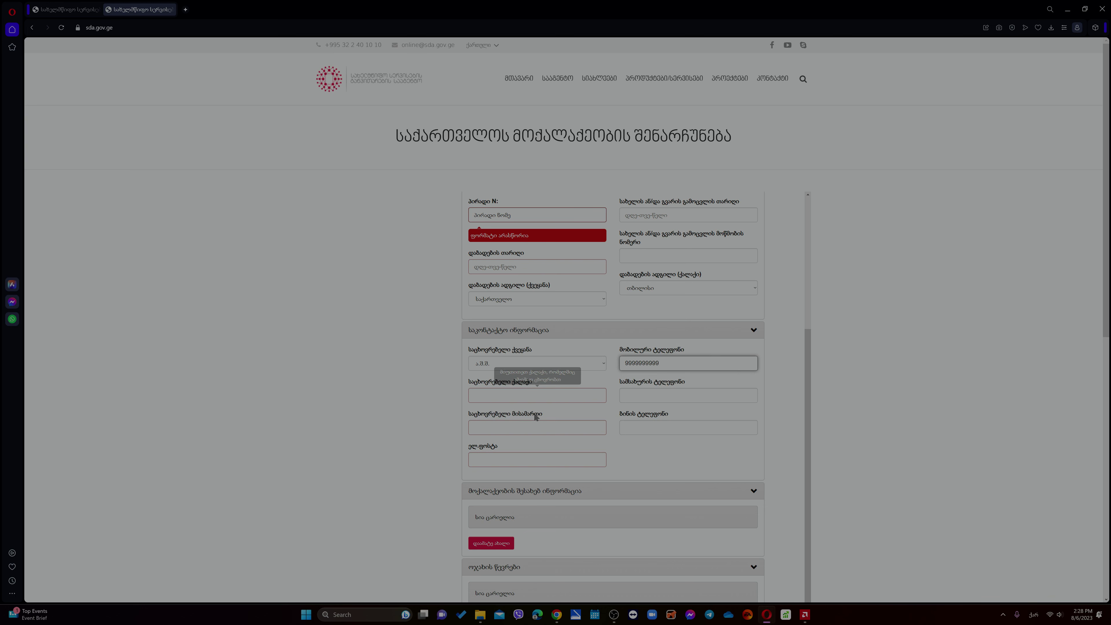
pyautogui.click(523, 397)
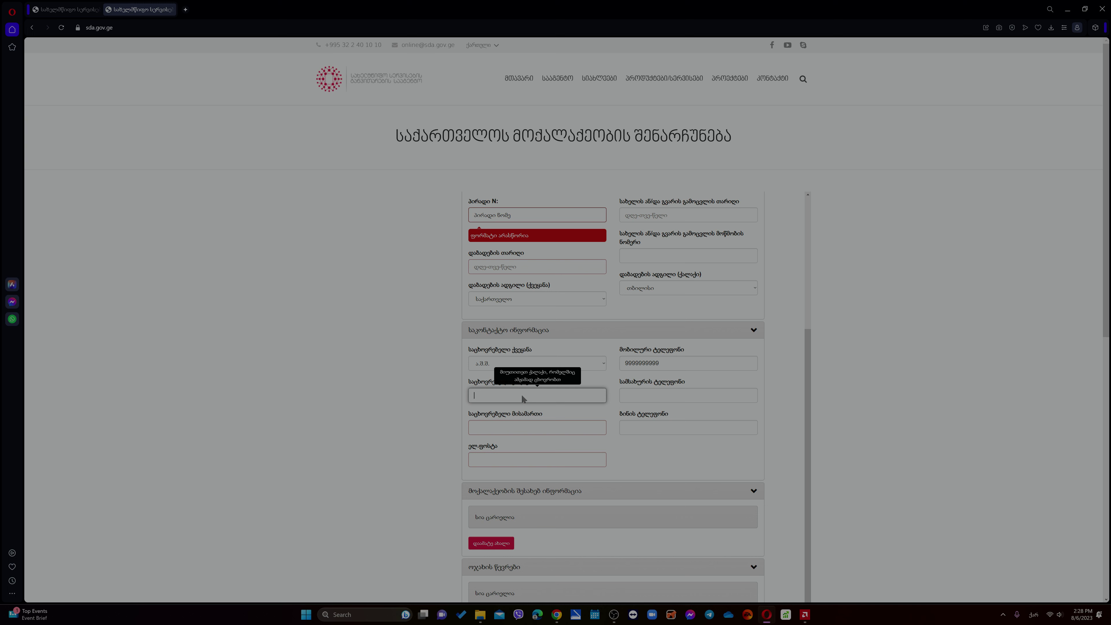
pyautogui.write('ნიუ')
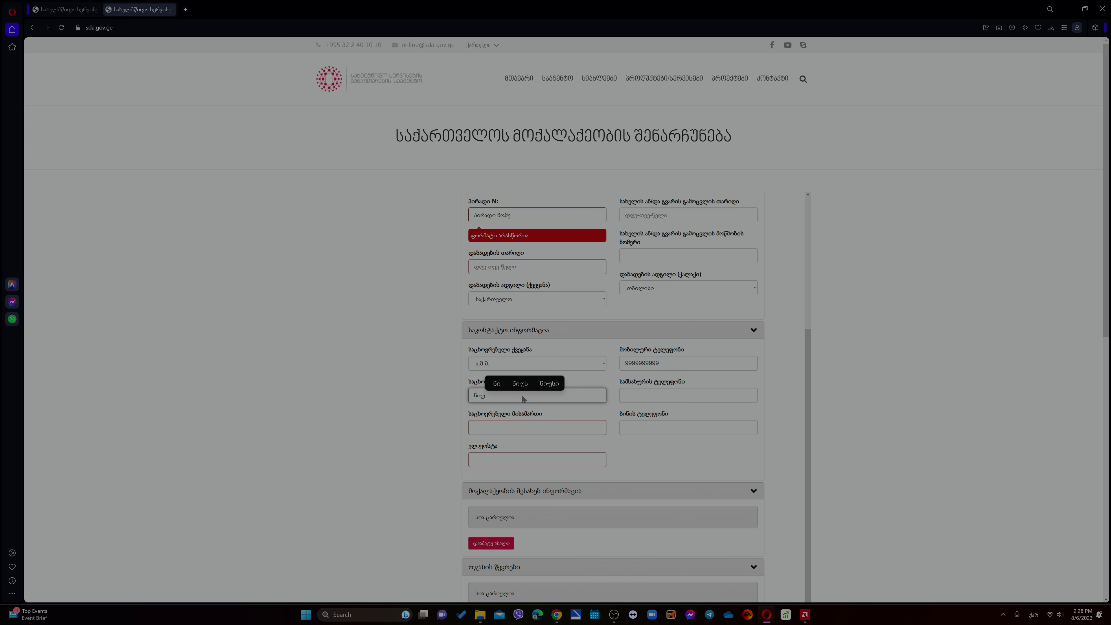
pyautogui.write('ორკი')
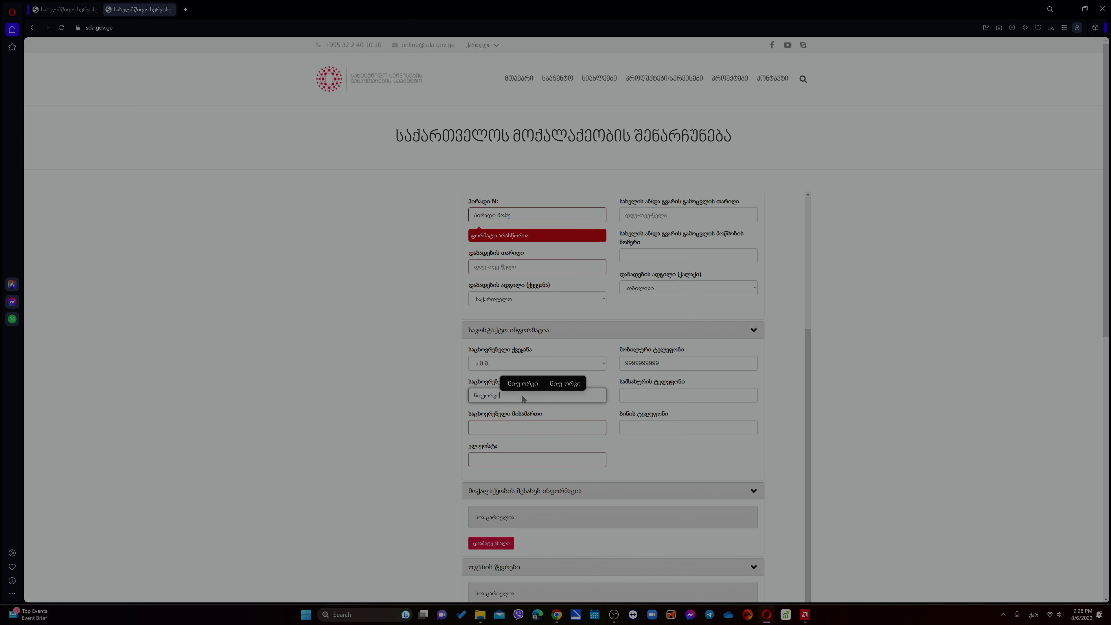
pyautogui.click(682, 394)
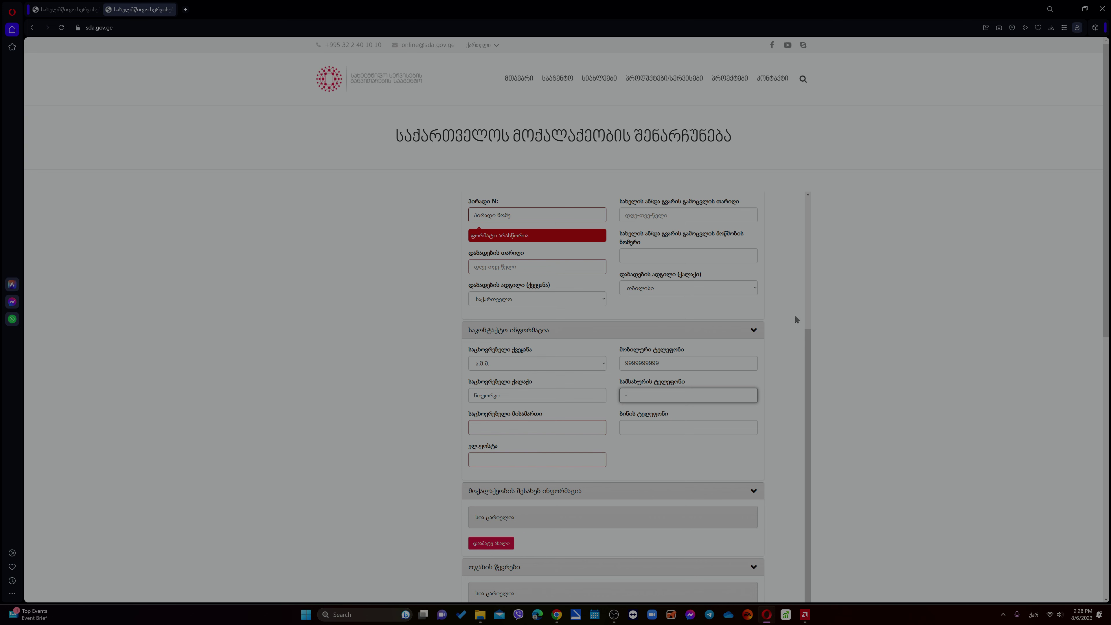
# - Enter the street address and clear the stray dash from the work-phone field
pyautogui.click(563, 427)
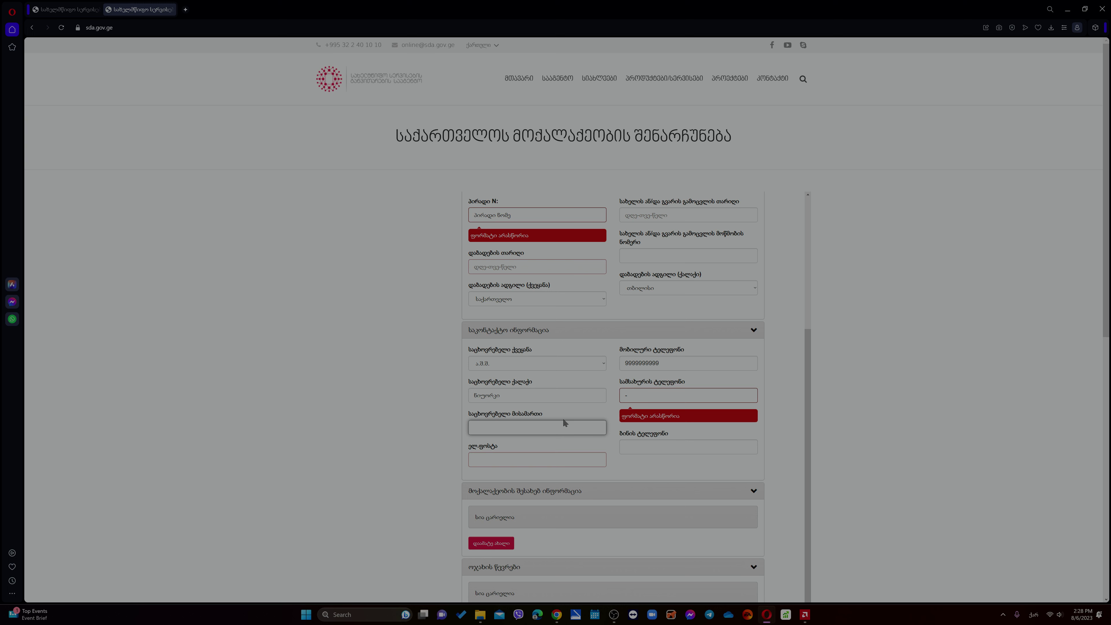
pyautogui.write('5 პირობით')
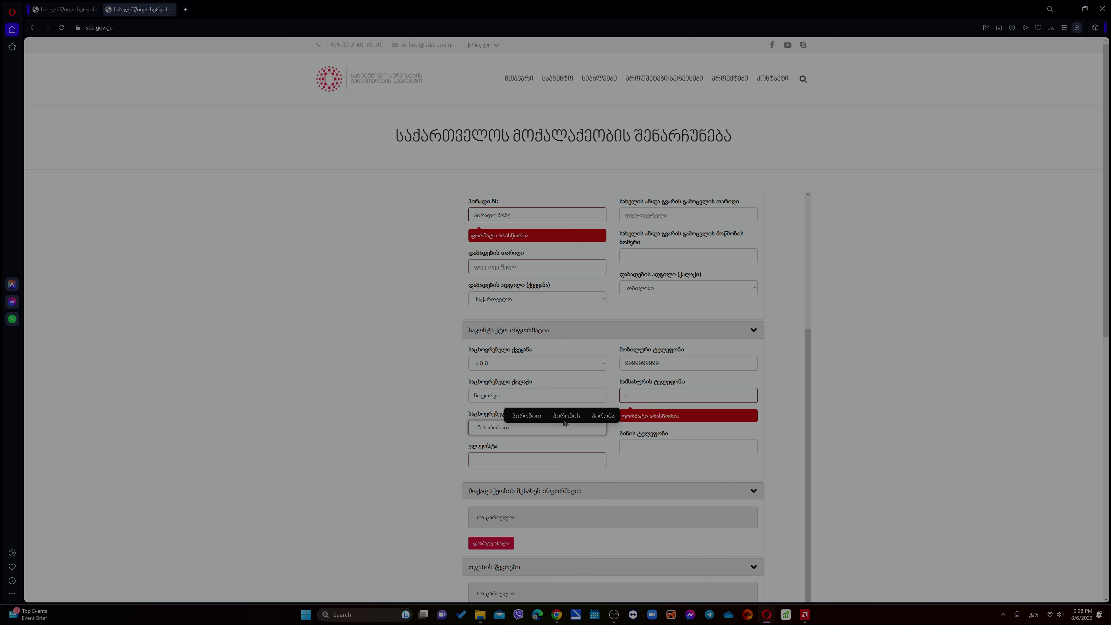
pyautogui.write('ი ')
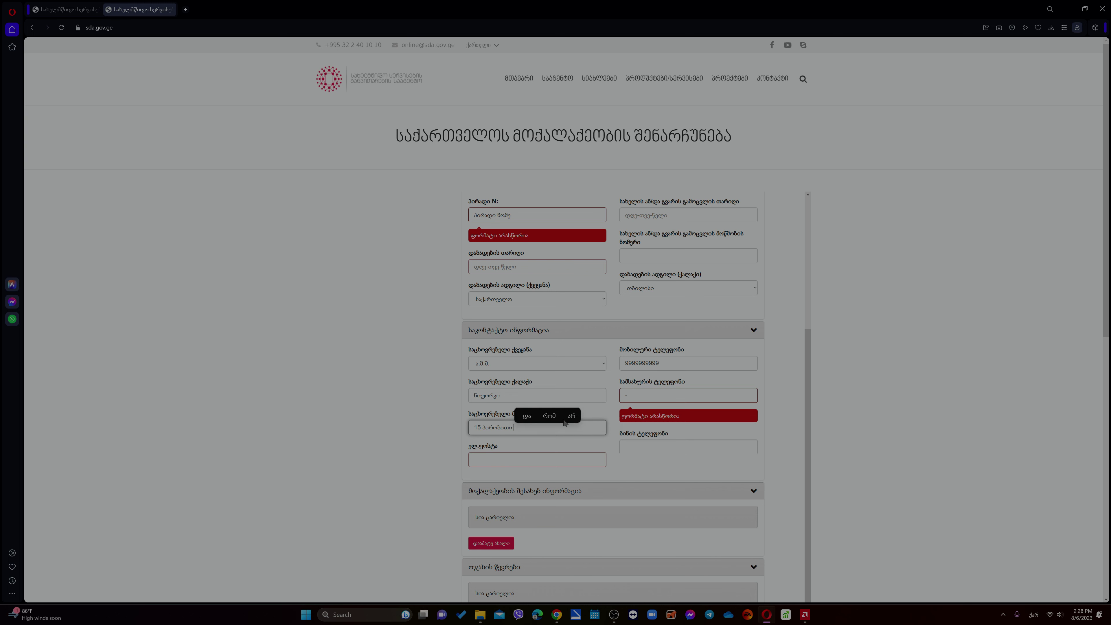
pyautogui.write('ქუჩა')
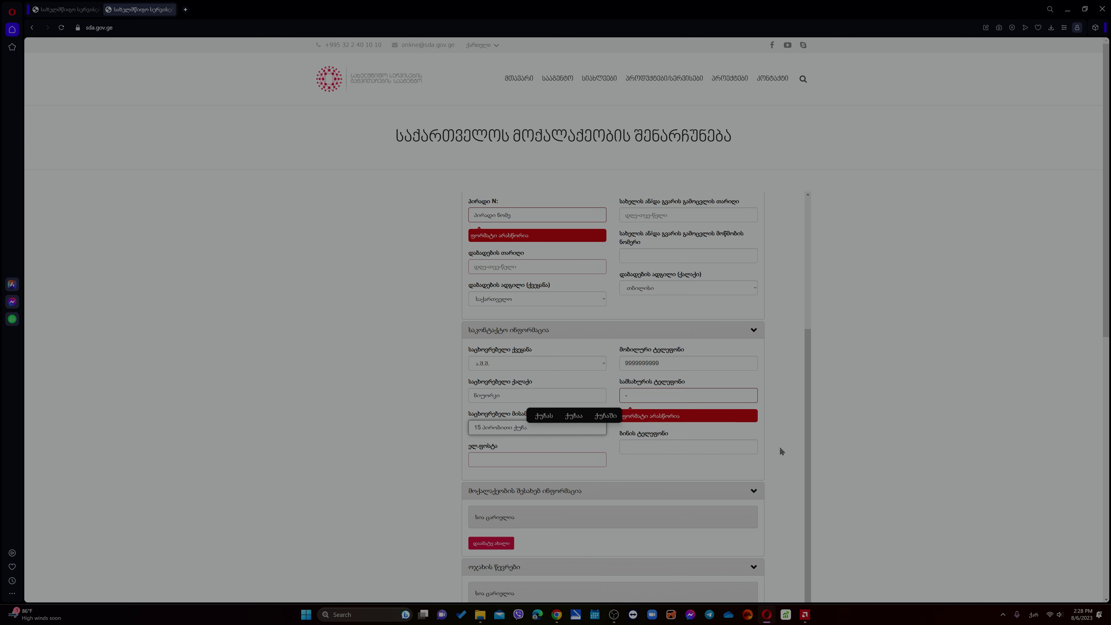
pyautogui.click(660, 396)
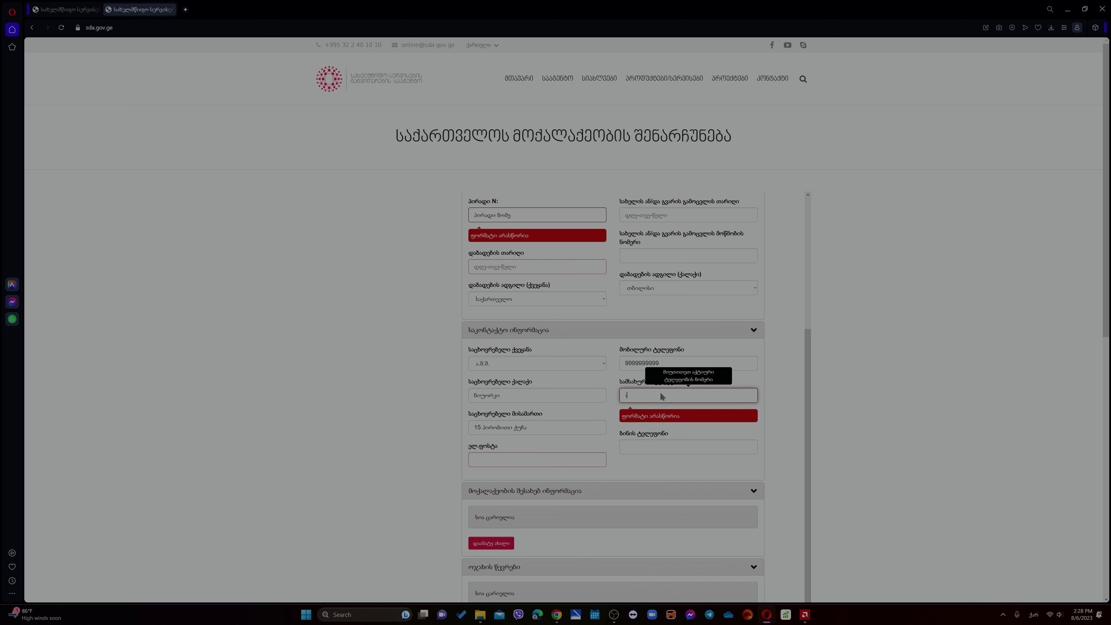
pyautogui.hotkey('ctrl', 'a')
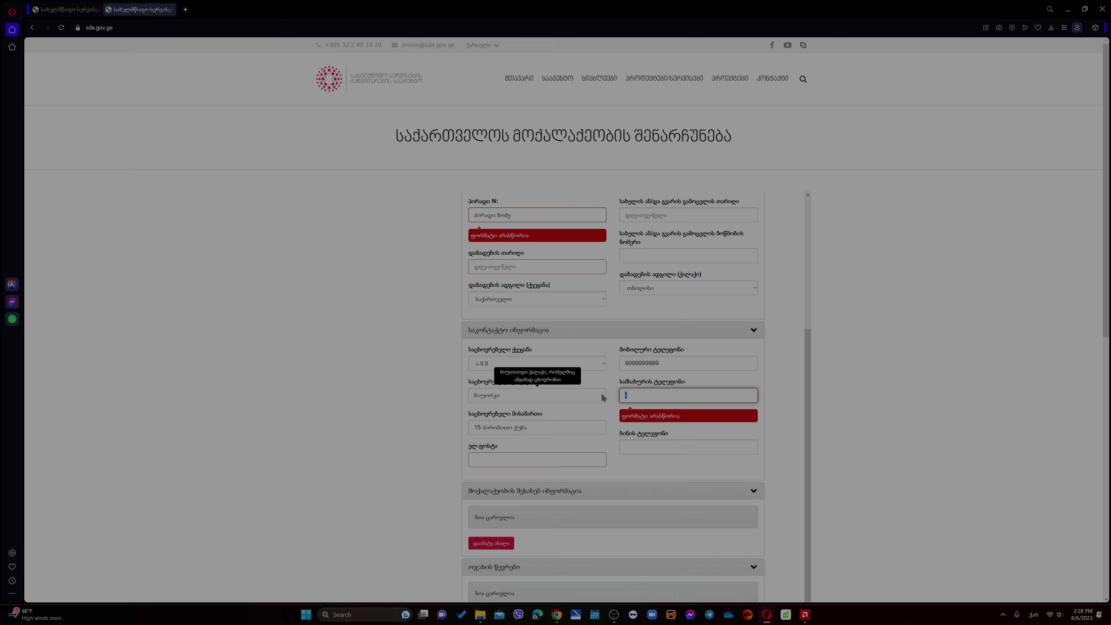
pyautogui.press('BackSpace')
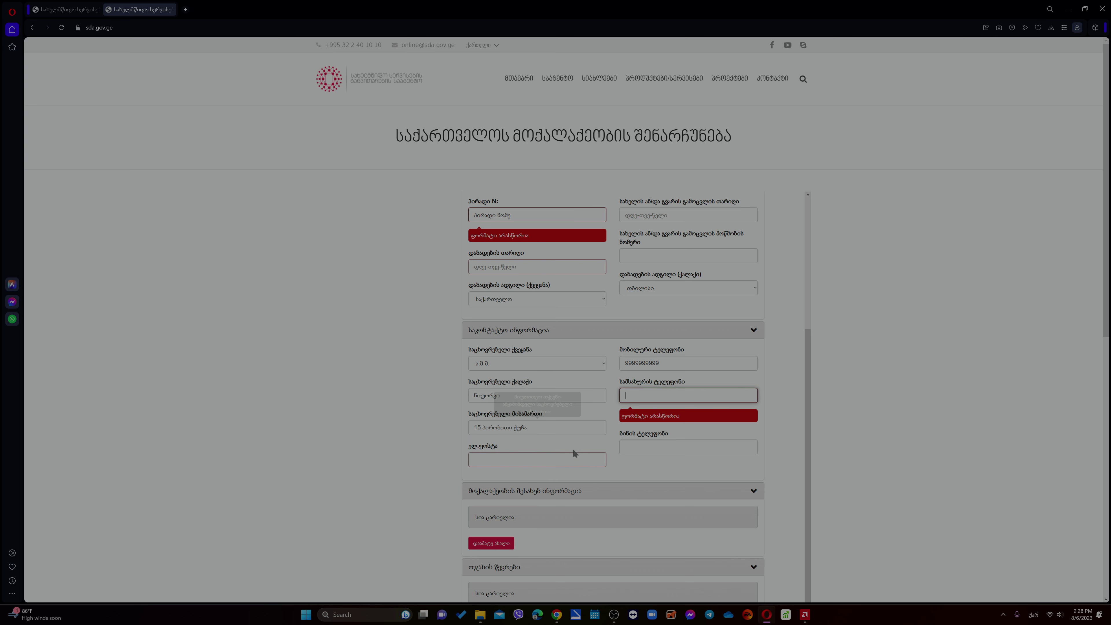
pyautogui.click(562, 464)
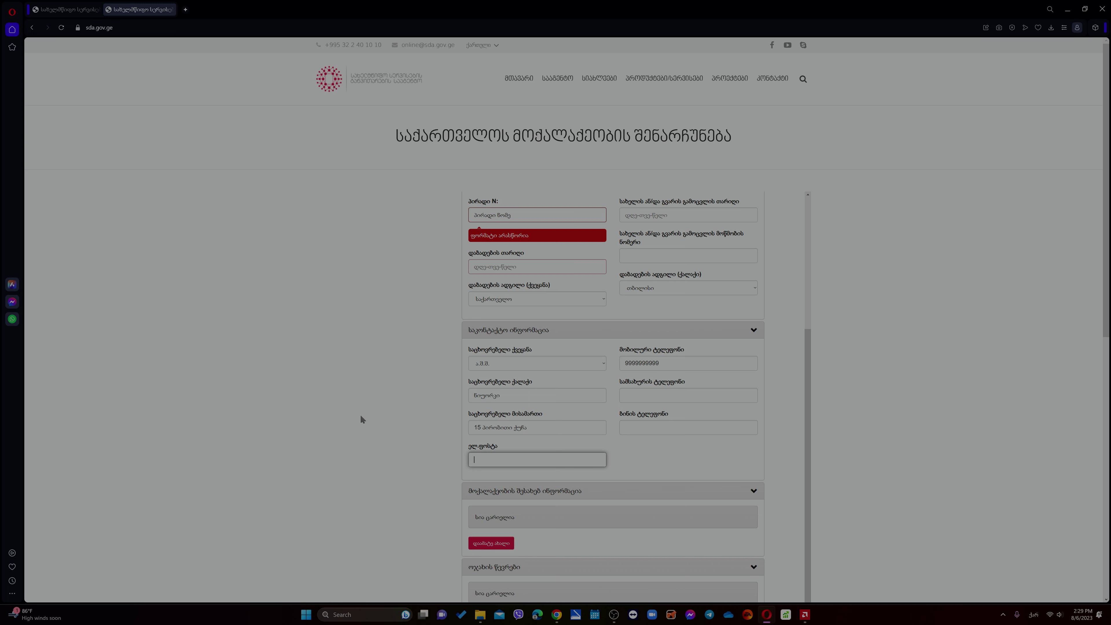
# - Type the email address in Georgian letters and correct ც to კ
pyautogui.write('ჩ')
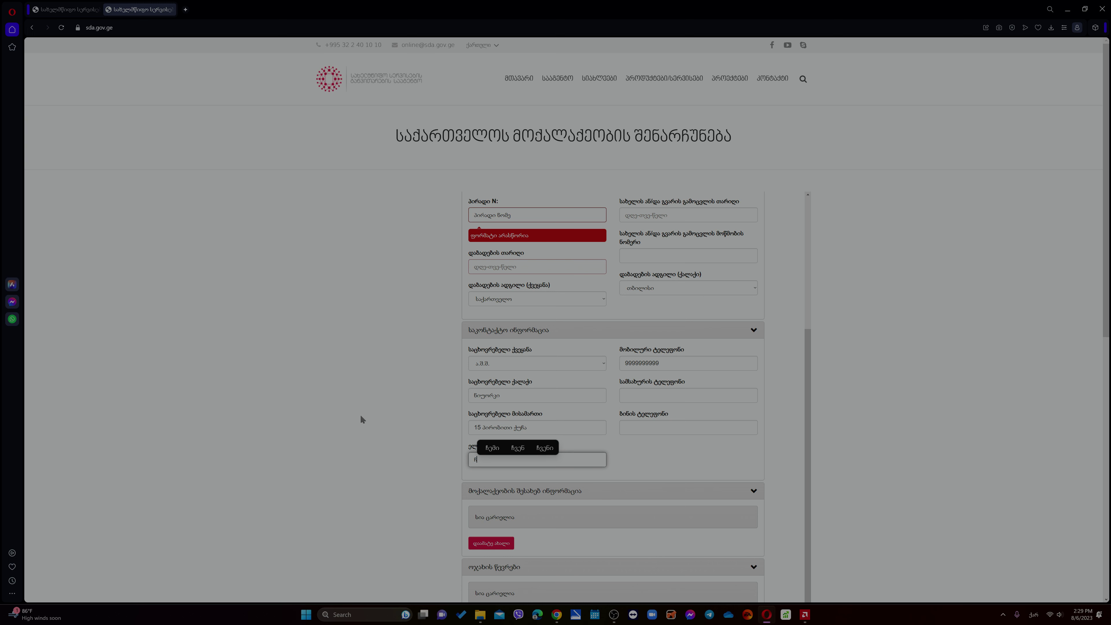
pyautogui.write('ემი@')
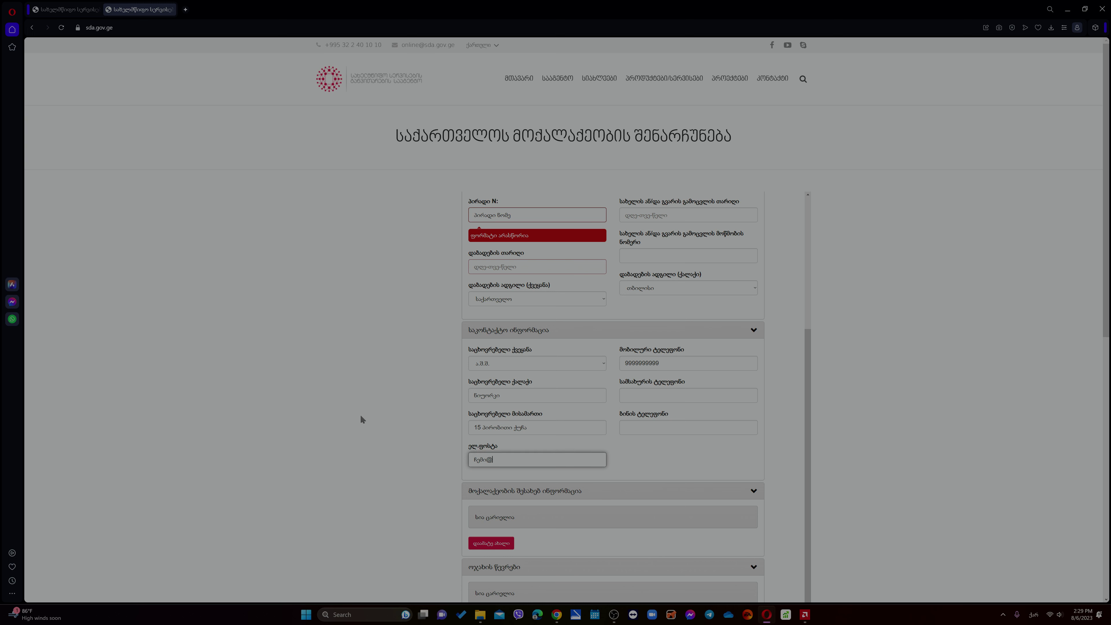
pyautogui.write('მეი')
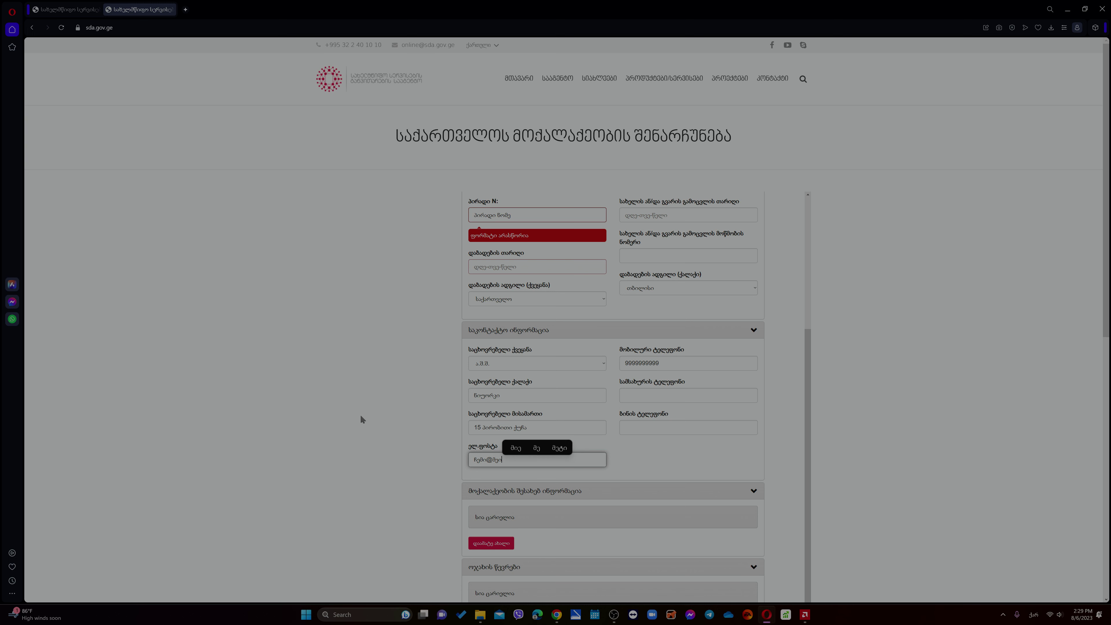
pyautogui.write('ლ.ცომ')
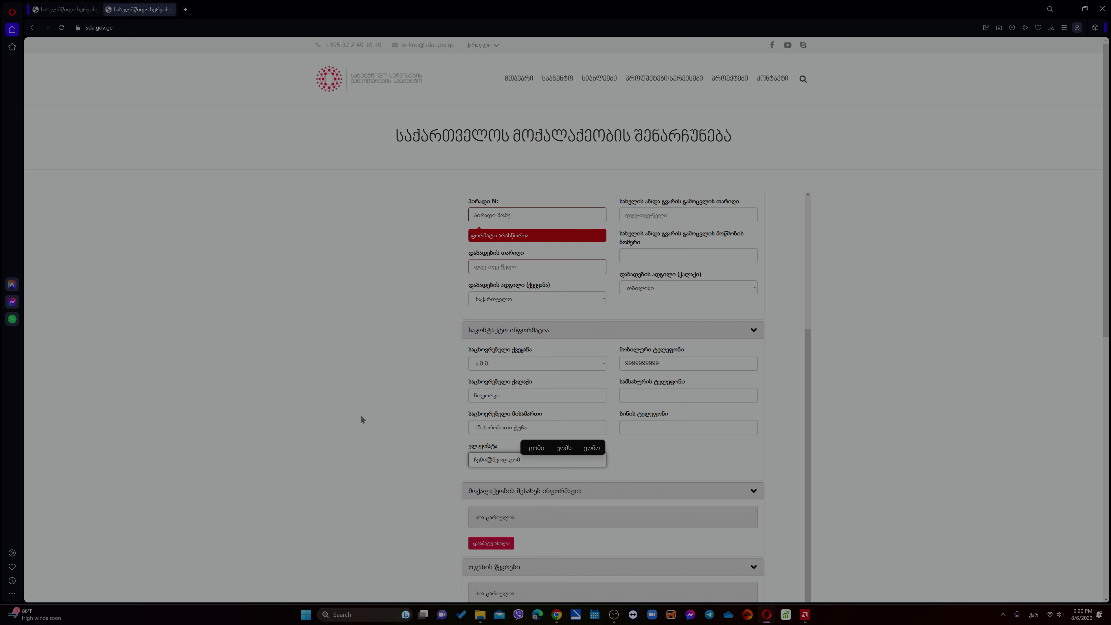
pyautogui.click(510, 461)
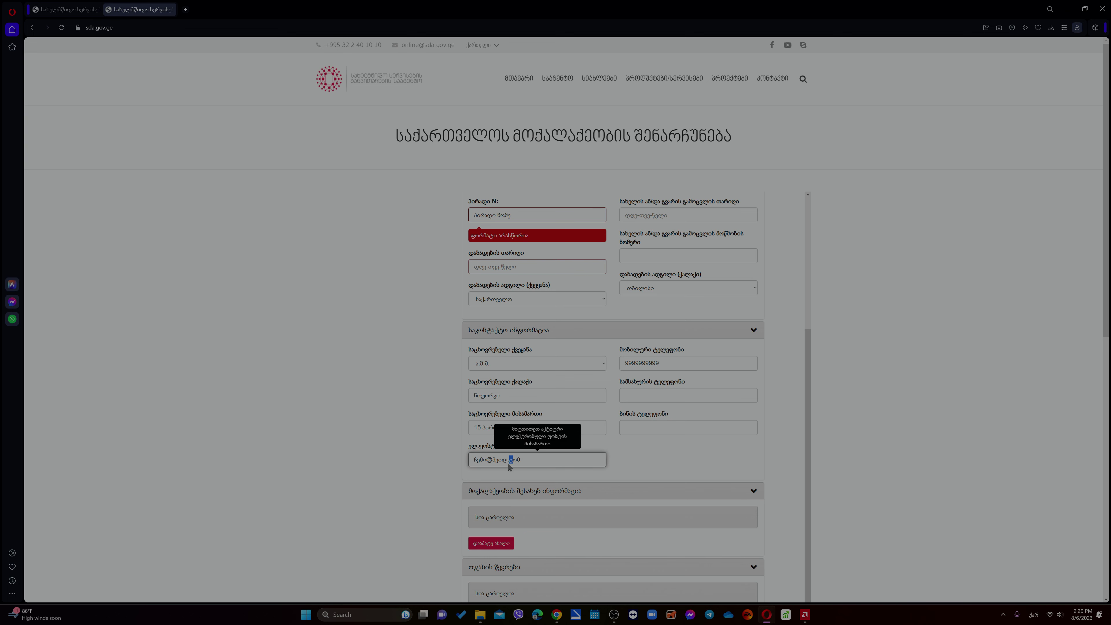
pyautogui.moveTo(509, 462); pyautogui.dragTo(512, 464)
pyautogui.write('კ')
pyautogui.click(681, 455)
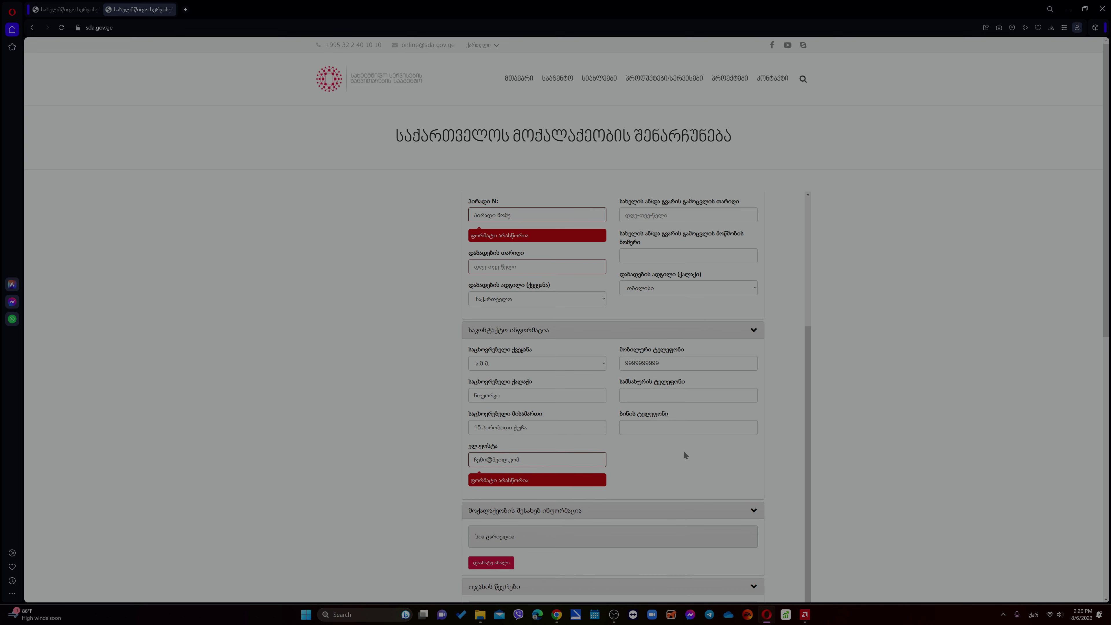
pyautogui.moveTo(517, 466)
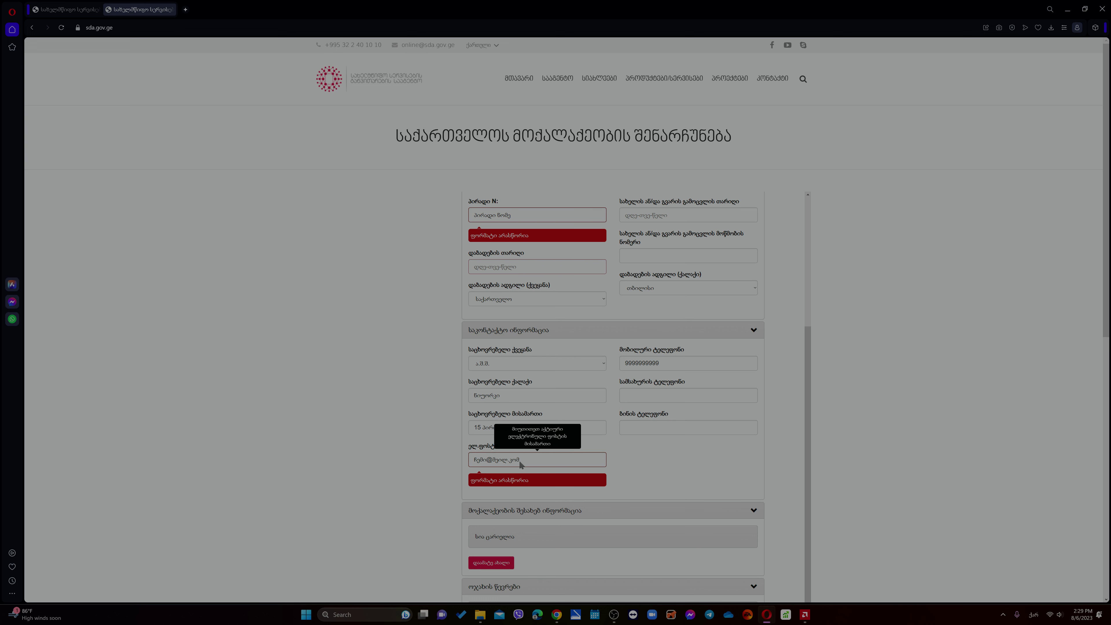
# - Retype the email address in Latin script so it validates, then restore the Georgian keyboard
pyautogui.doubleClick(508, 463)
pyautogui.moveTo(507, 465); pyautogui.dragTo(465, 467)
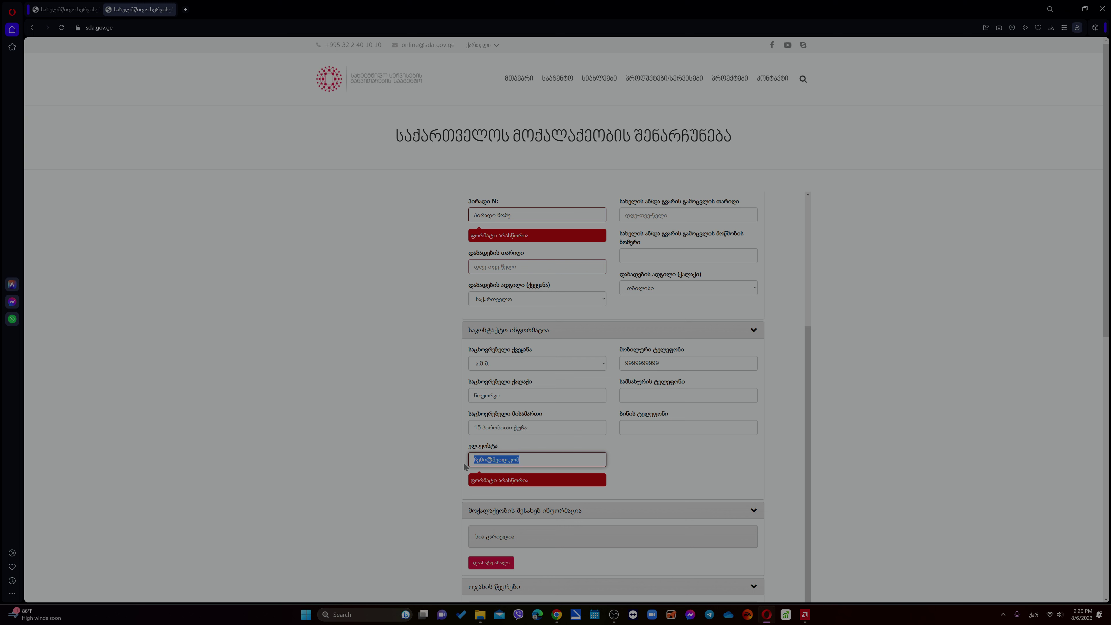
pyautogui.hotkey('alt', 'shift')
pyautogui.write('C')
pyautogui.press('BackSpace')
pyautogui.write('chemi@meili')
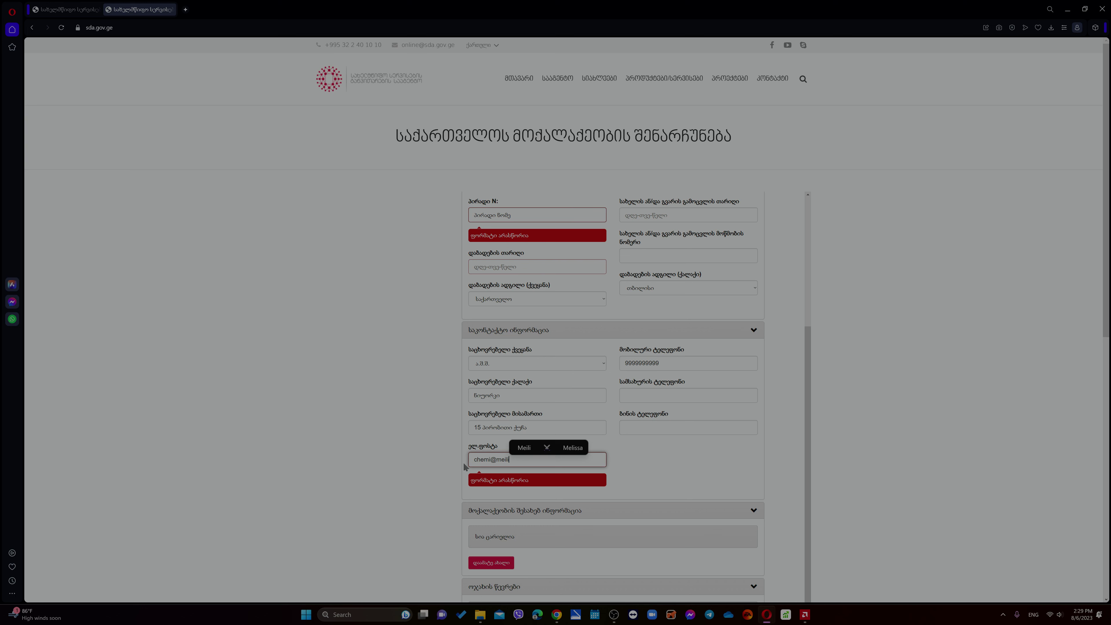
pyautogui.write('.com')
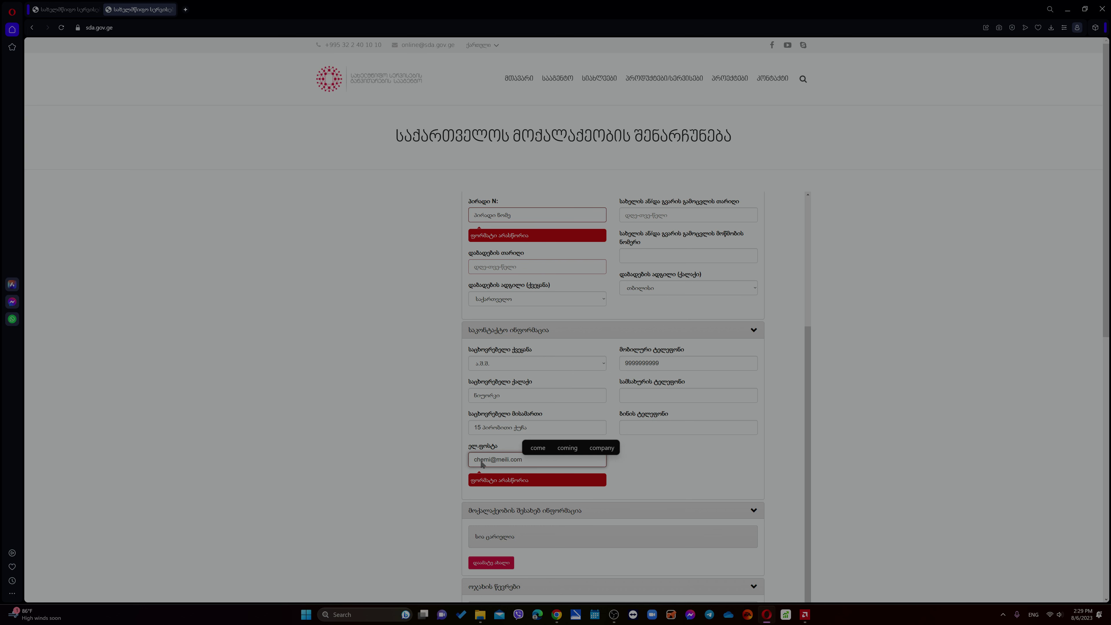
pyautogui.click(662, 480)
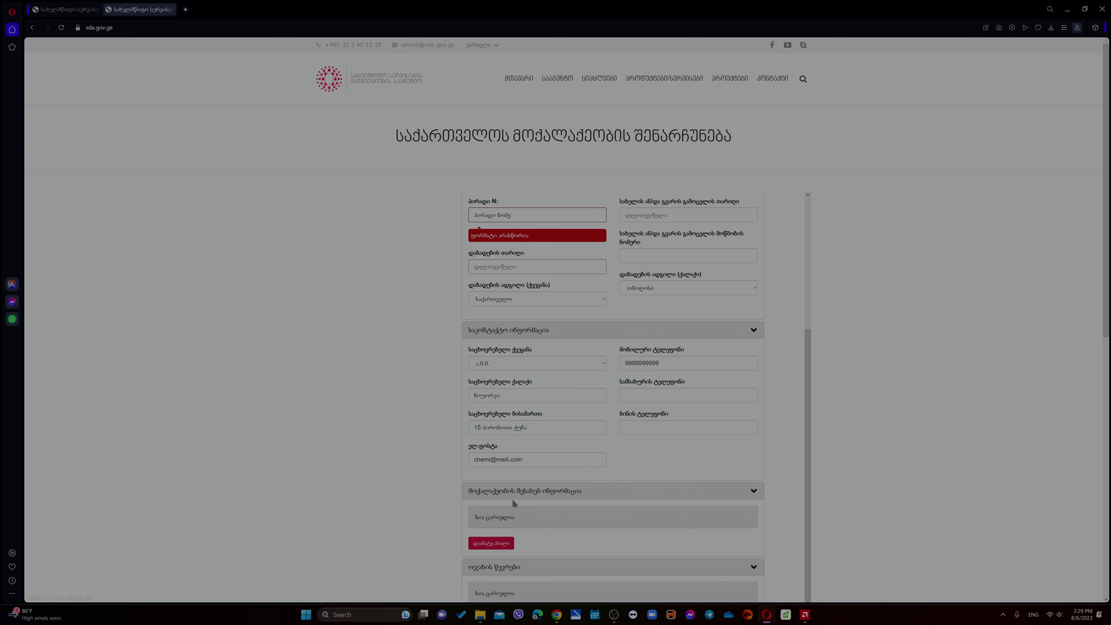
pyautogui.click(1033, 614)
pyautogui.click(990, 541)
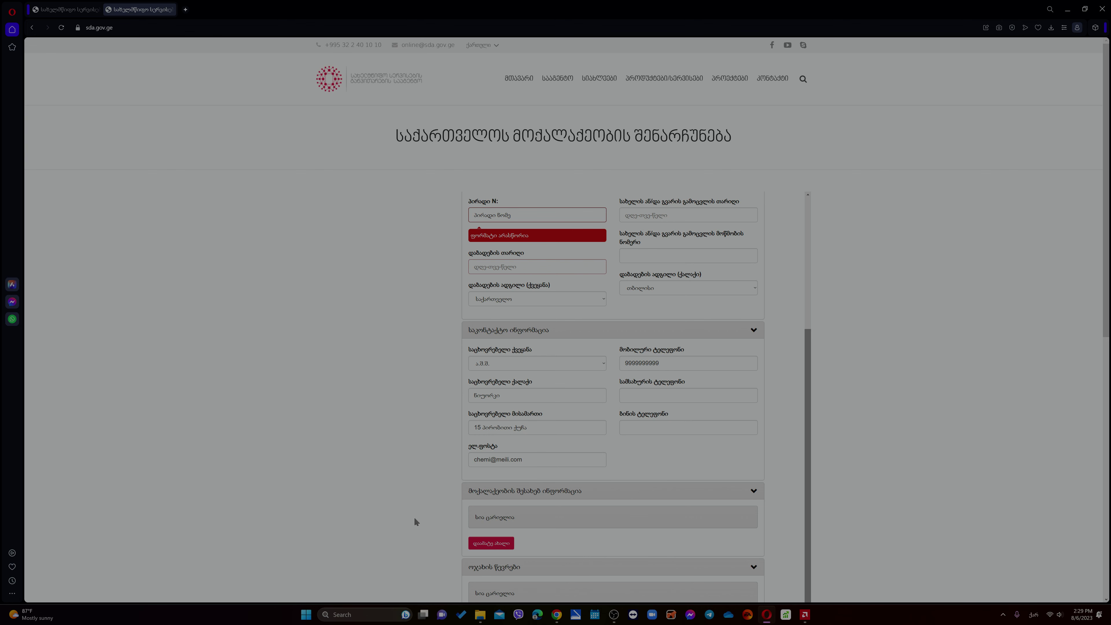
# - Save a citizenship record with the document-series note, another-country basis, and country ა.შ.შ
pyautogui.scroll(-3, 391, 411)
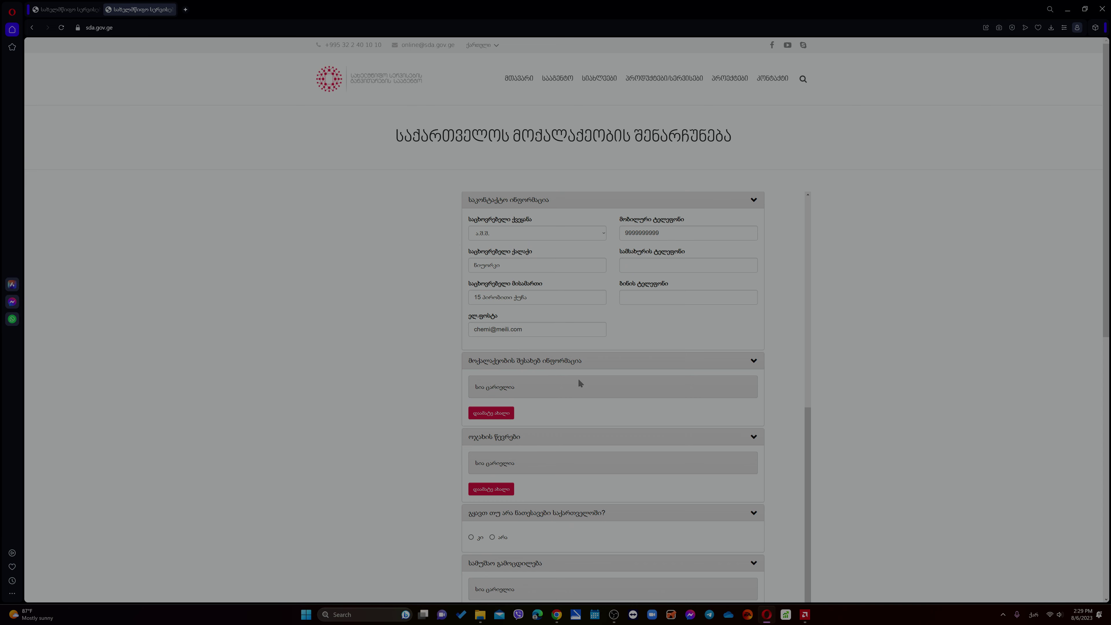
pyautogui.click(506, 414)
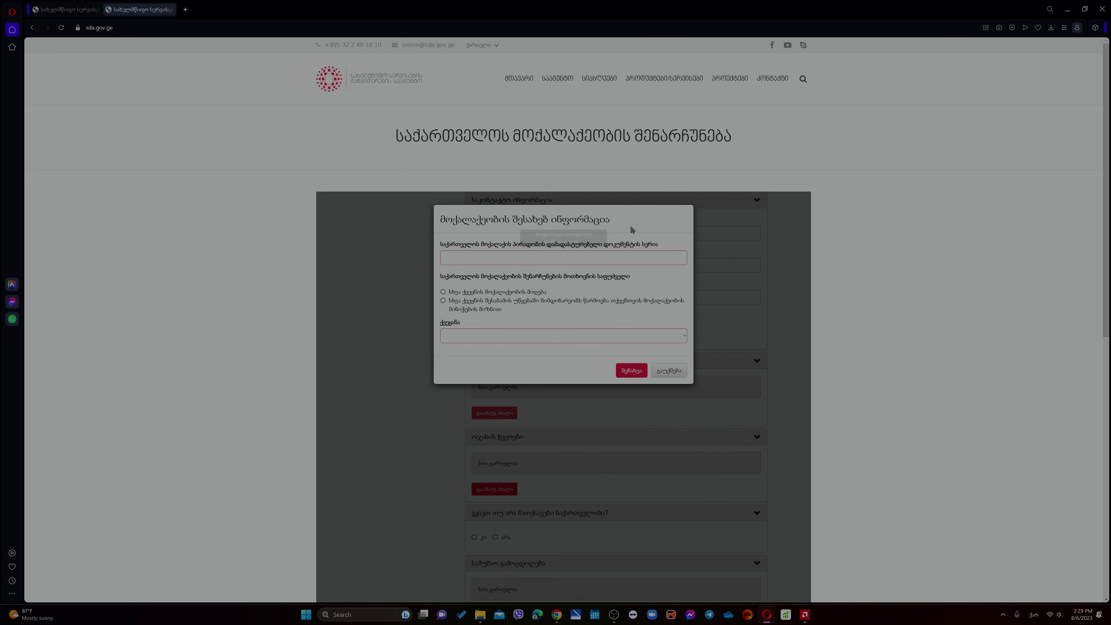
pyautogui.click(607, 260)
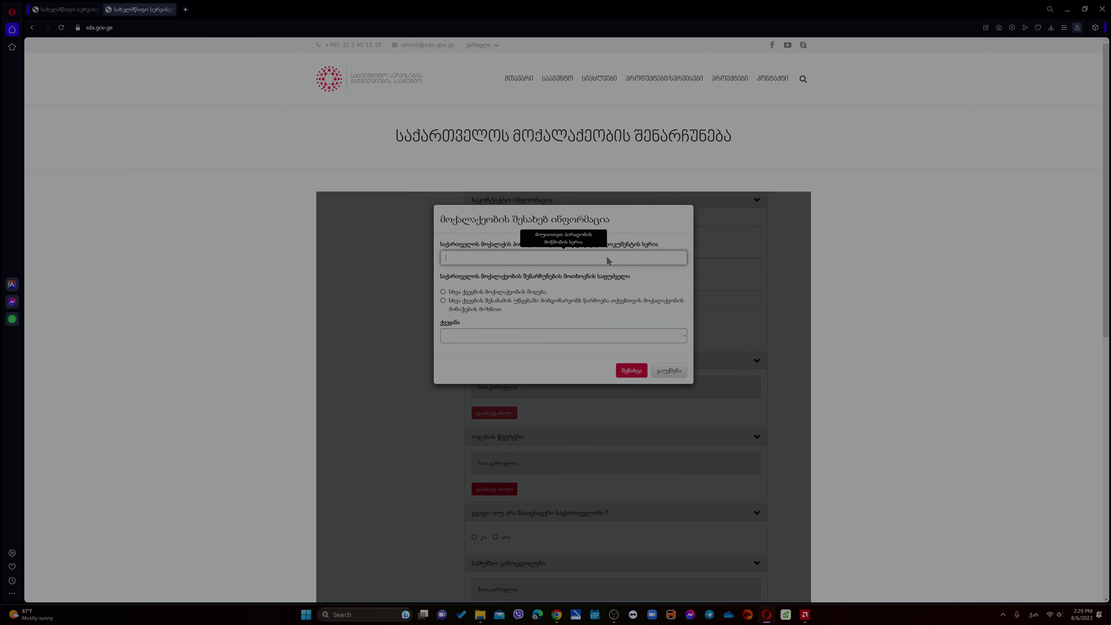
pyautogui.write('პირა')
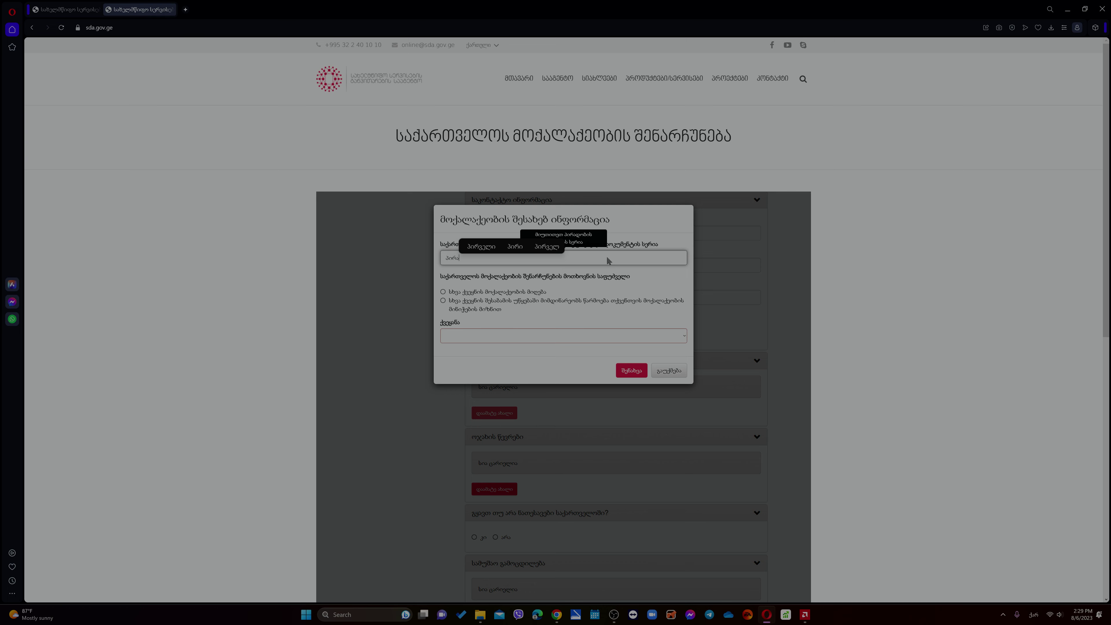
pyautogui.write('დობი')
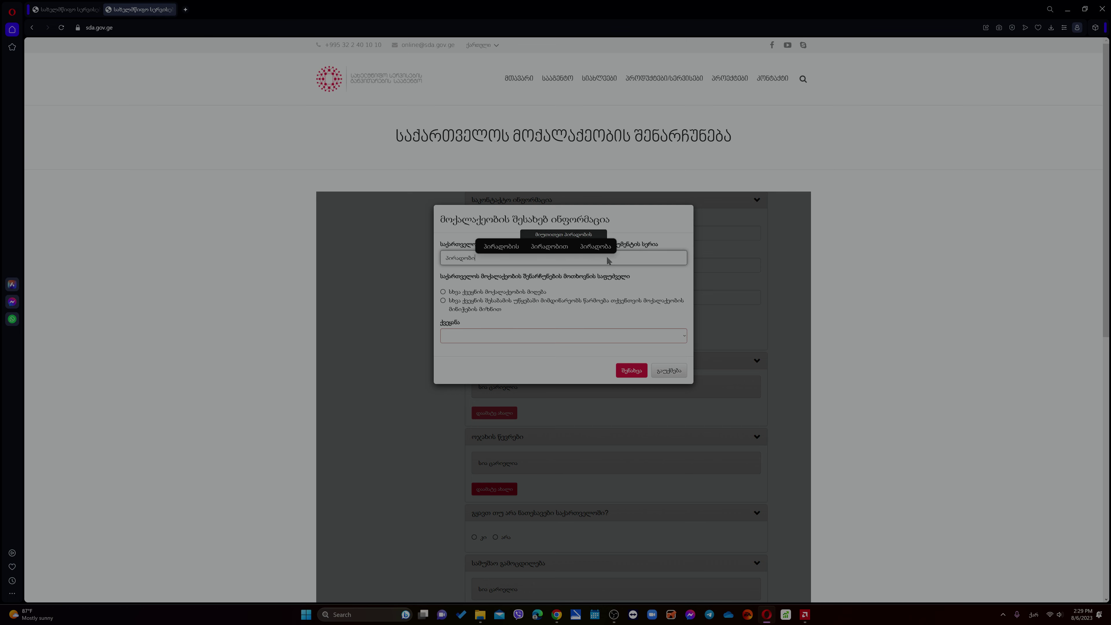
pyautogui.write('ს ან პა')
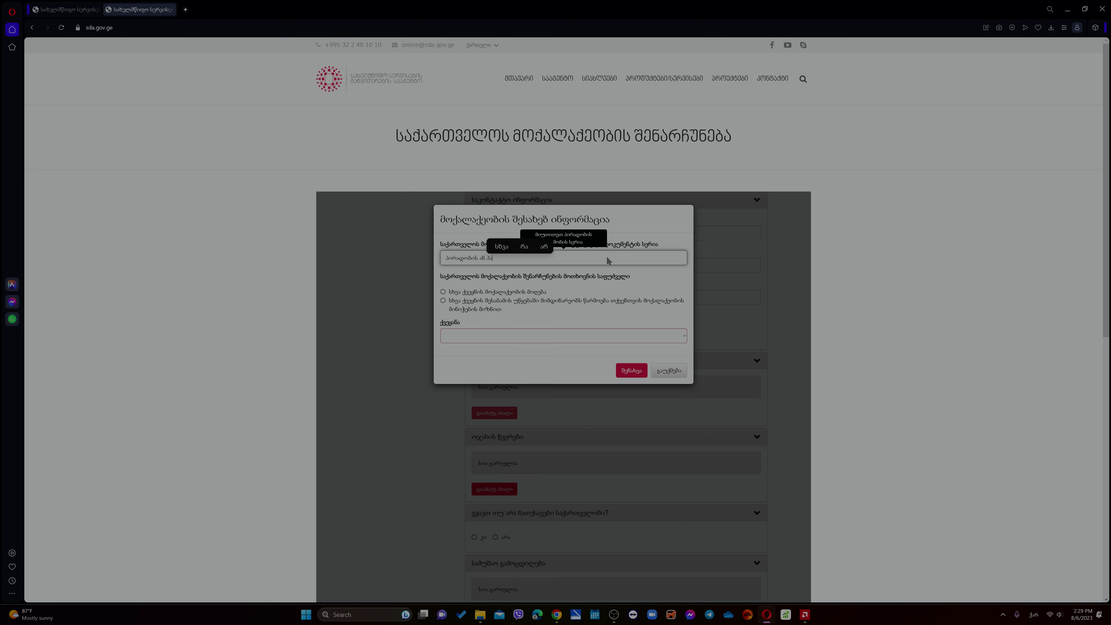
pyautogui.write('სპორტის')
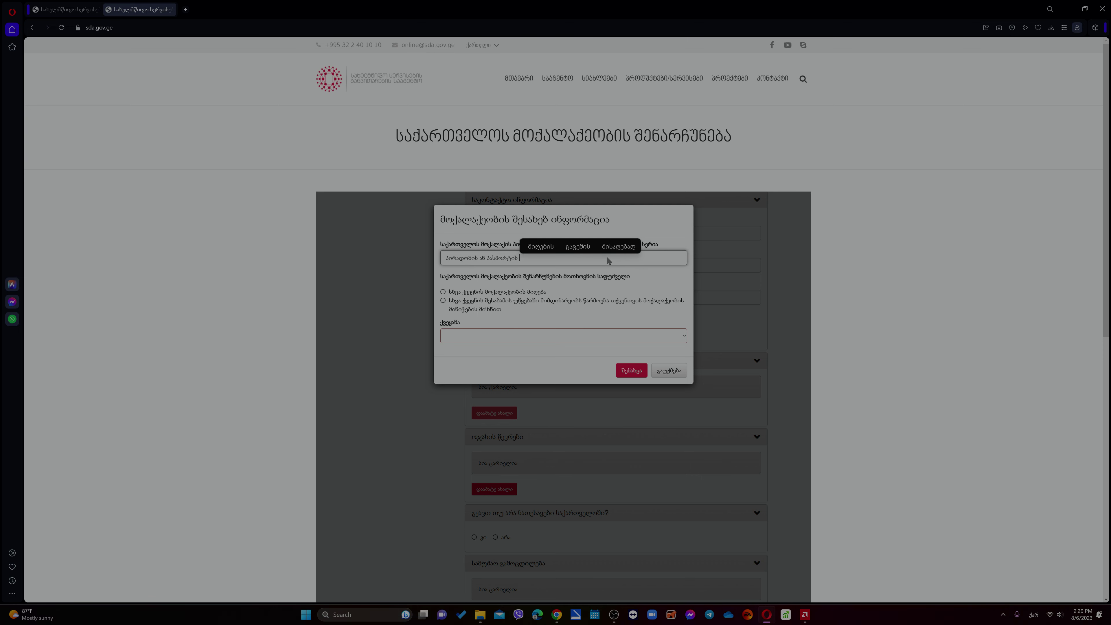
pyautogui.write(' სერიი')
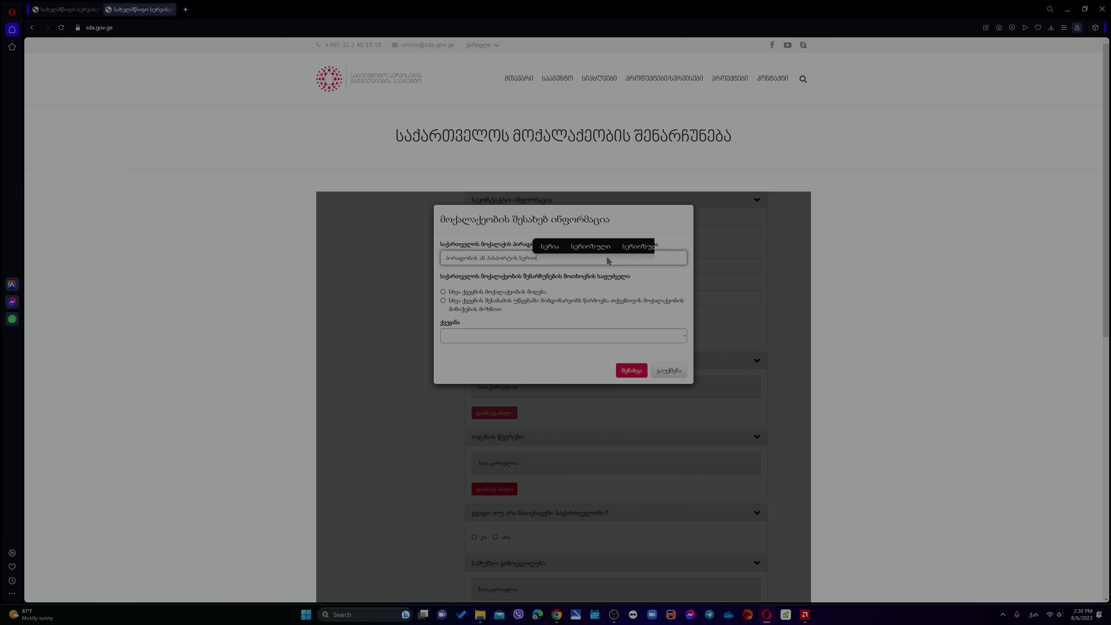
pyautogui.write('ს ნომერი')
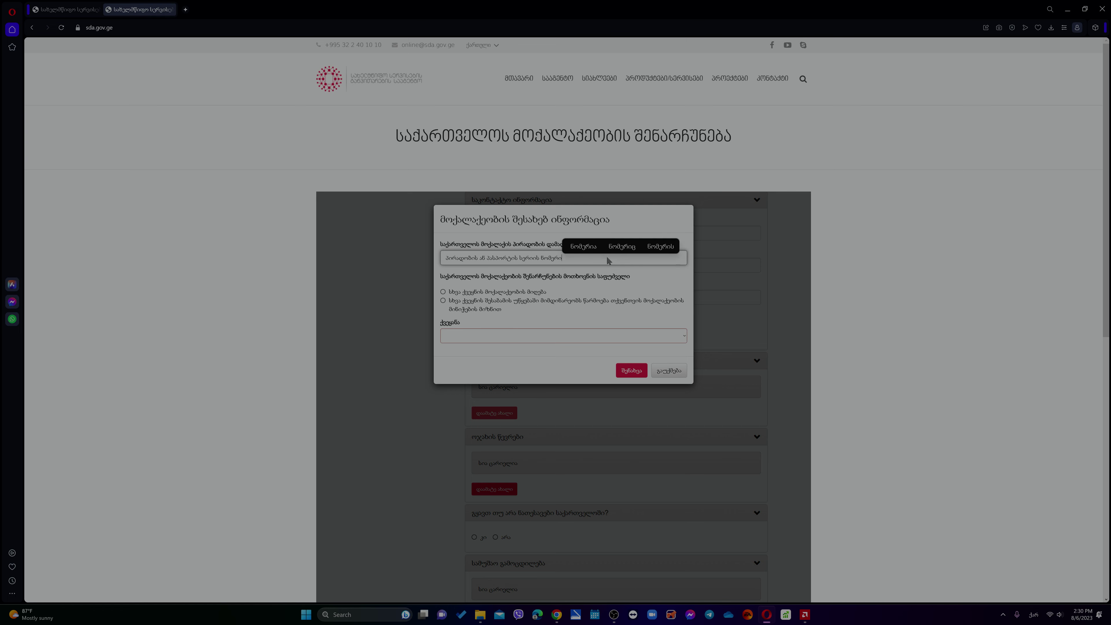
pyautogui.click(459, 292)
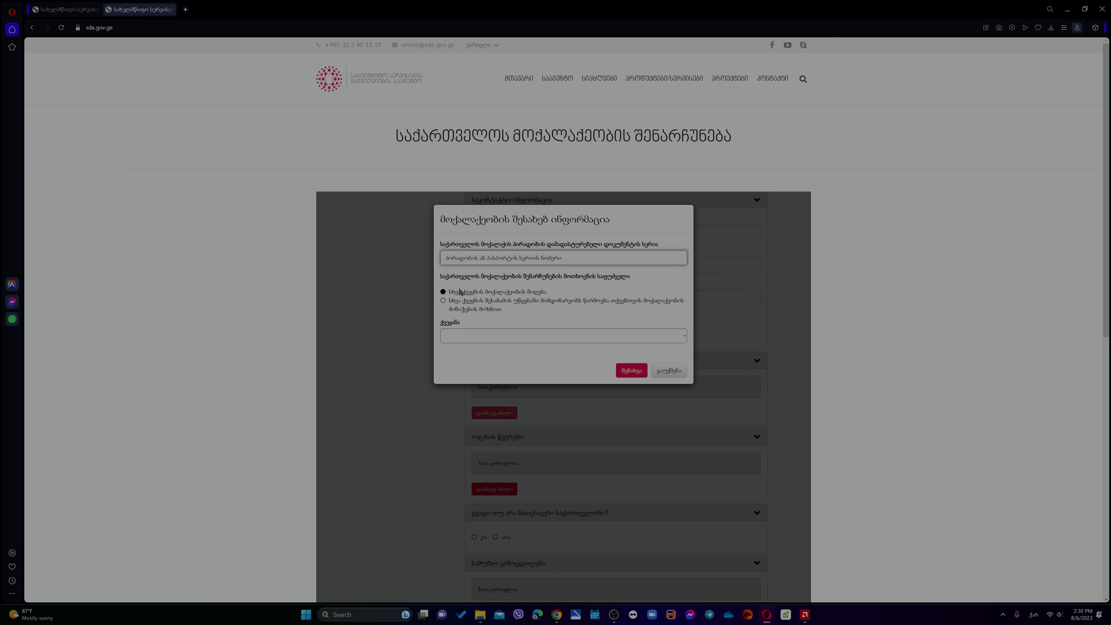
pyautogui.click(466, 337)
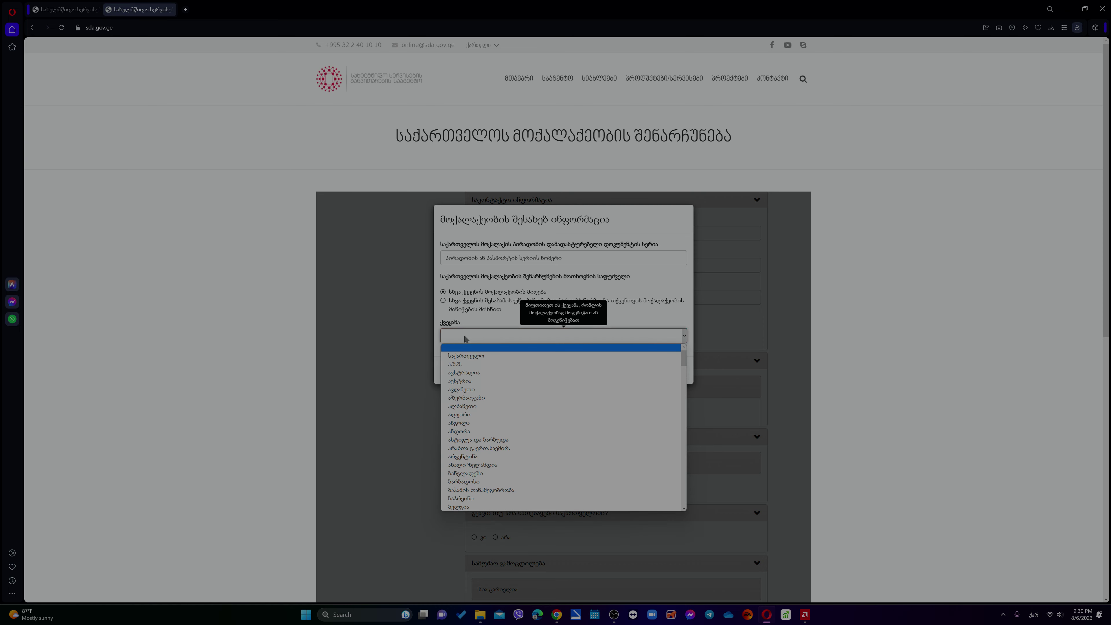
pyautogui.click(473, 363)
pyautogui.click(631, 370)
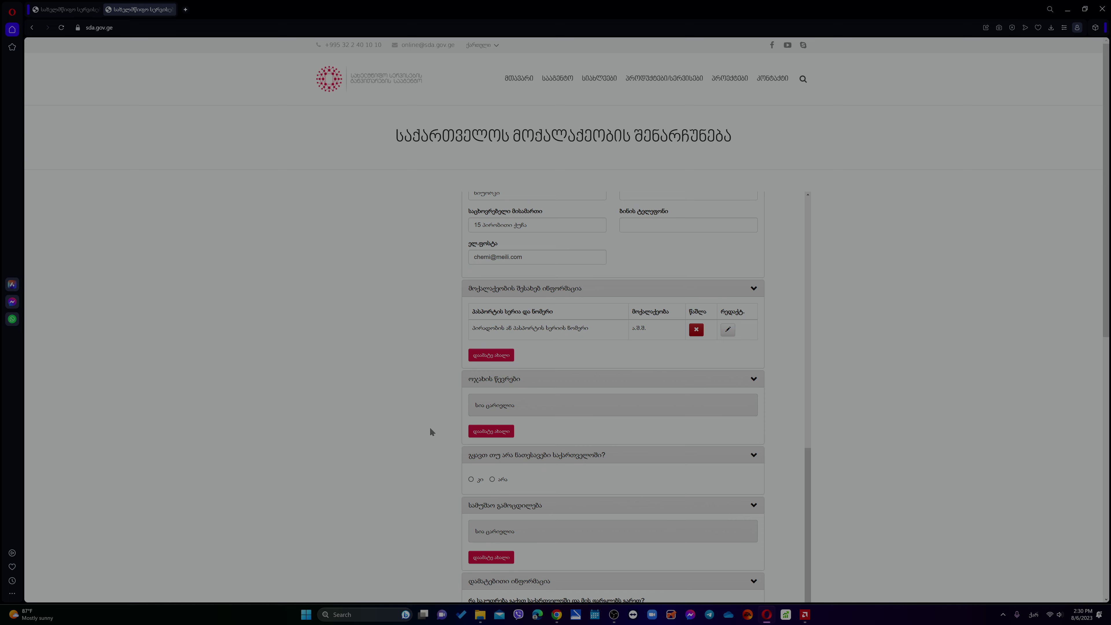
# - Add a family member with relationship spouse and name 'ჩემი მეუღლე'
pyautogui.scroll(-2, 431, 431)
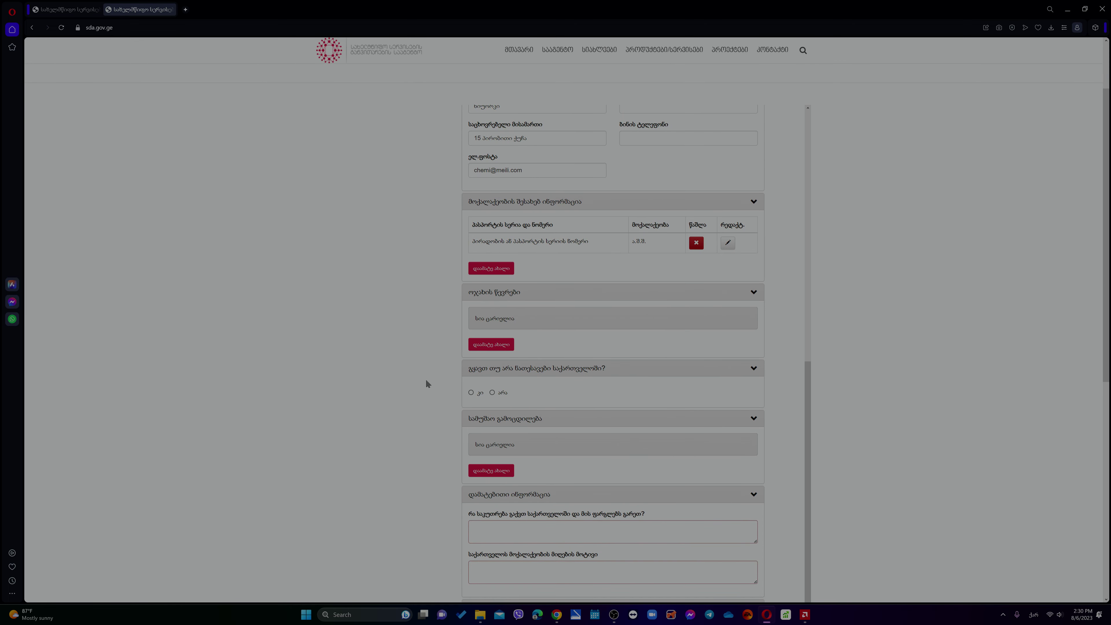
pyautogui.click(491, 344)
pyautogui.click(474, 172)
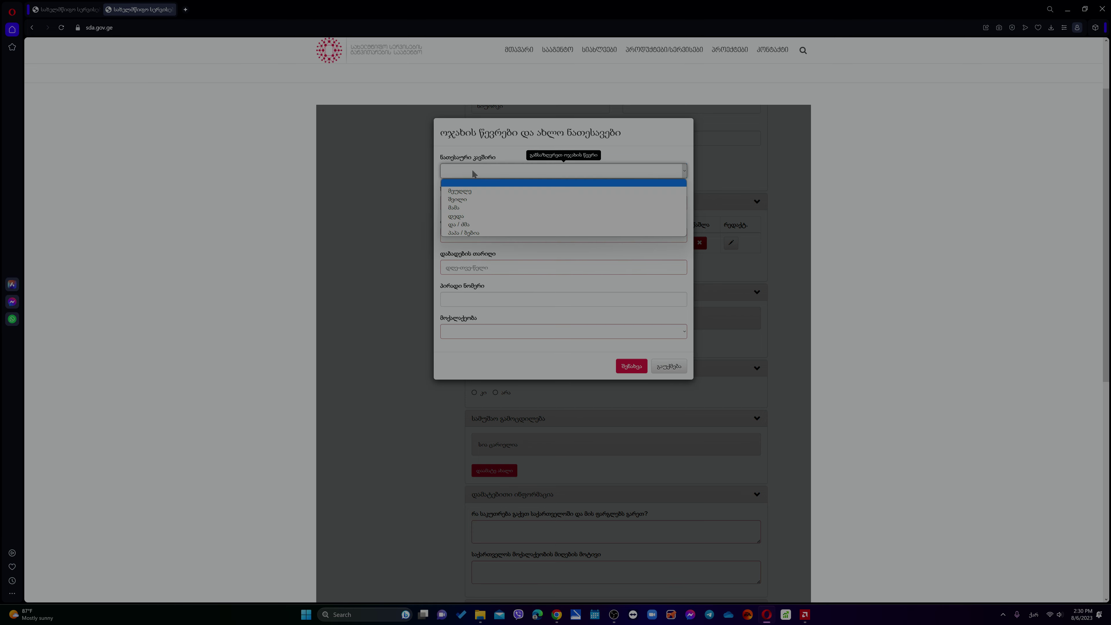
pyautogui.click(469, 192)
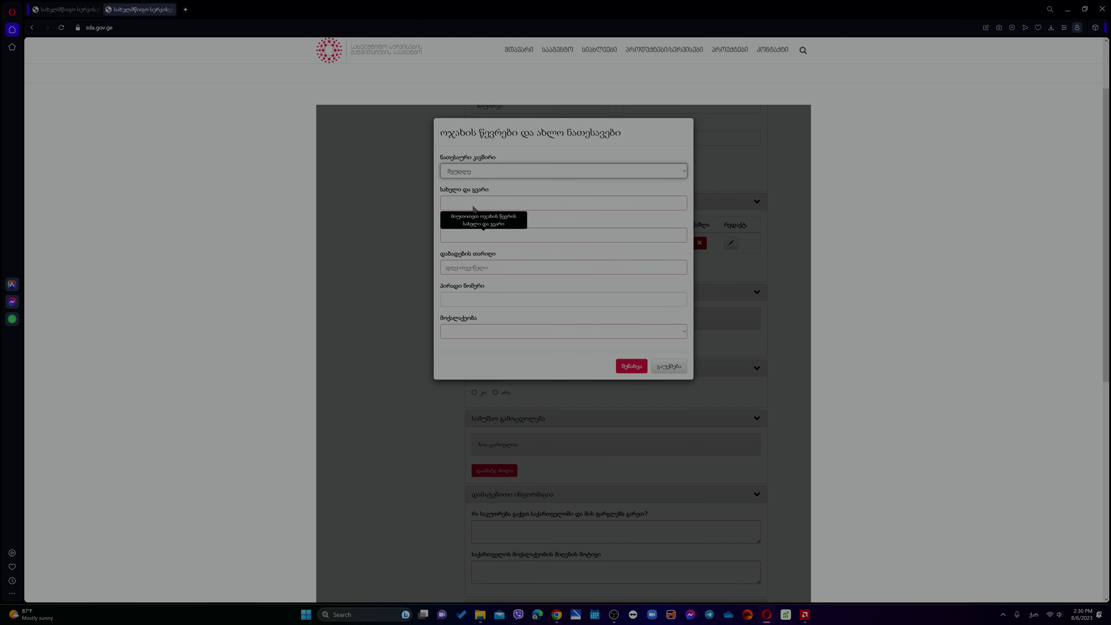
pyautogui.click(474, 207)
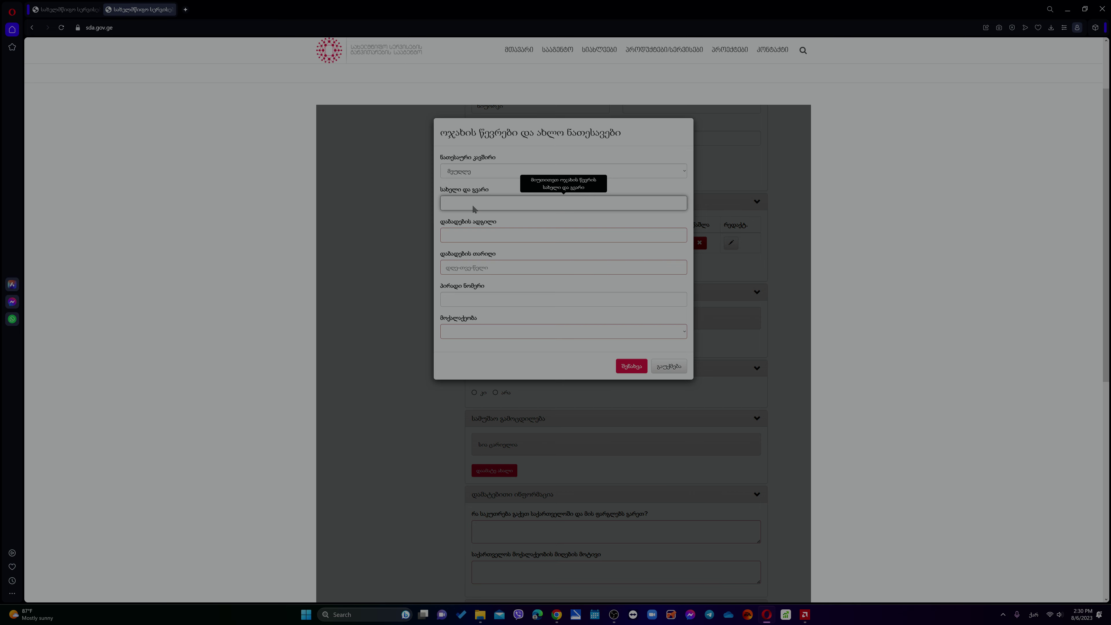
pyautogui.write('ჩემი')
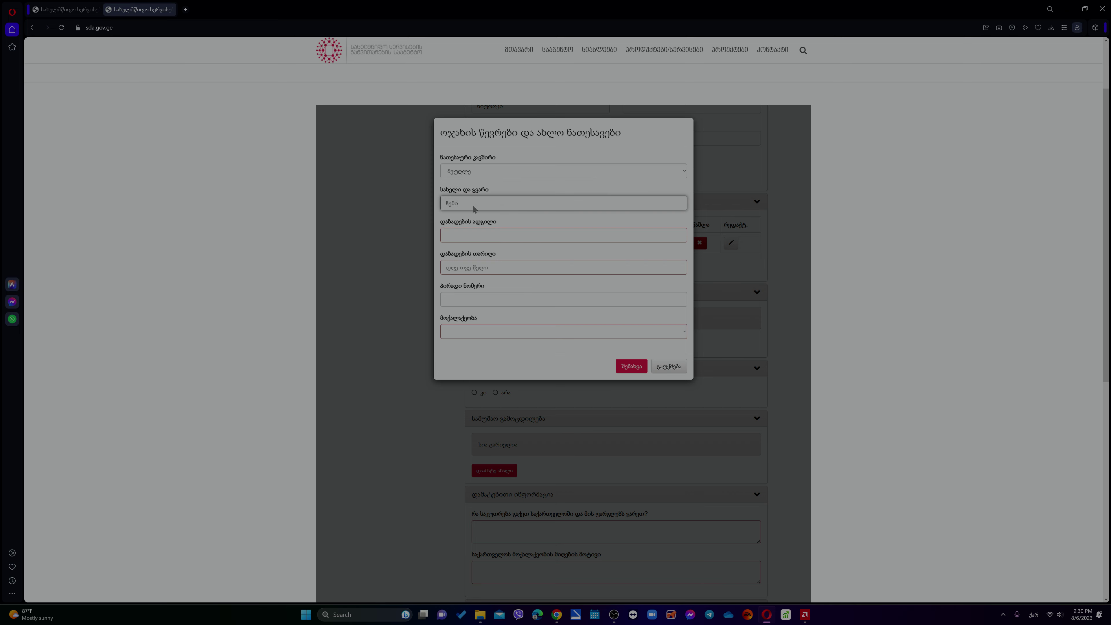
pyautogui.write(' მეუღლე')
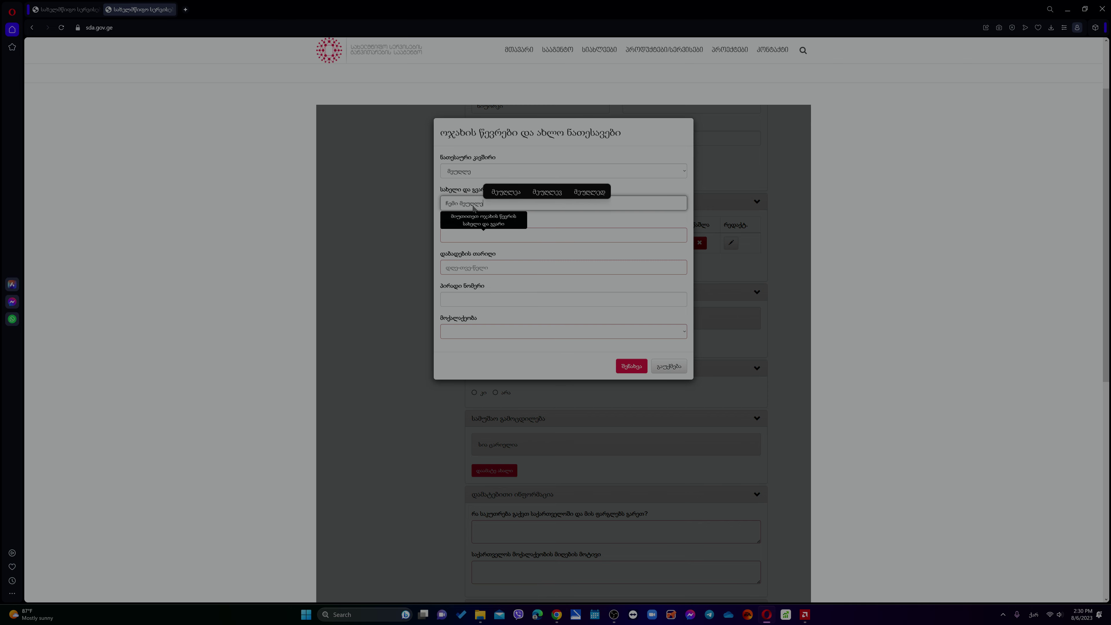
# - Enter საქართველო as the spouse's birthplace and begin the birth date
pyautogui.press('Tab')
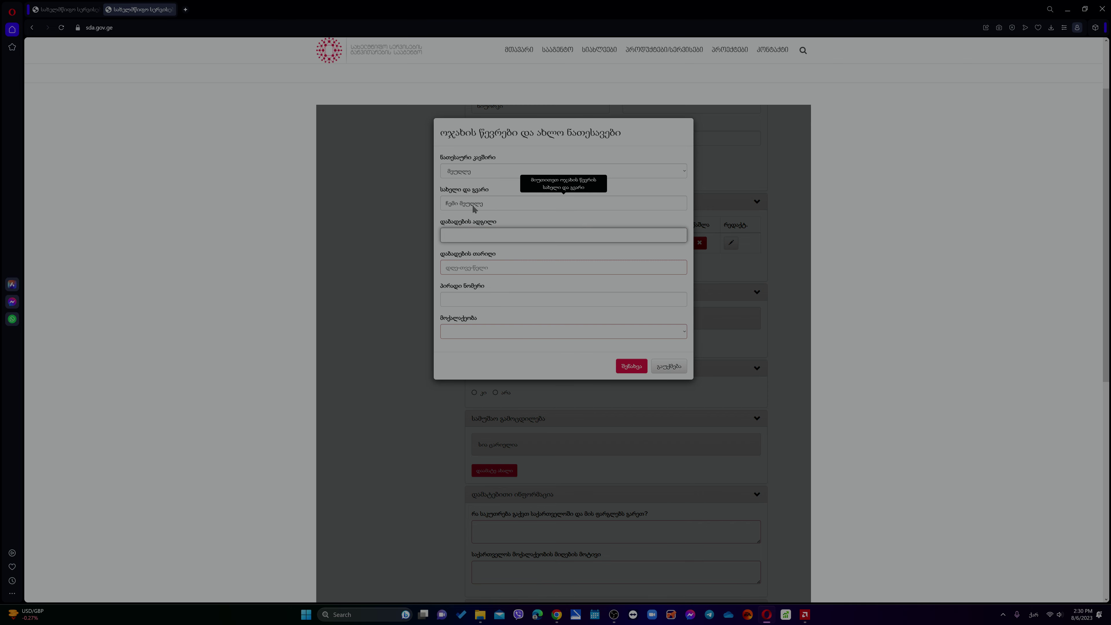
pyautogui.write('საქართველო')
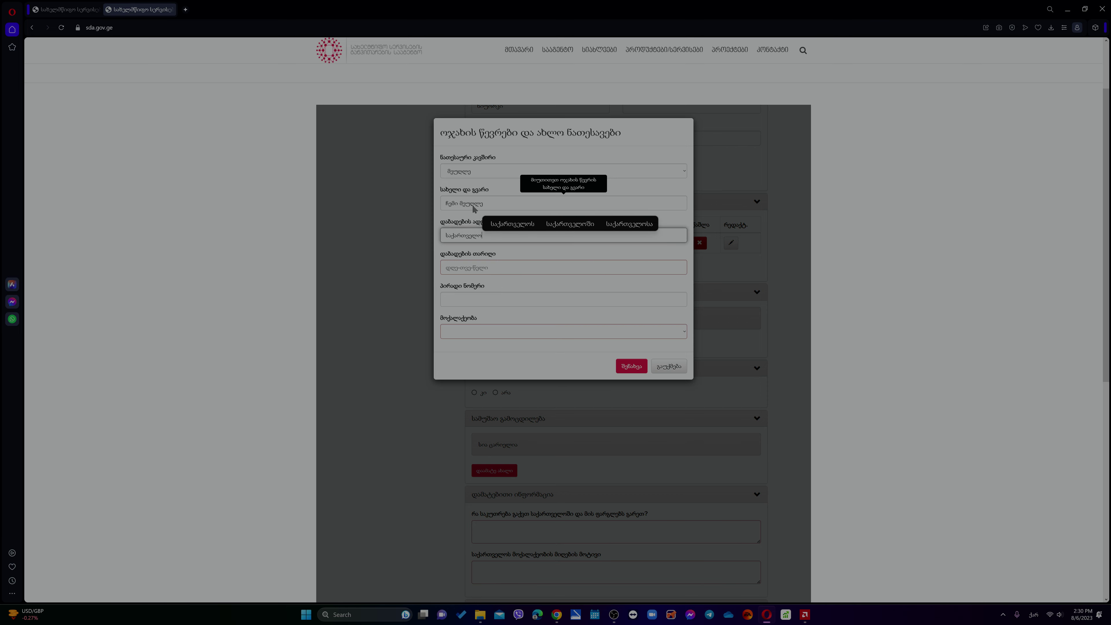
pyautogui.press('Tab')
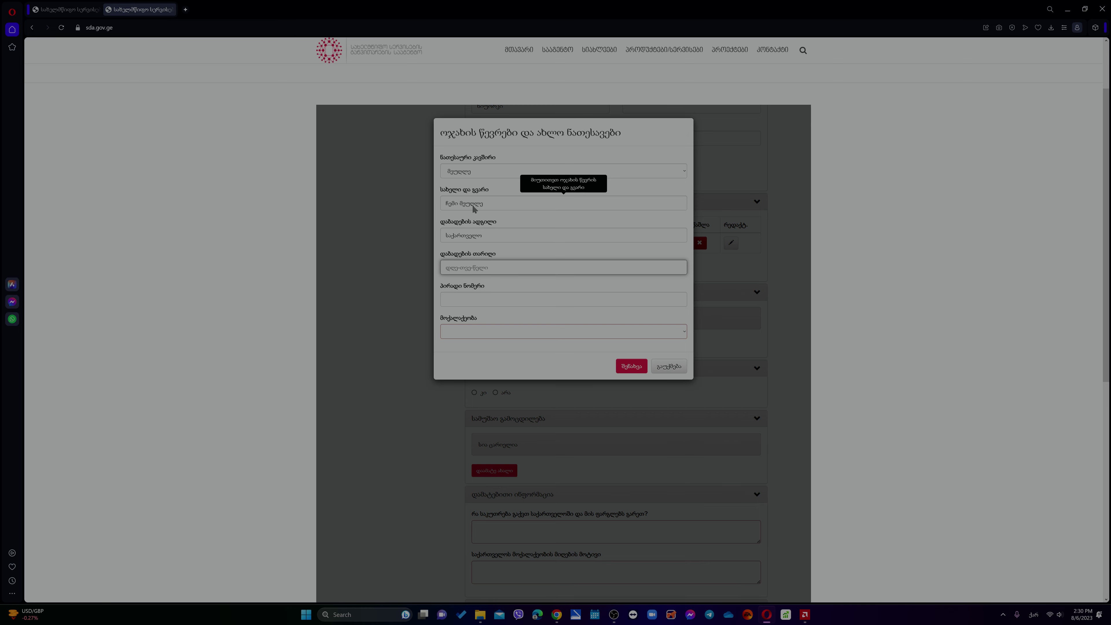
pyautogui.write('3/25/1995')
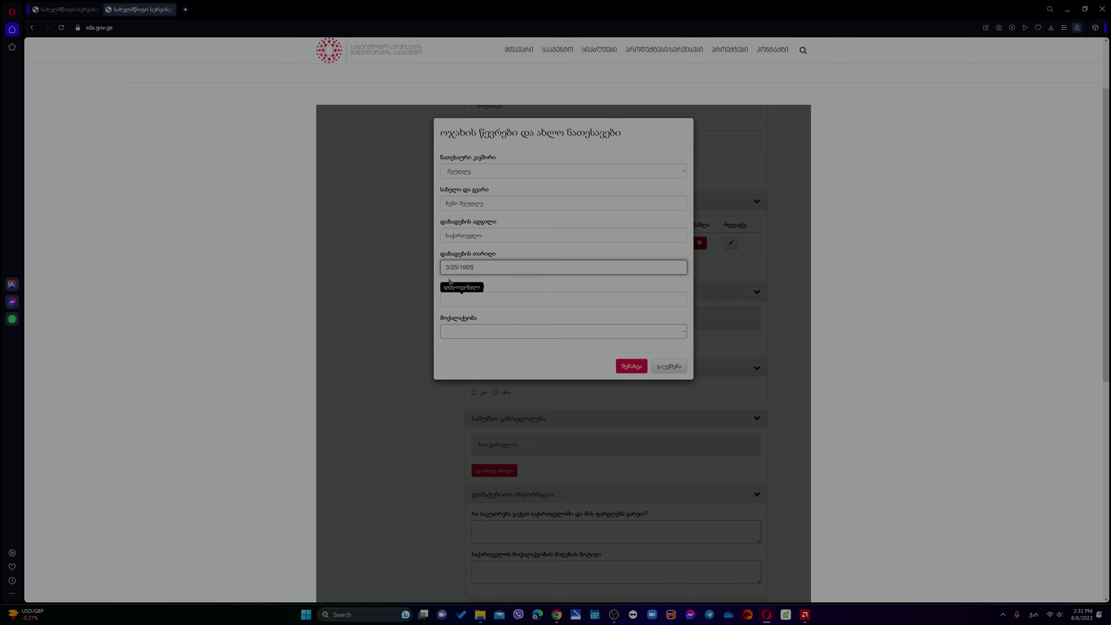
# - Enter the spouse's personal number, set citizenship to საქართველო, and try saving
pyautogui.click(481, 298)
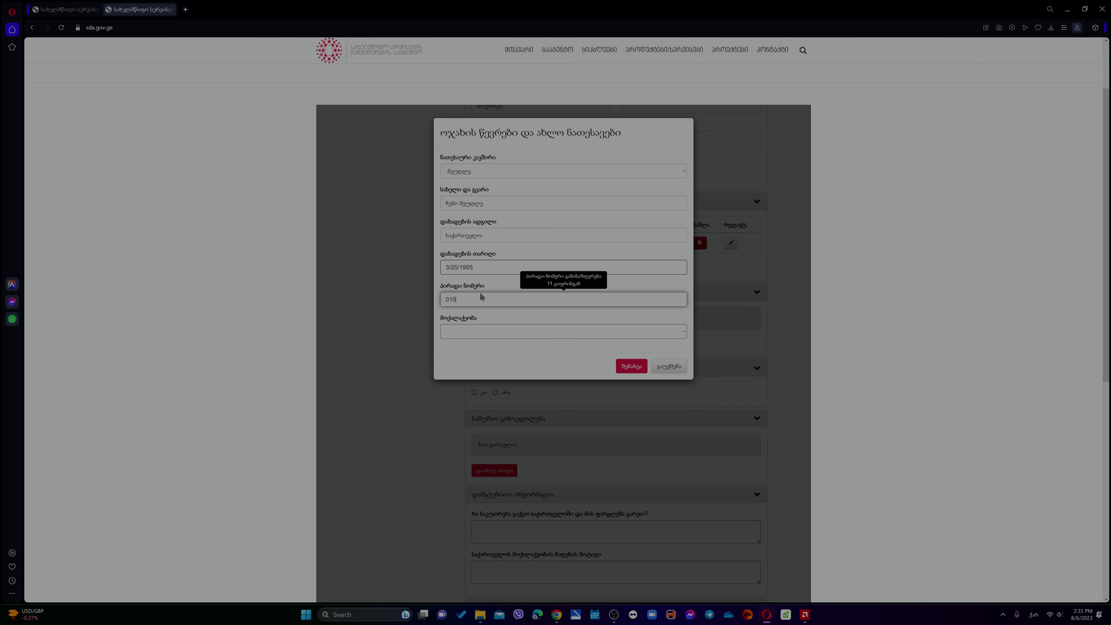
pyautogui.write('01010101012')
pyautogui.click(466, 332)
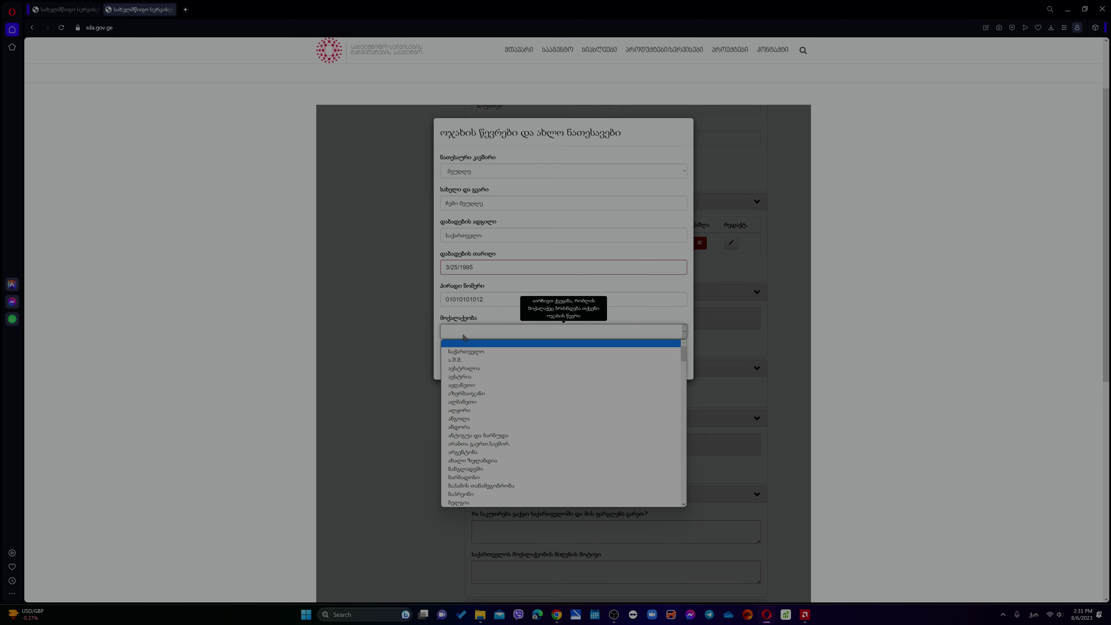
pyautogui.click(465, 355)
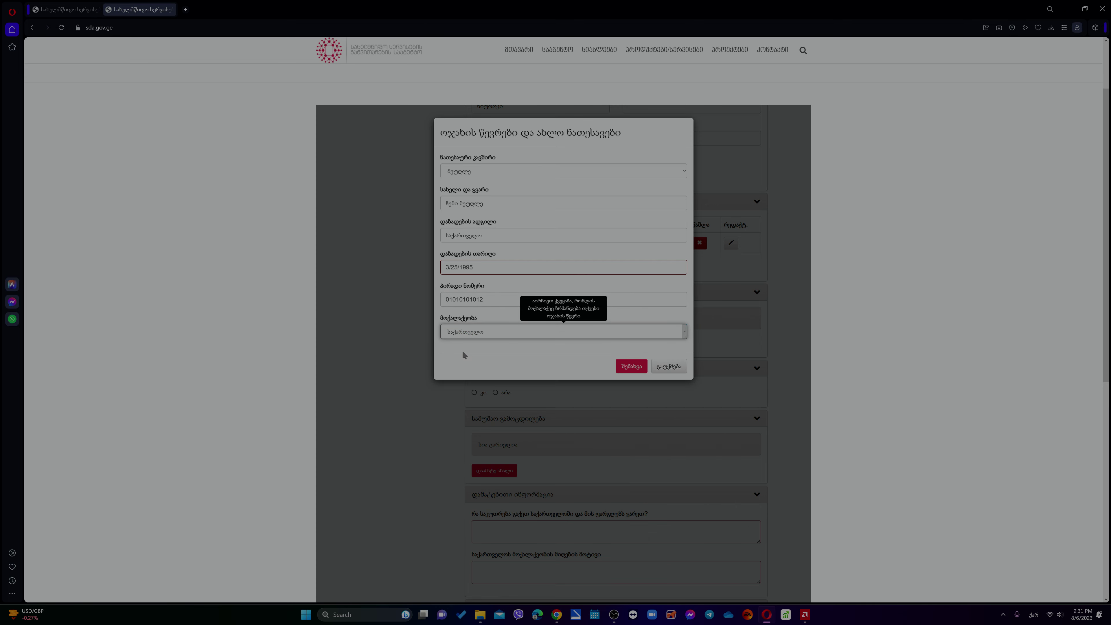
pyautogui.click(634, 369)
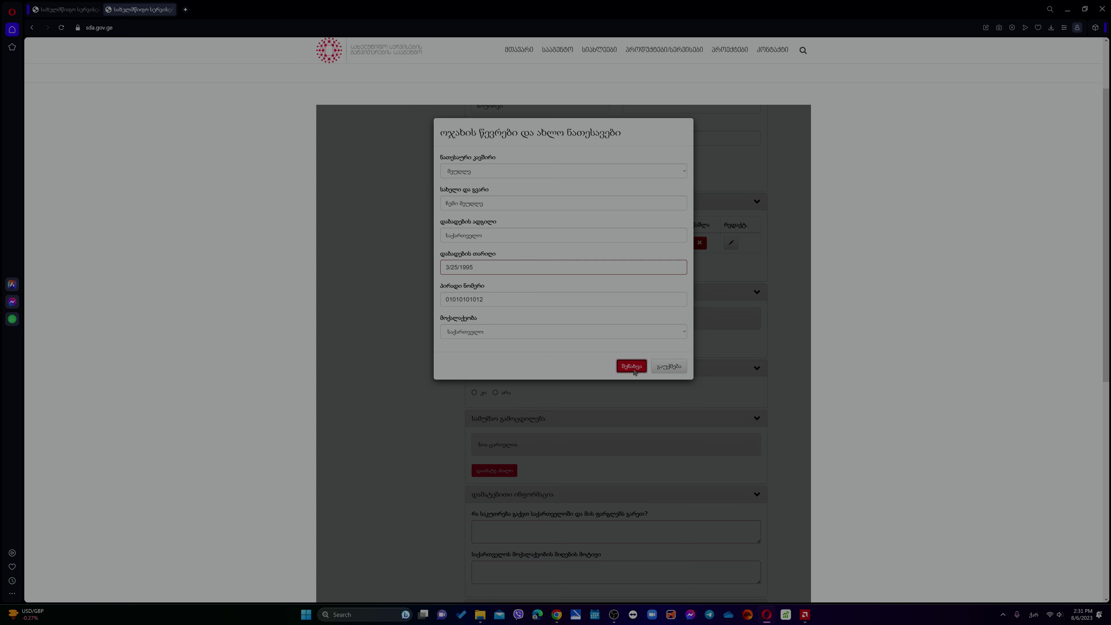
pyautogui.moveTo(491, 274); pyautogui.dragTo(435, 277)
pyautogui.write('25/3/199')
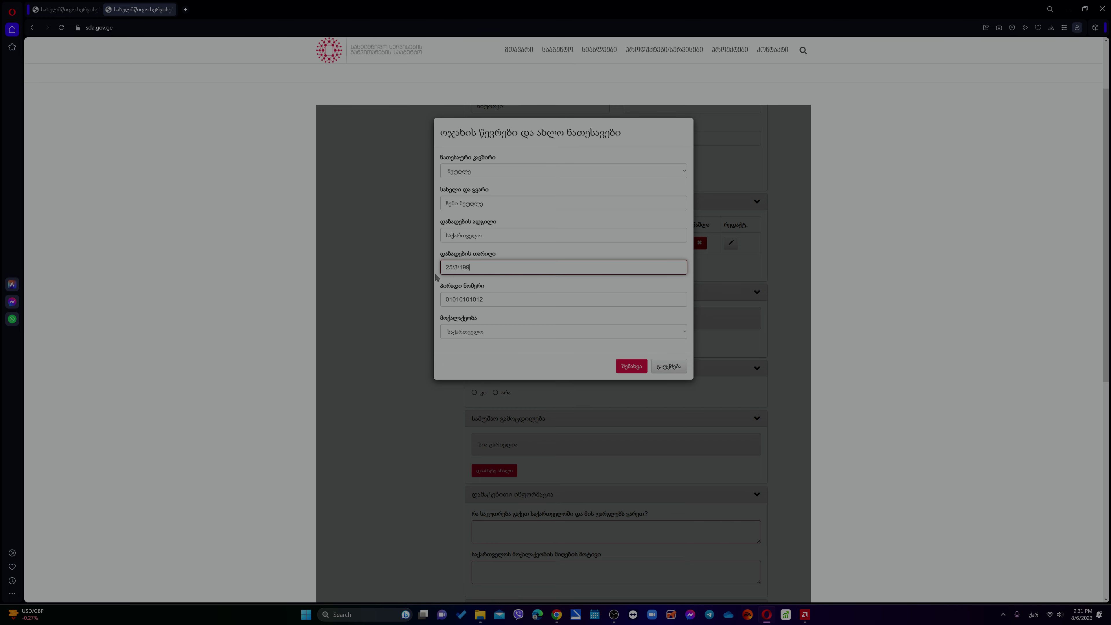
pyautogui.write('5')
pyautogui.click(642, 366)
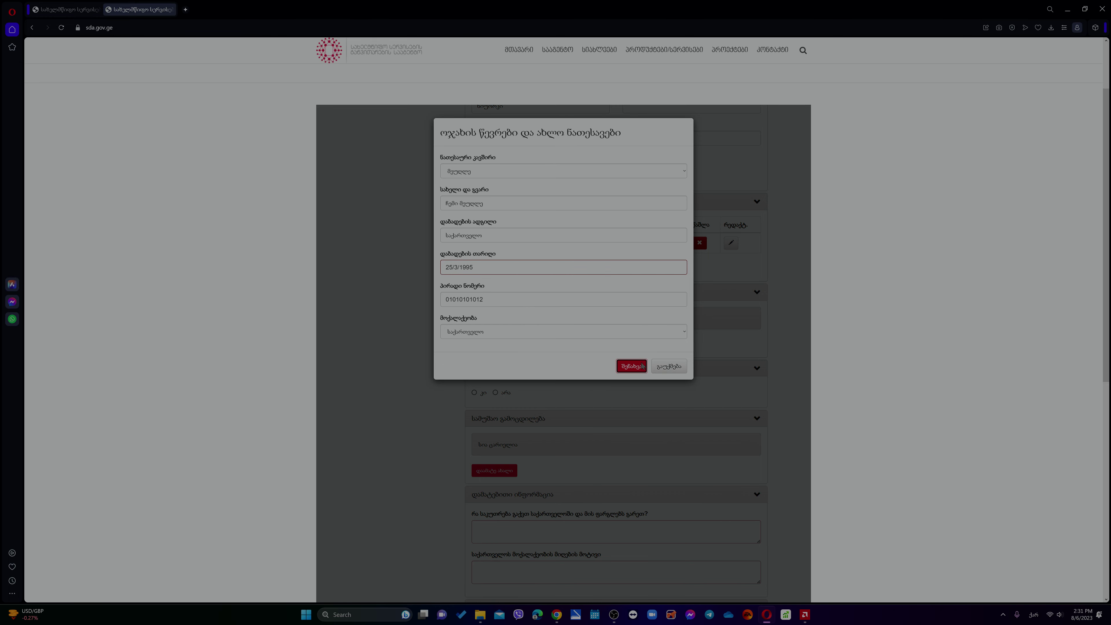
pyautogui.click(456, 268)
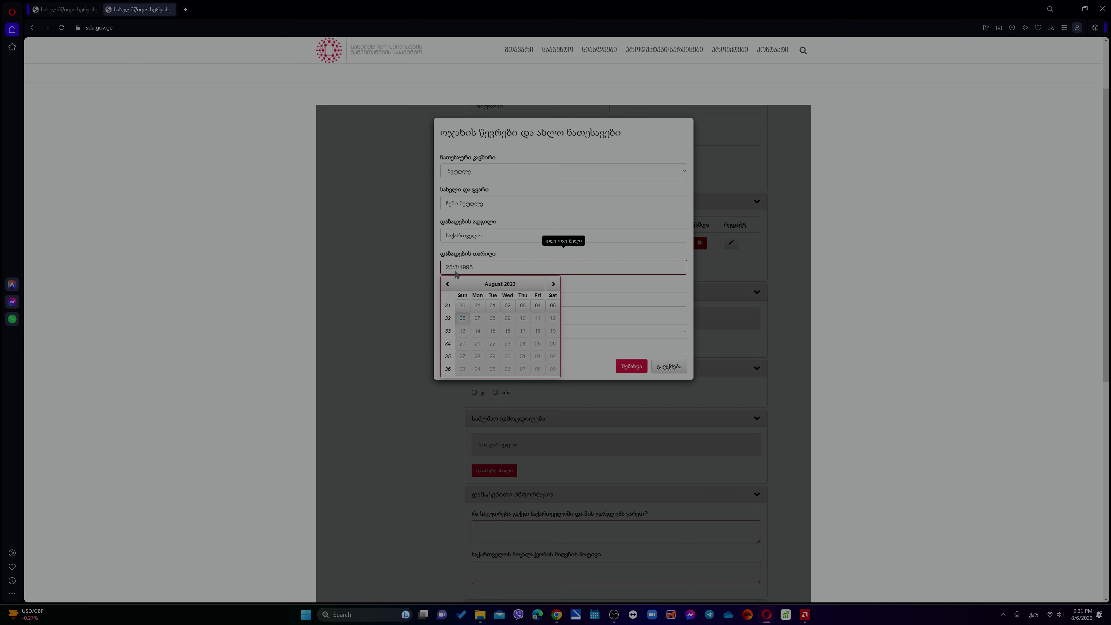
pyautogui.click(462, 318)
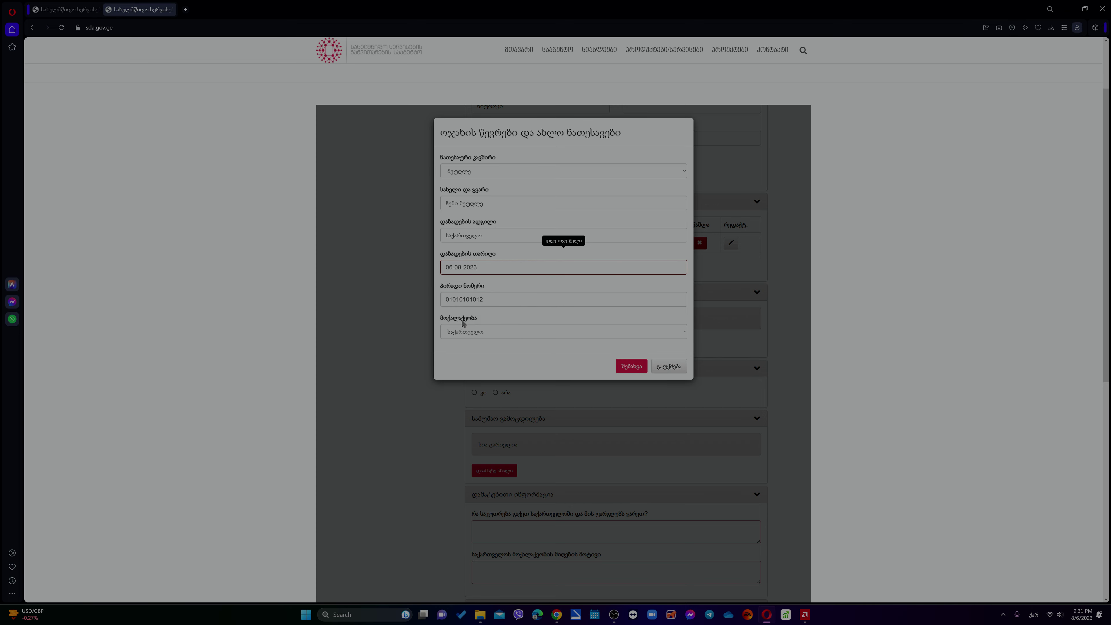
pyautogui.click(631, 366)
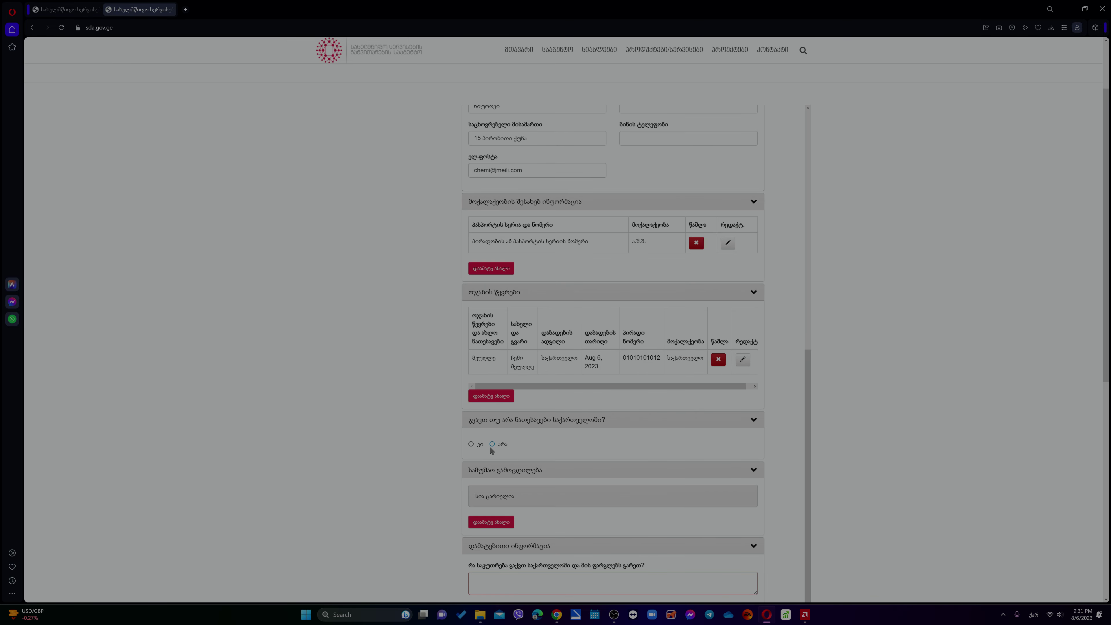
# - Add another family member with relationship შვილი and name 'შვილის სახელი და გვარი'
pyautogui.scroll(-1, 333, 396)
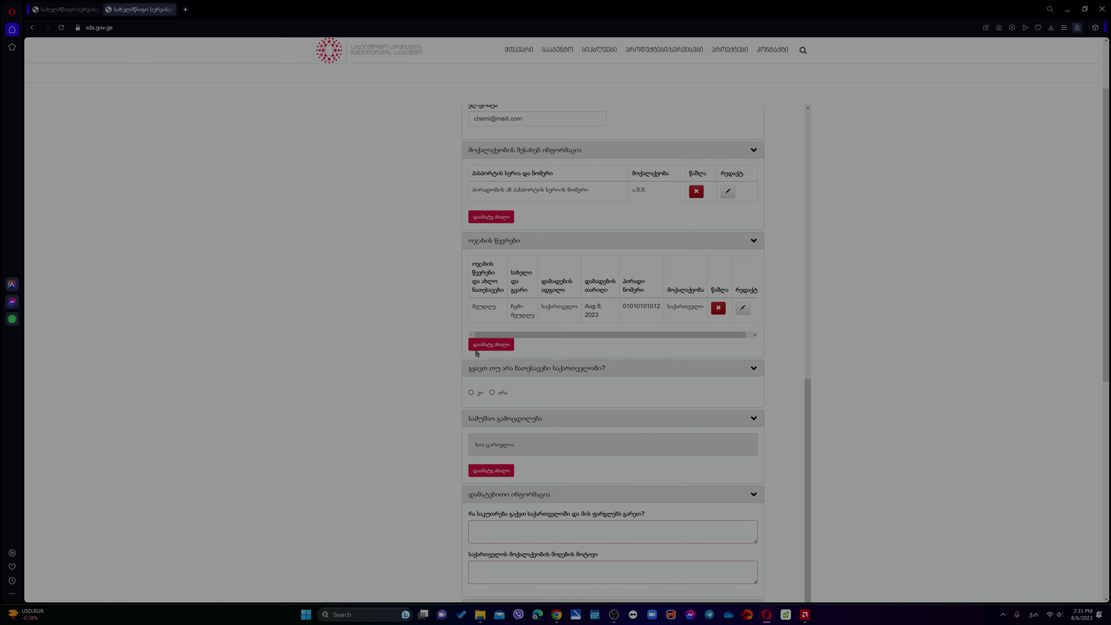
pyautogui.click(482, 344)
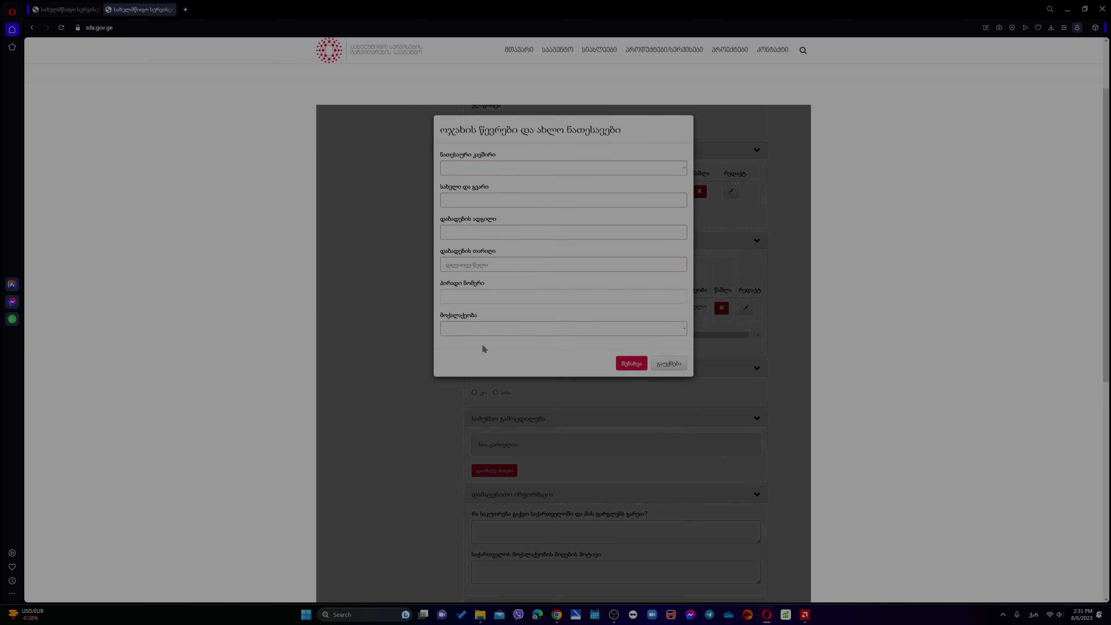
pyautogui.click(487, 170)
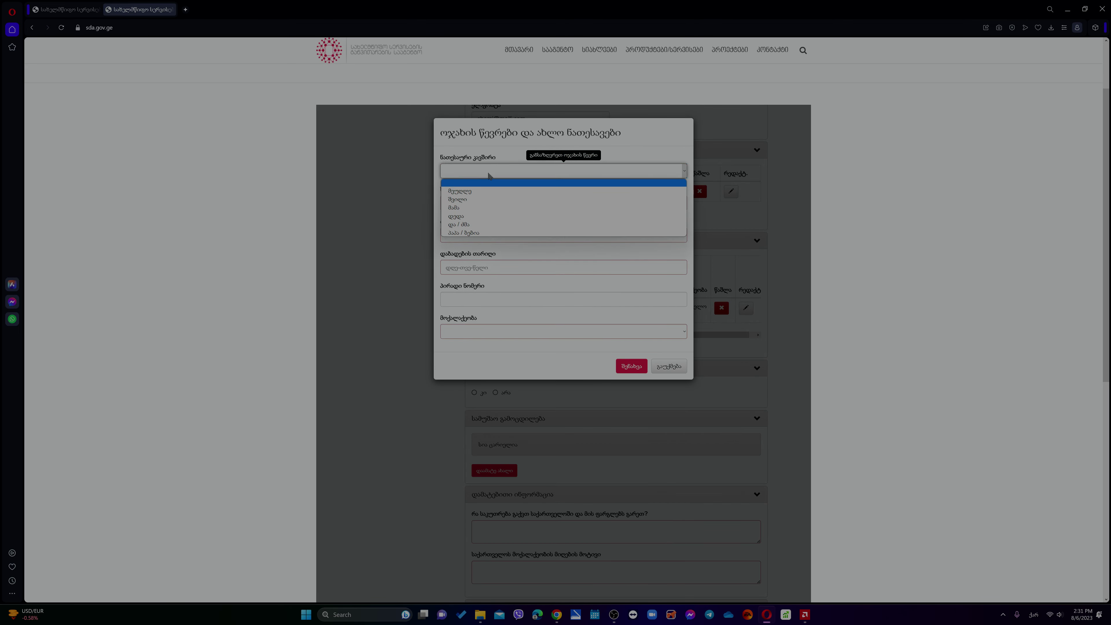
pyautogui.click(488, 200)
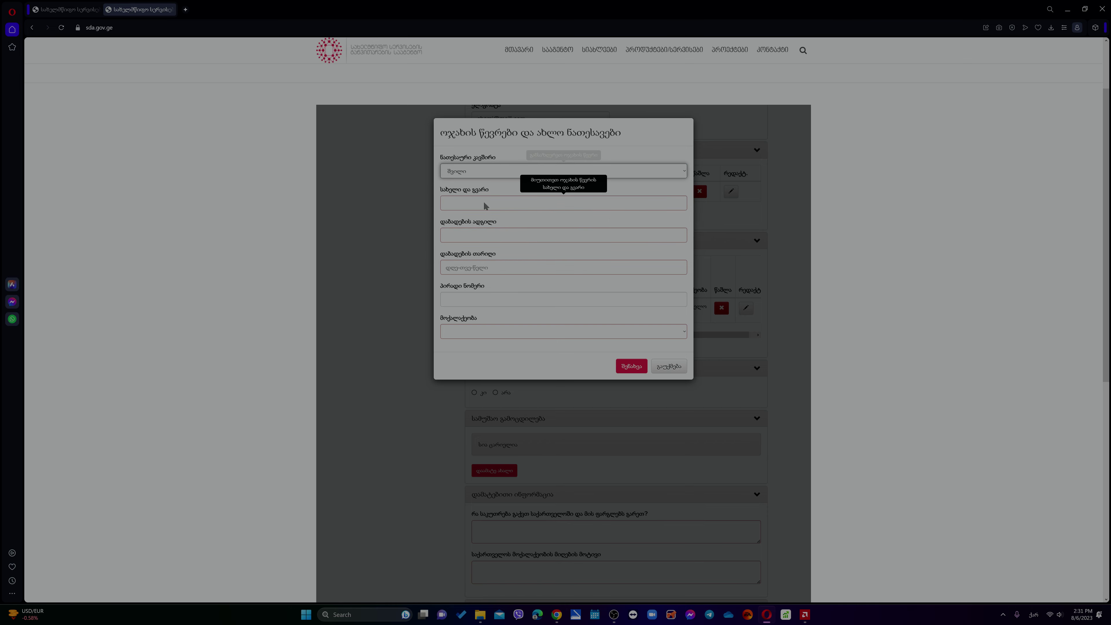
pyautogui.click(483, 202)
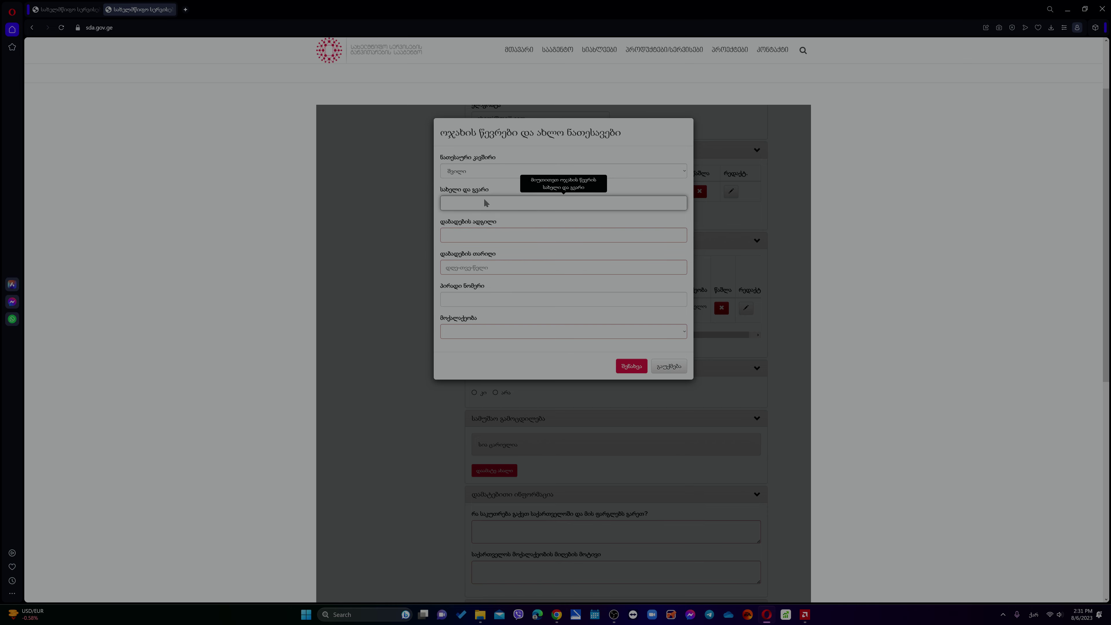
pyautogui.write('შვილის სახელი და')
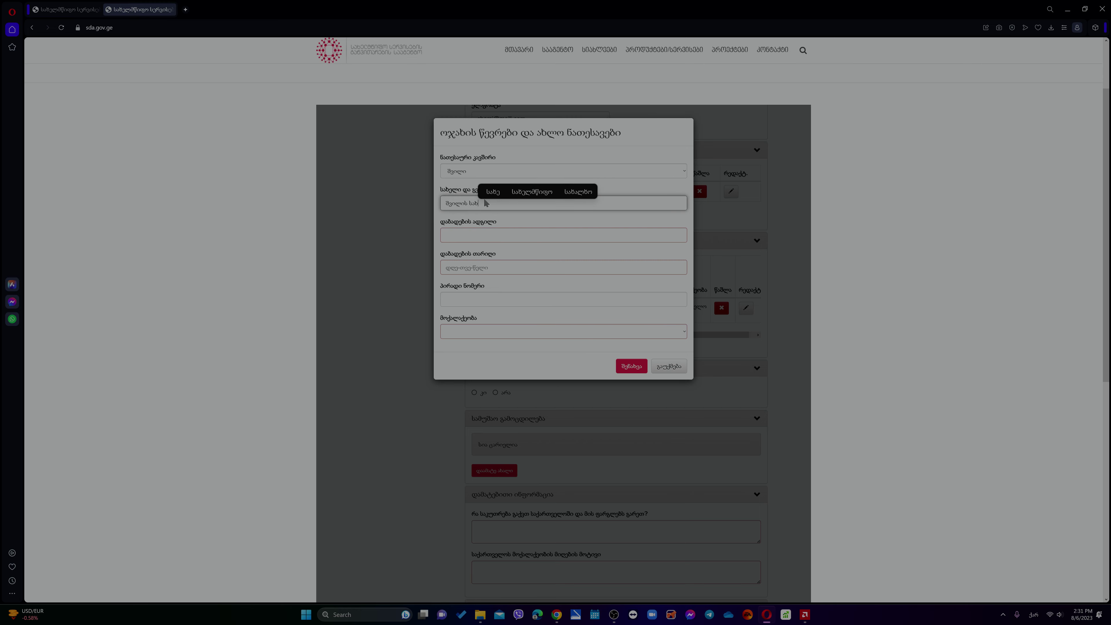
pyautogui.press('BackSpace')
pyautogui.press('BackSpace')
pyautogui.press('BackSpace')
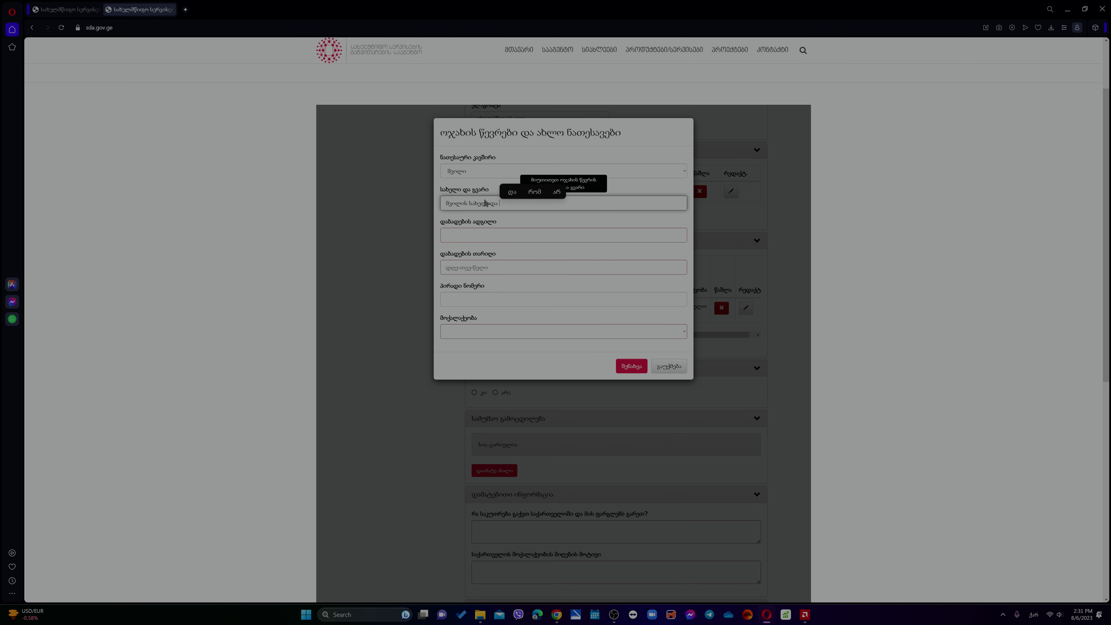
pyautogui.write('და გვარი')
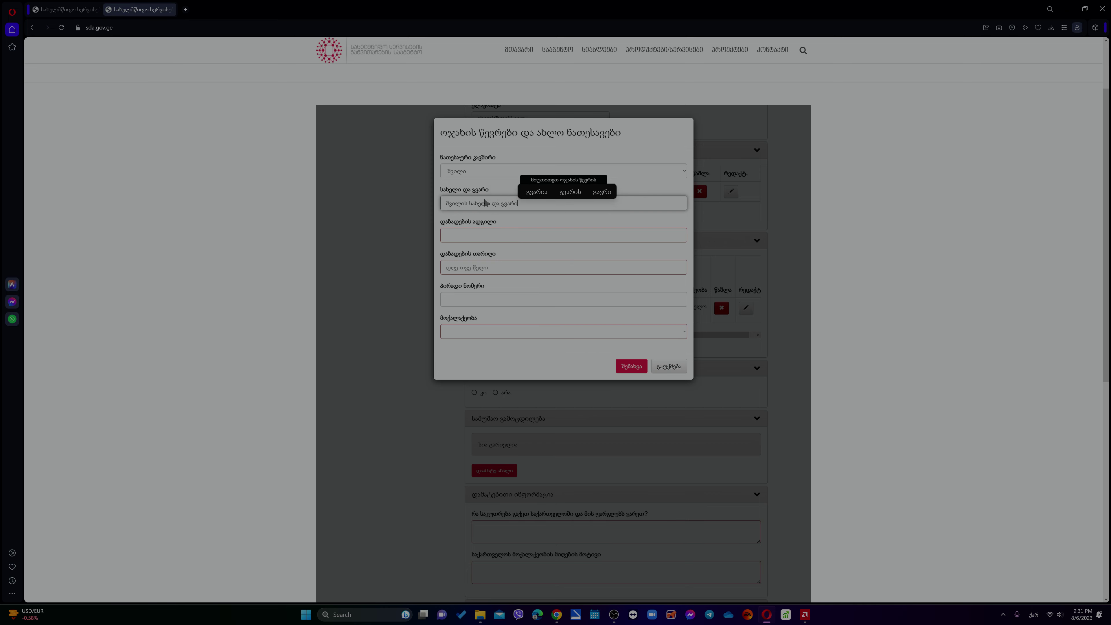
pyautogui.click(499, 240)
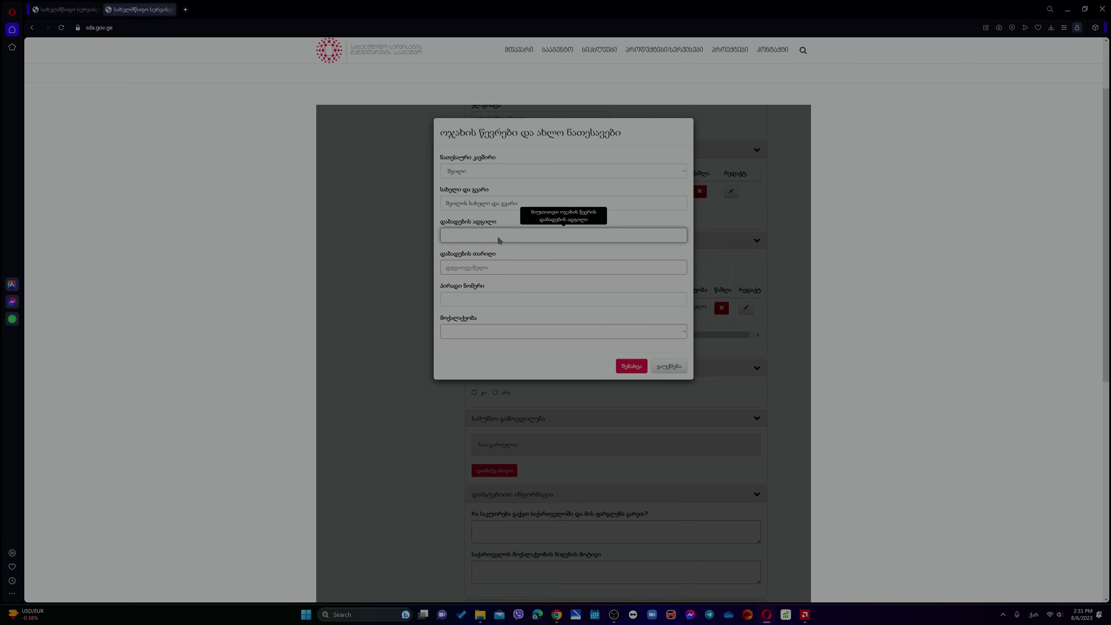
pyautogui.write('ა')
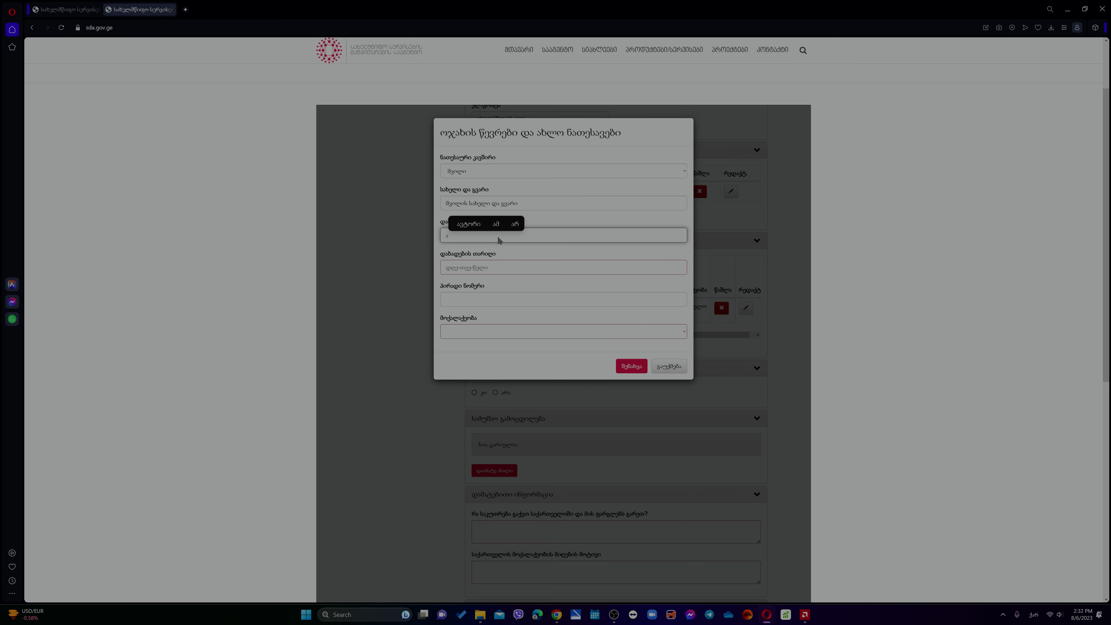
pyautogui.write('.შ')
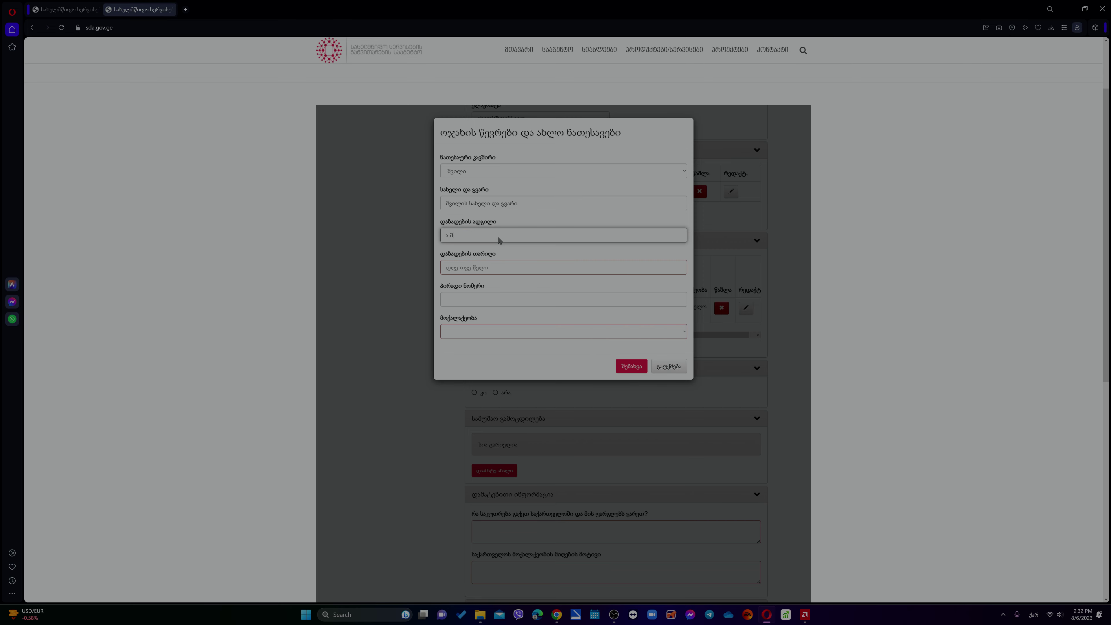
pyautogui.write('.შ.')
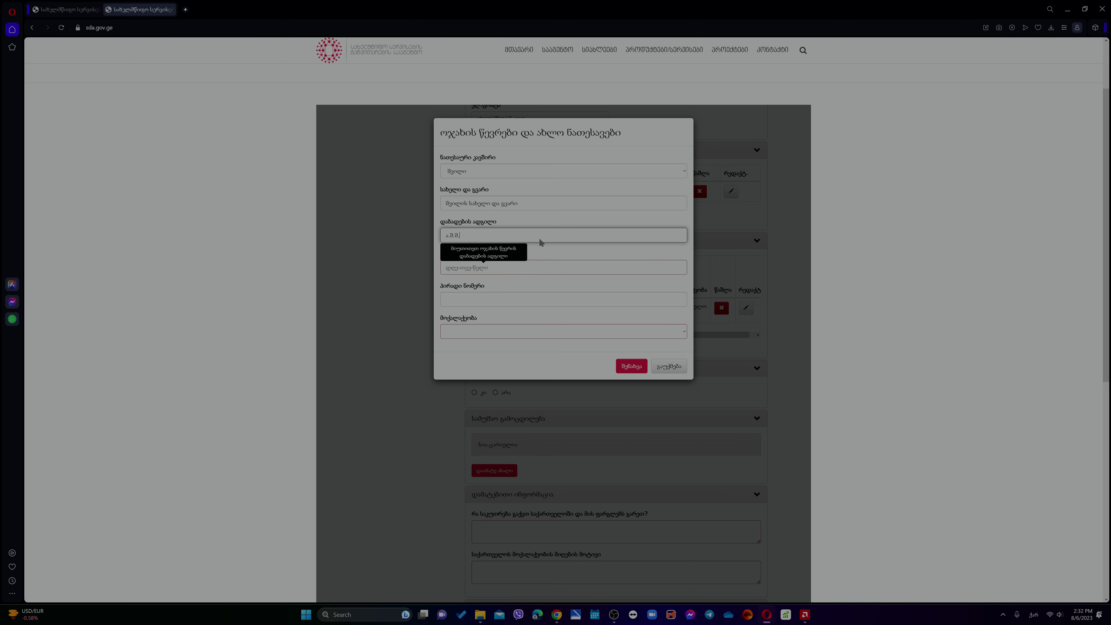
pyautogui.click(534, 271)
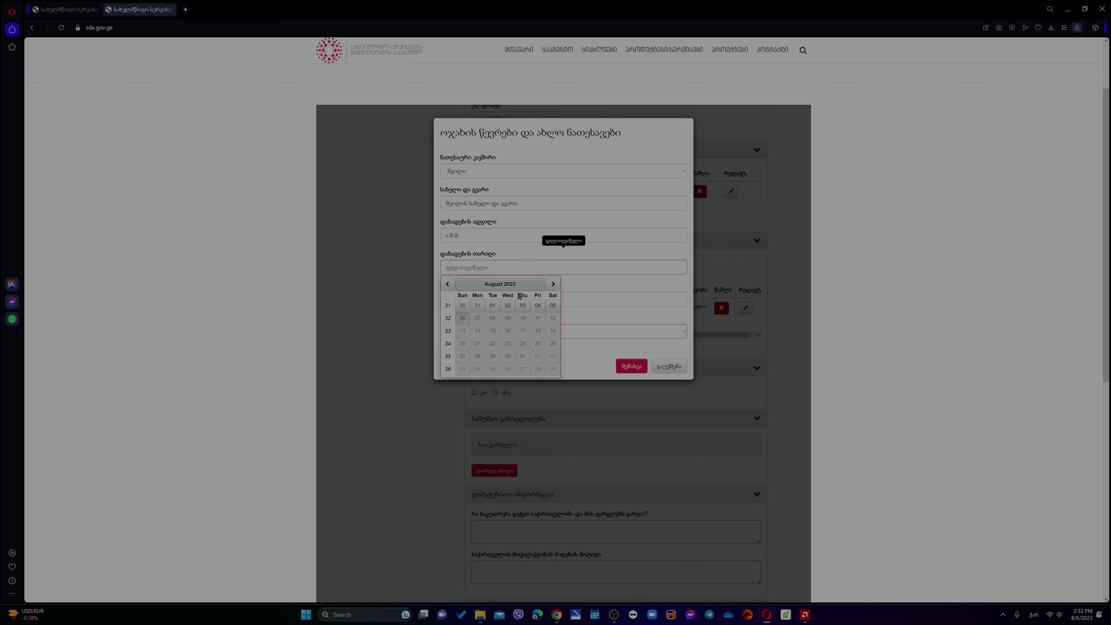
pyautogui.click(509, 285)
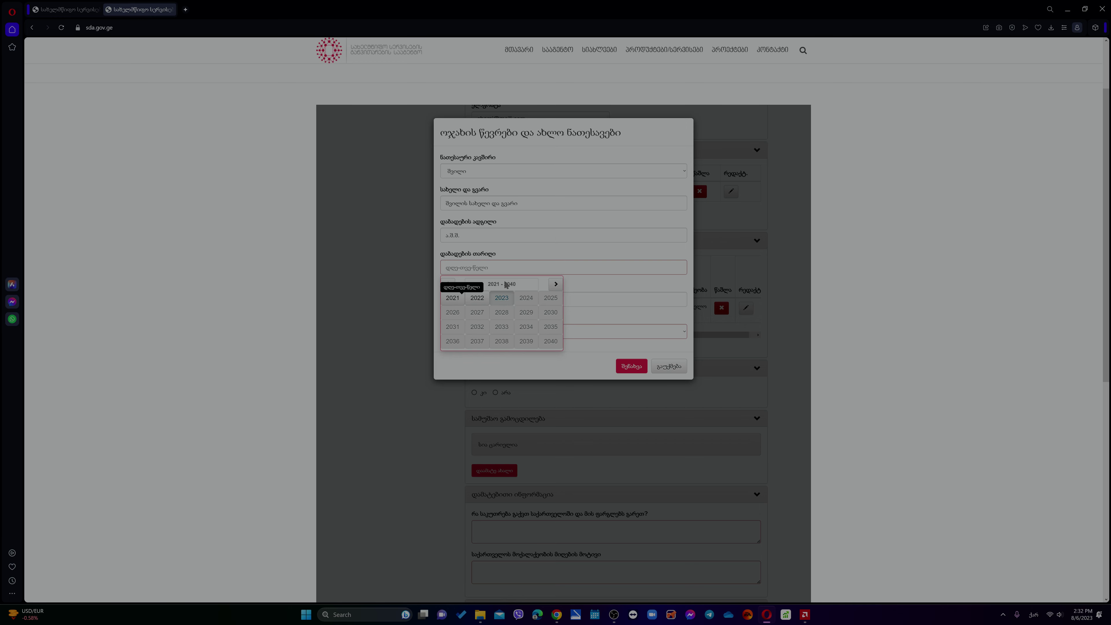
pyautogui.click(508, 285)
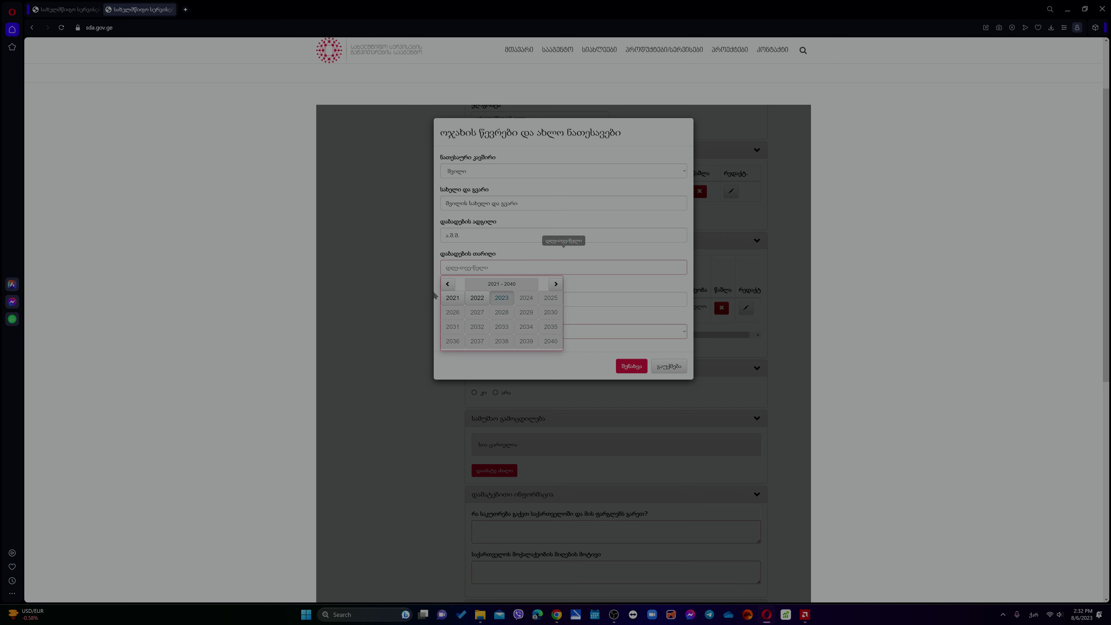
pyautogui.click(448, 284)
pyautogui.click(478, 302)
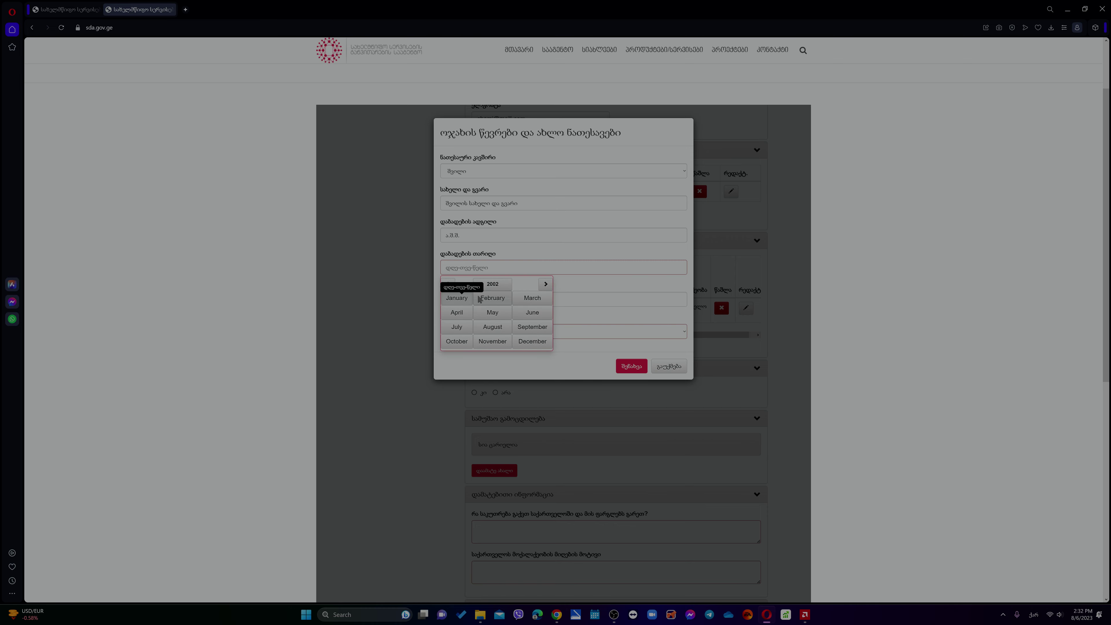
pyautogui.click(492, 299)
pyautogui.click(497, 309)
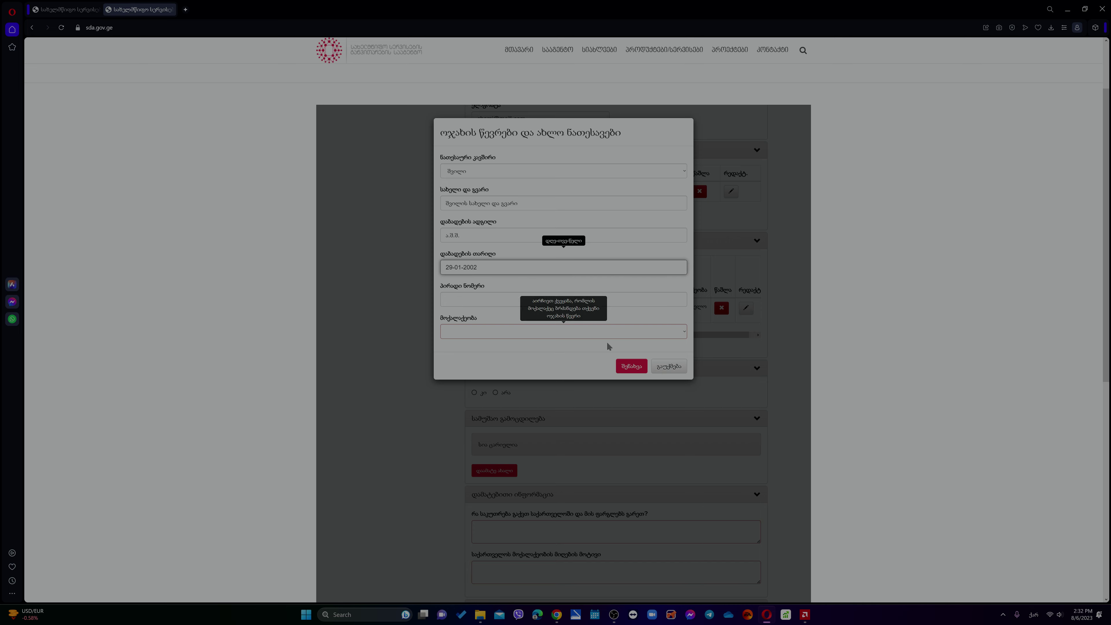
# - Set the child's citizenship to საქართველო and save the row
pyautogui.click(490, 301)
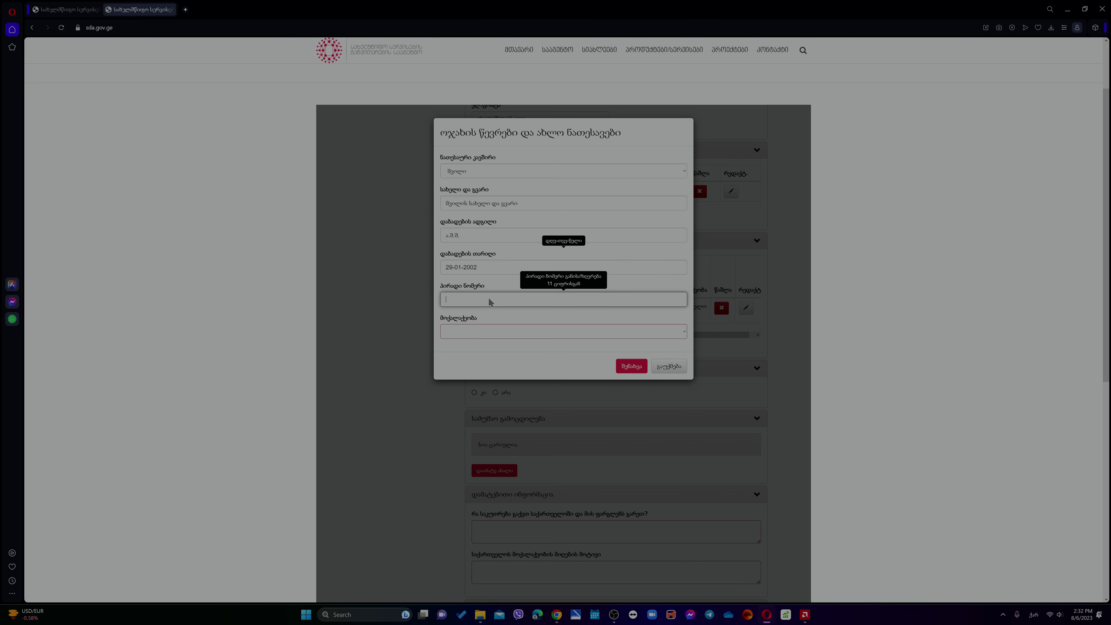
pyautogui.click(578, 328)
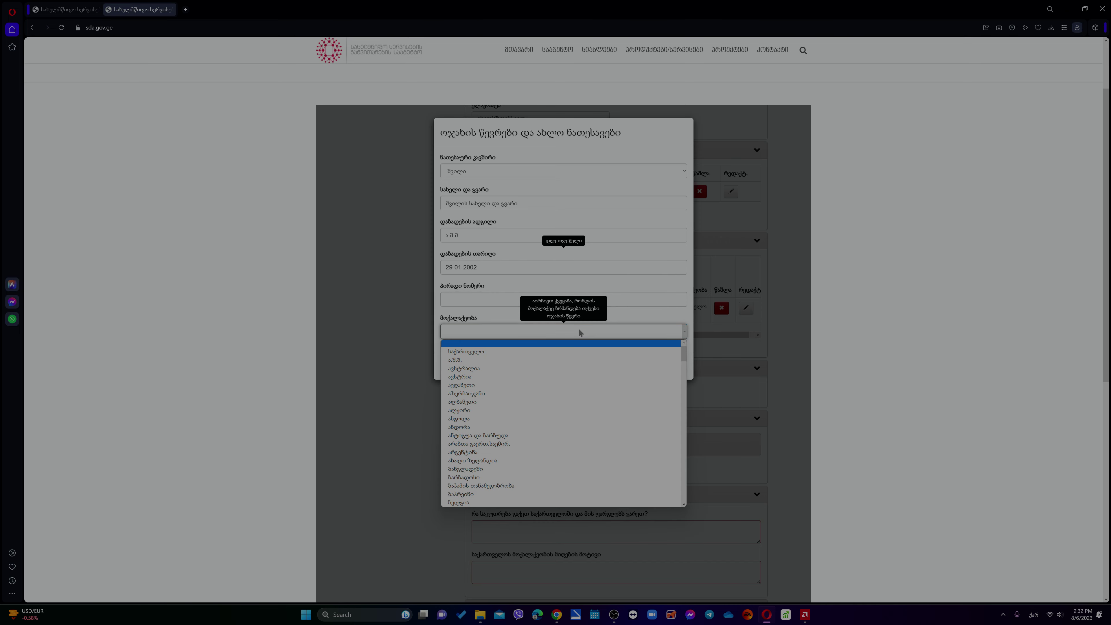
pyautogui.click(578, 352)
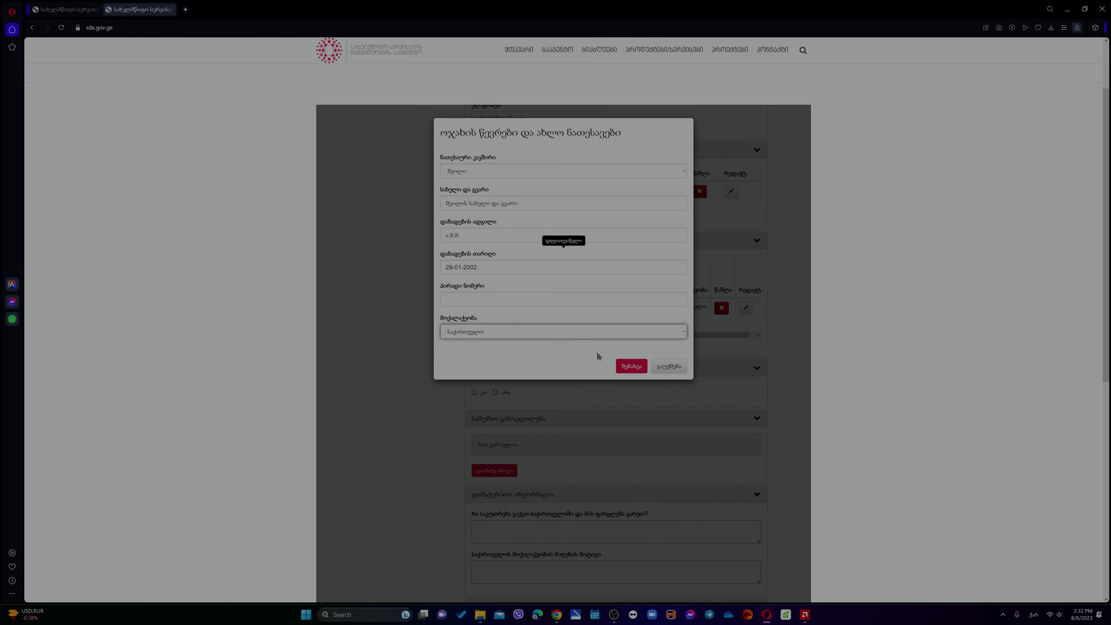
pyautogui.click(619, 366)
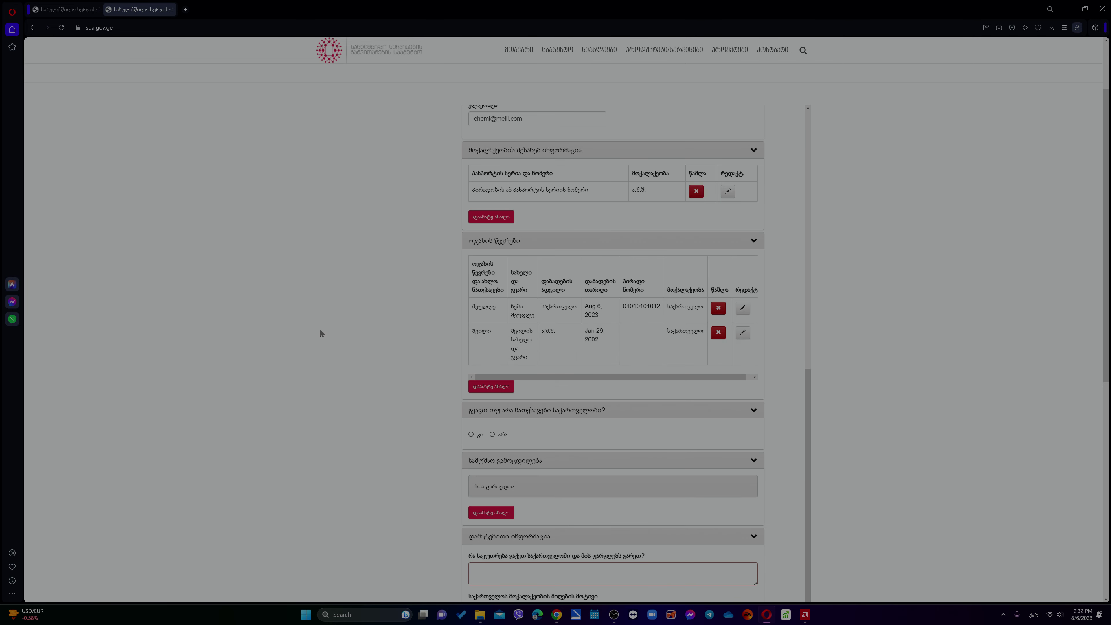
# - Answer კი (yes) to 'გყავთ თუ არა ნათესავები საქართველოში?' about relatives in Georgia
pyautogui.scroll(-3, 514, 338)
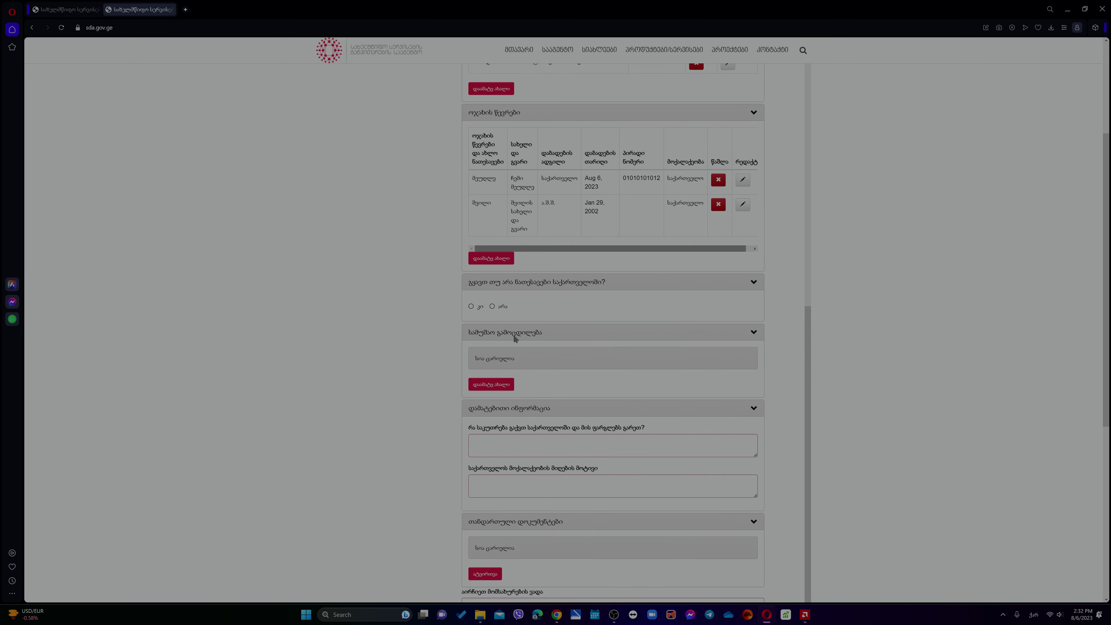
pyautogui.click(471, 306)
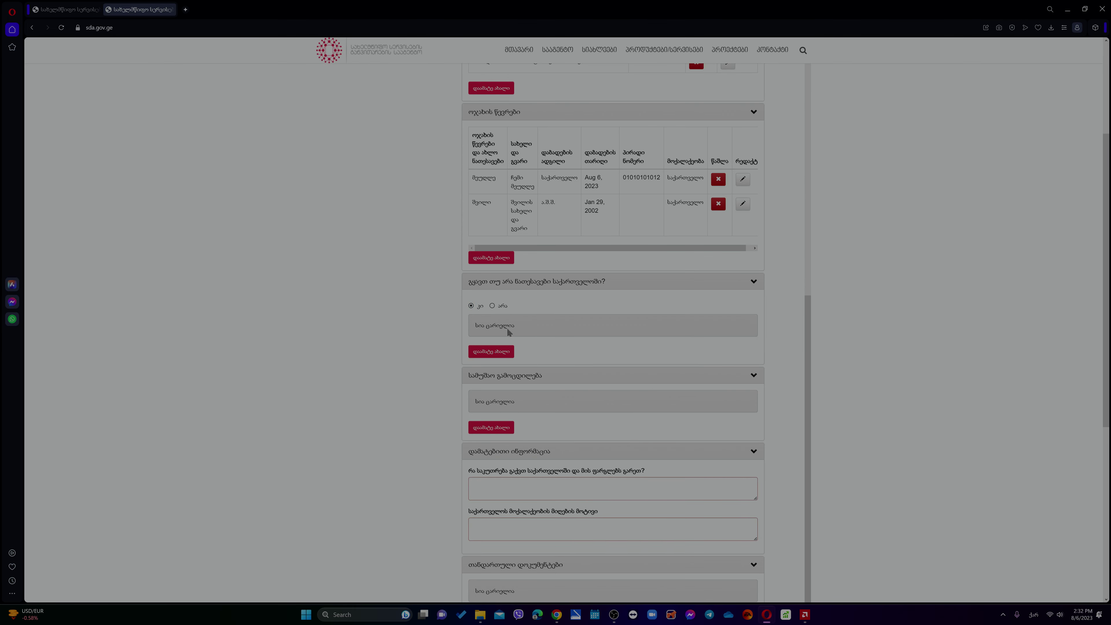
# - Add a relative: დეიდაშვილი (cousin), a placeholder full name, address საქართველო
pyautogui.click(501, 351)
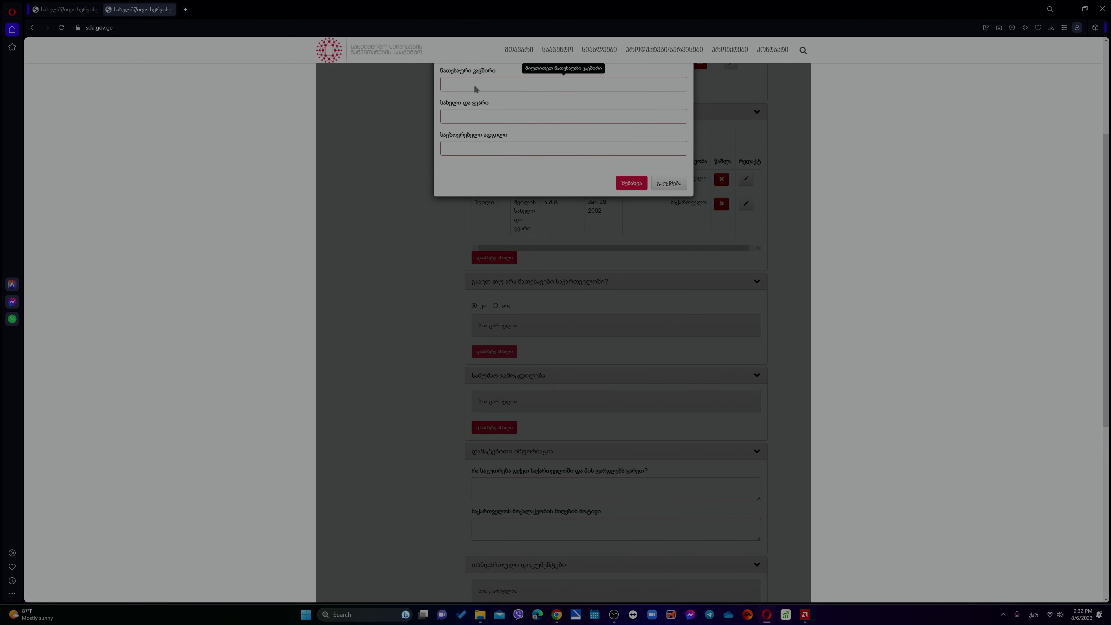
pyautogui.scroll(2, 477, 85)
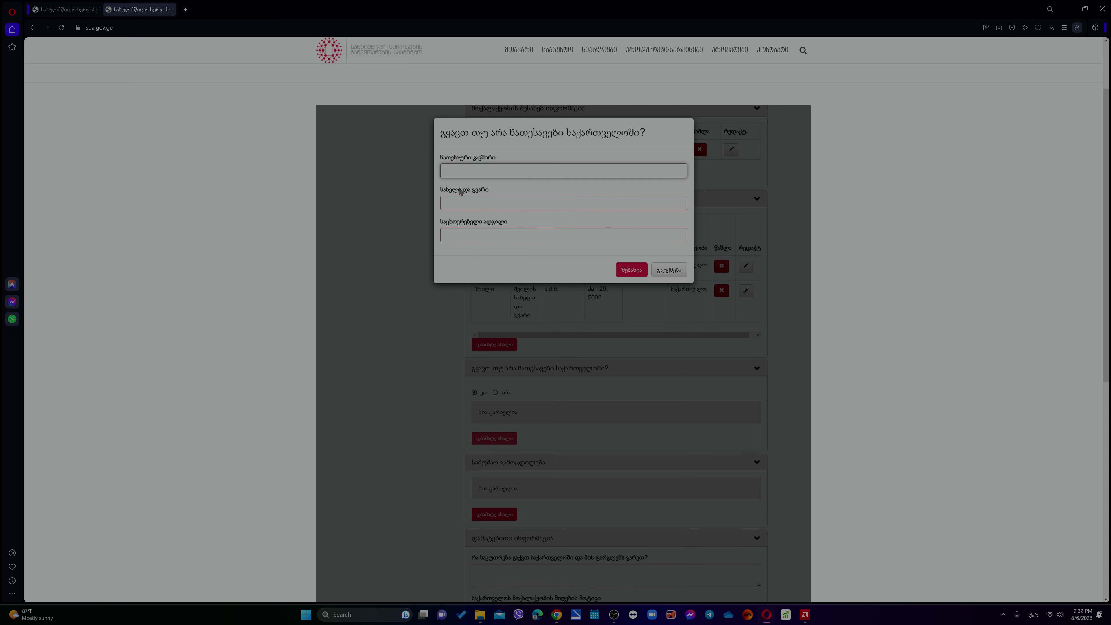
pyautogui.click(469, 165)
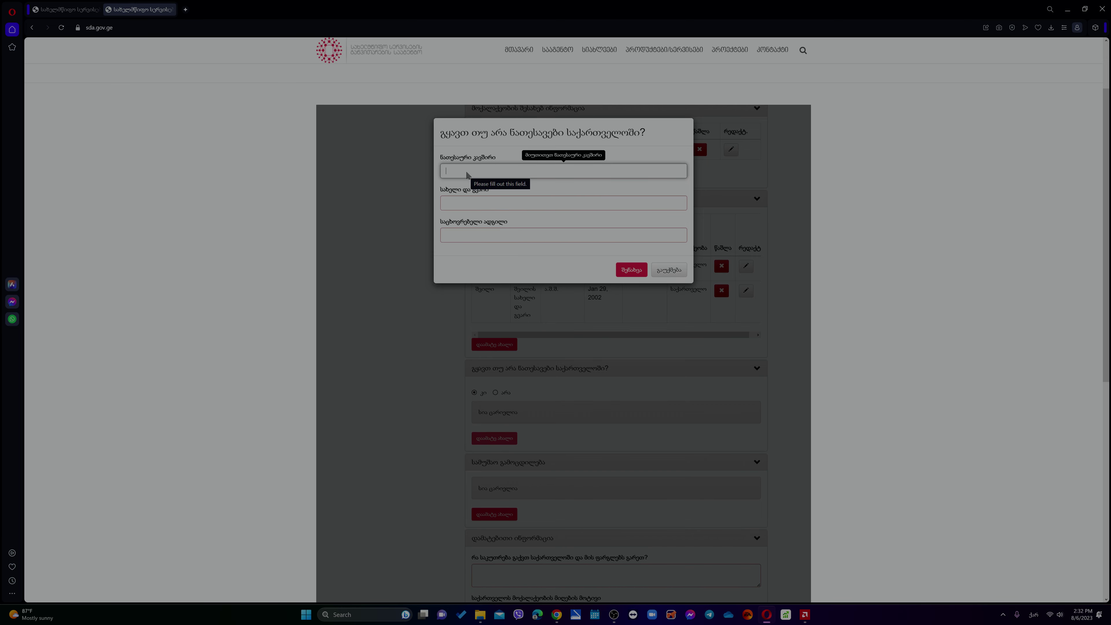
pyautogui.write('დ')
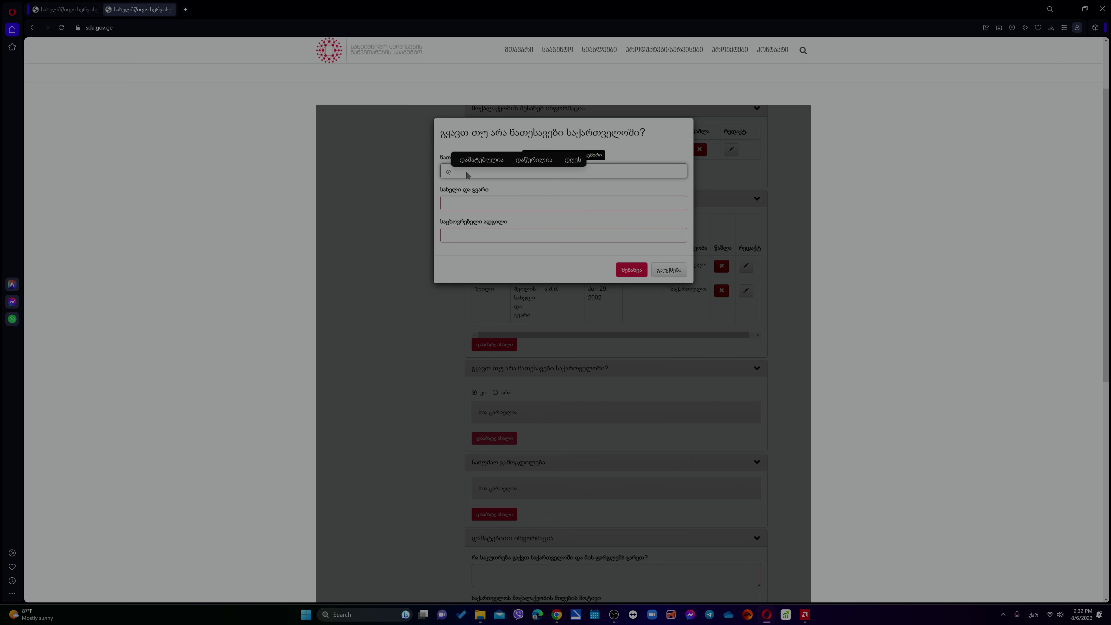
pyautogui.write('ეიდაშვილი')
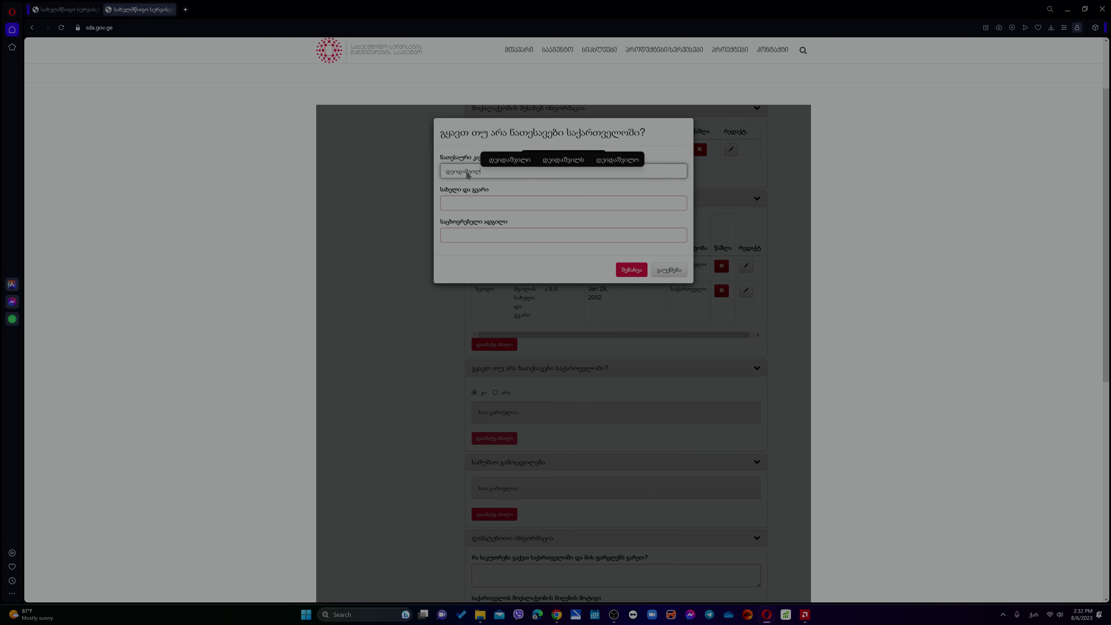
pyautogui.press('Tab')
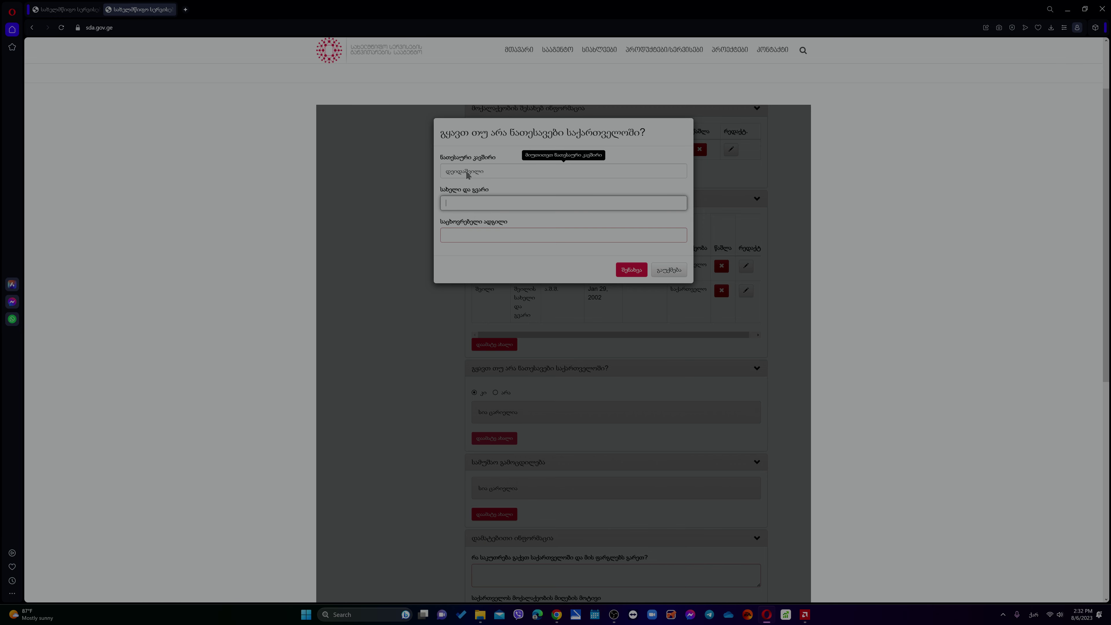
pyautogui.write('ჩე')
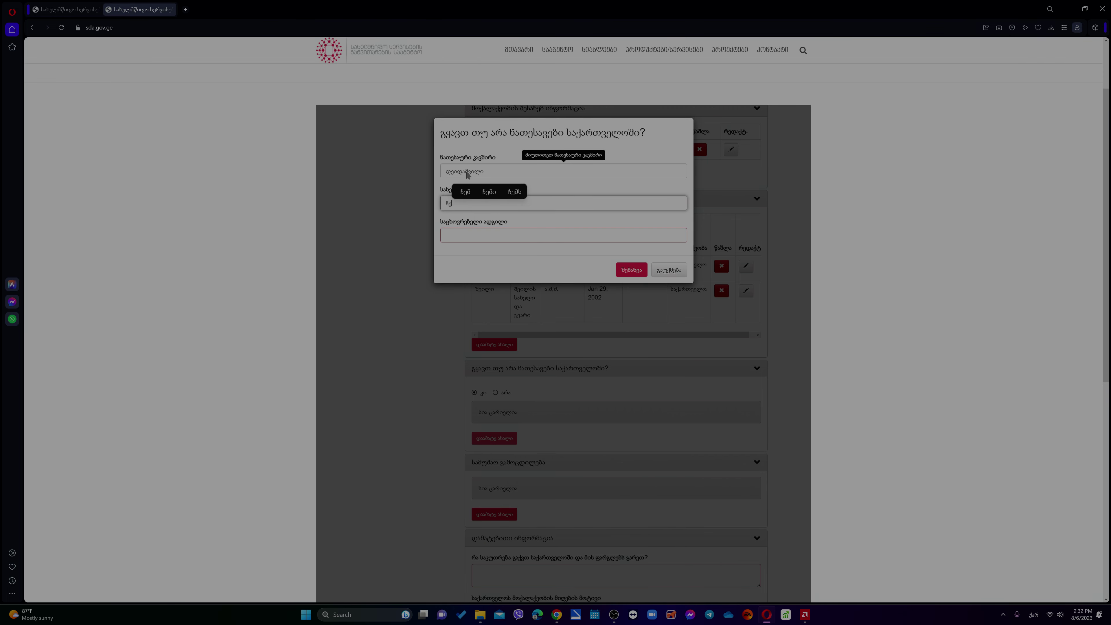
pyautogui.write('მი დეიდა')
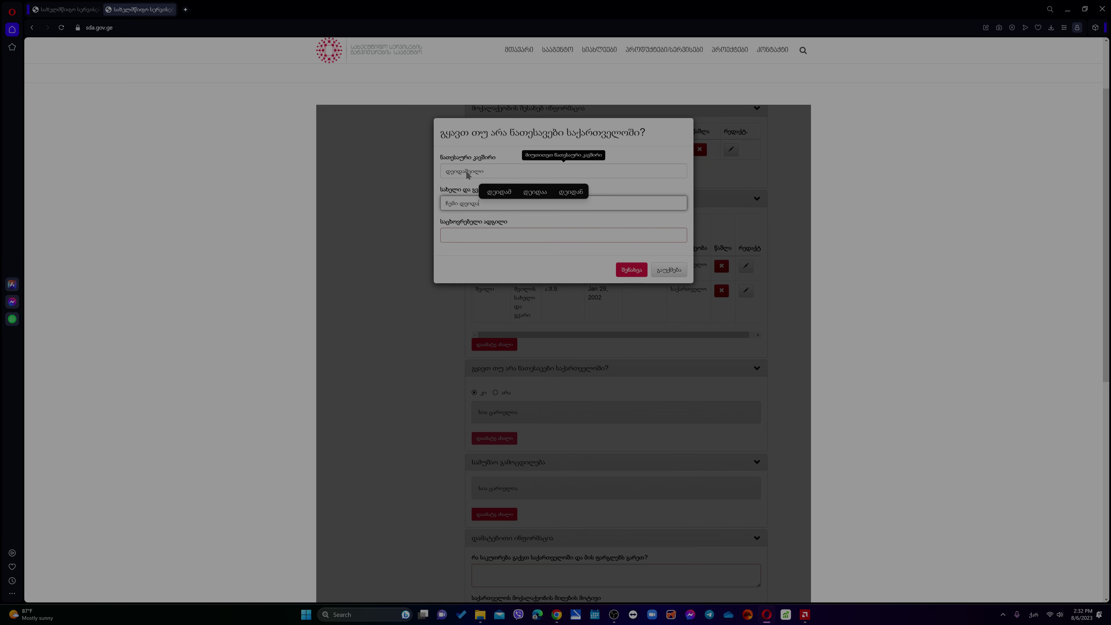
pyautogui.write('შვილის სახ')
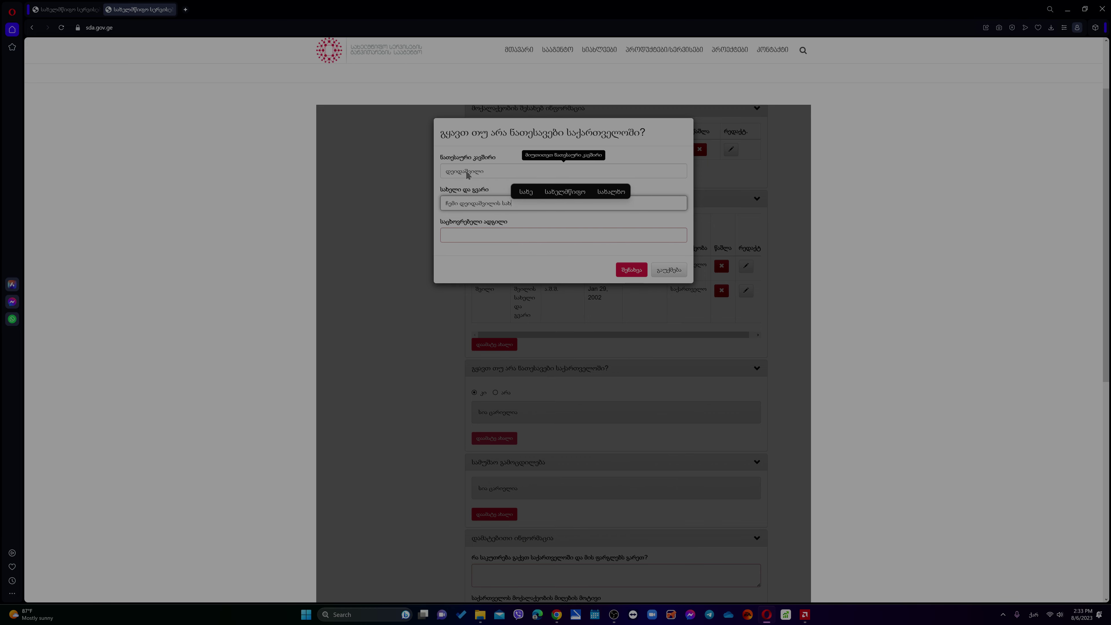
pyautogui.write('ელი და გვარი')
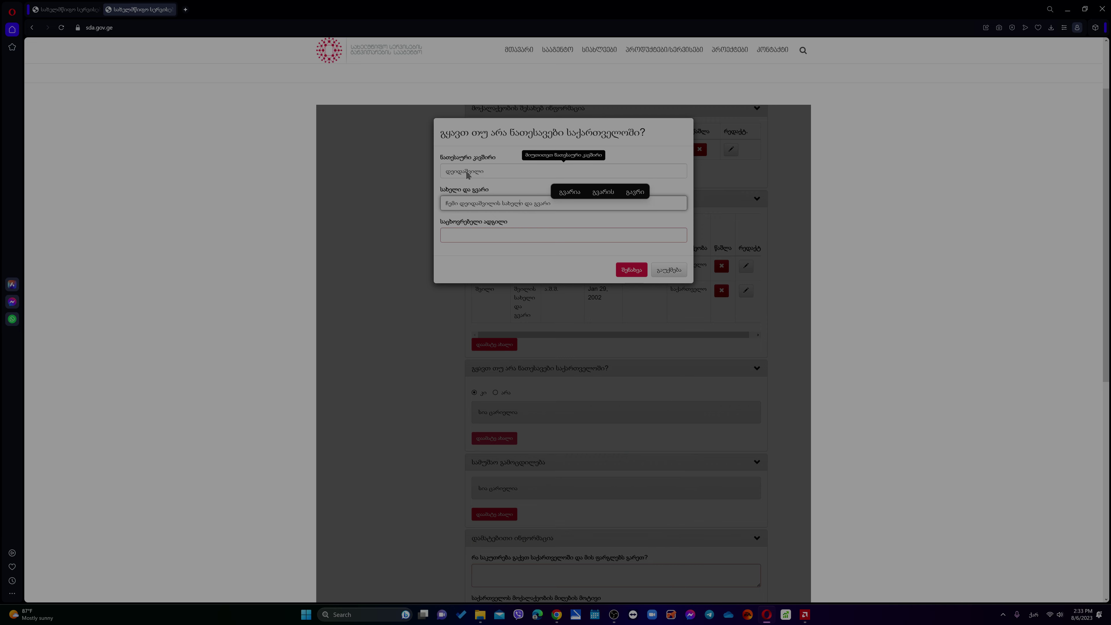
pyautogui.press('Home')
pyautogui.press('Delete')
pyautogui.press('Delete')
pyautogui.press('Delete')
pyautogui.press('Delete')
pyautogui.press('Delete')
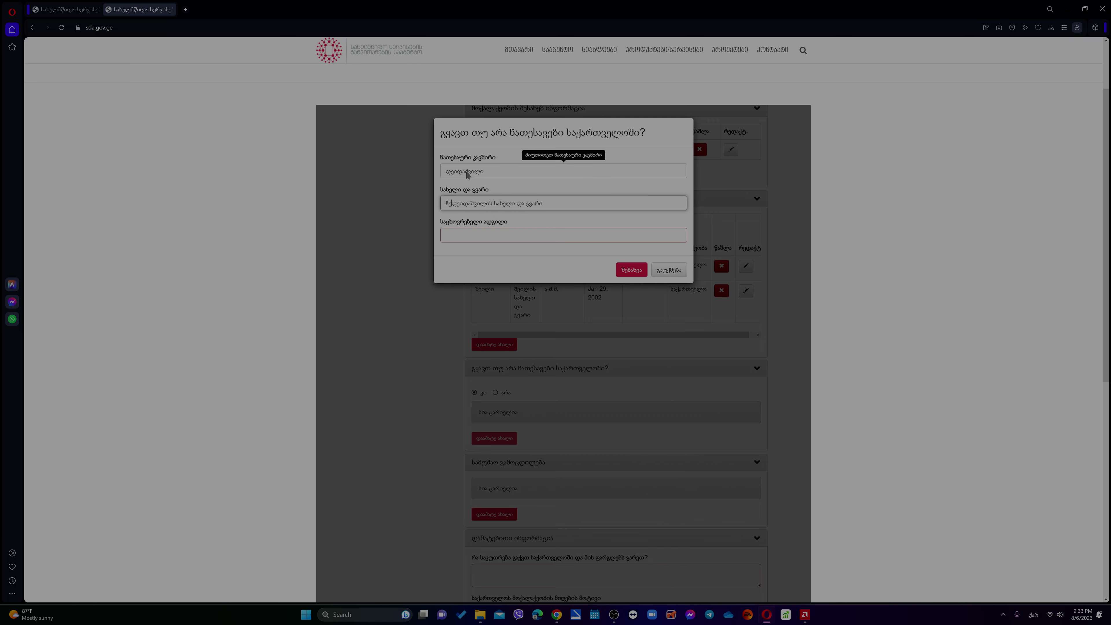
pyautogui.click(504, 235)
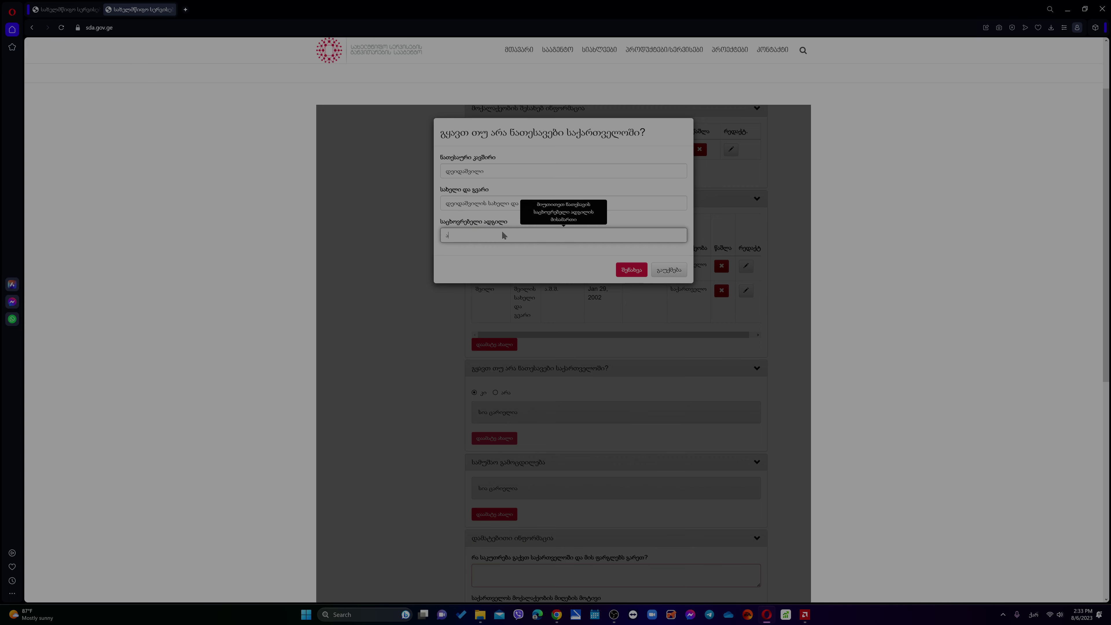
pyautogui.write('საქართველო')
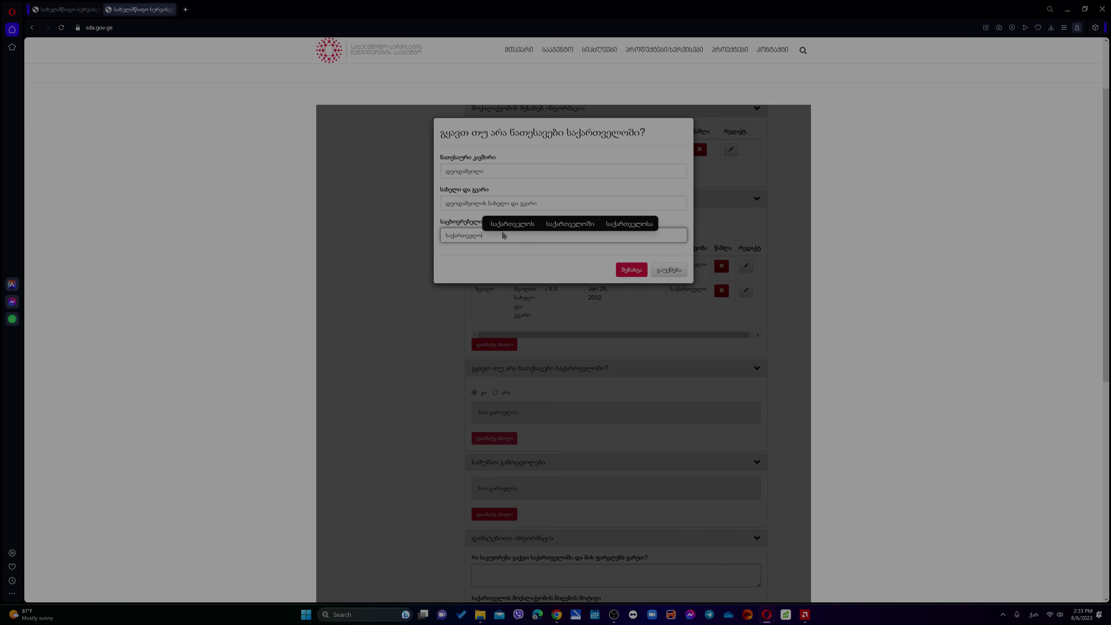
pyautogui.click(633, 270)
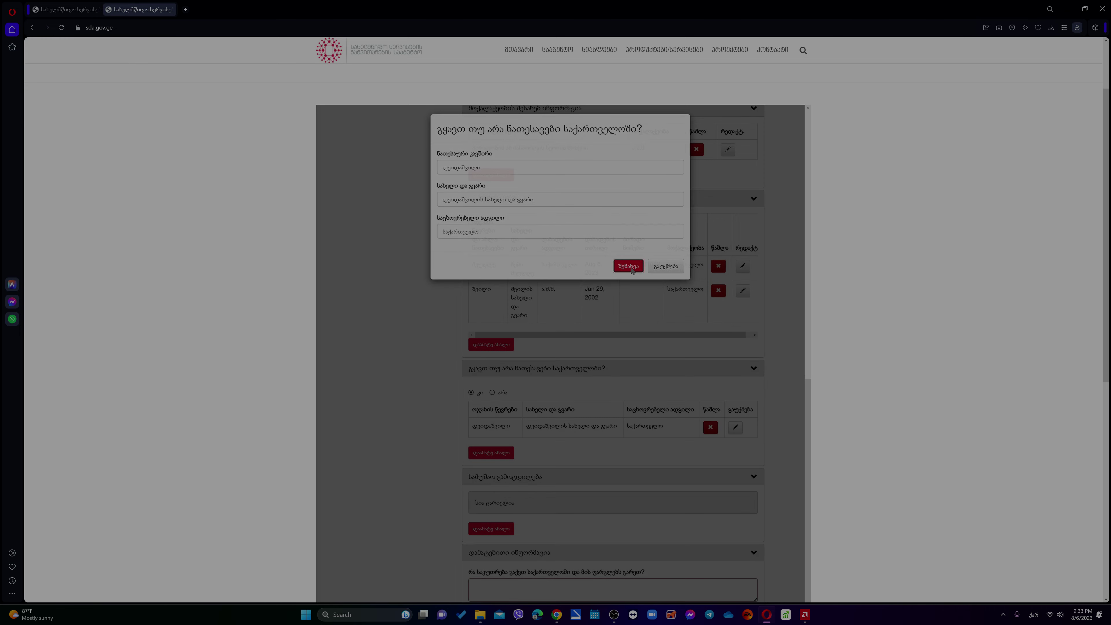
# - Start a new entry under the სამუშაო გამოცდილება (work experience) section
pyautogui.scroll(-1, 346, 451)
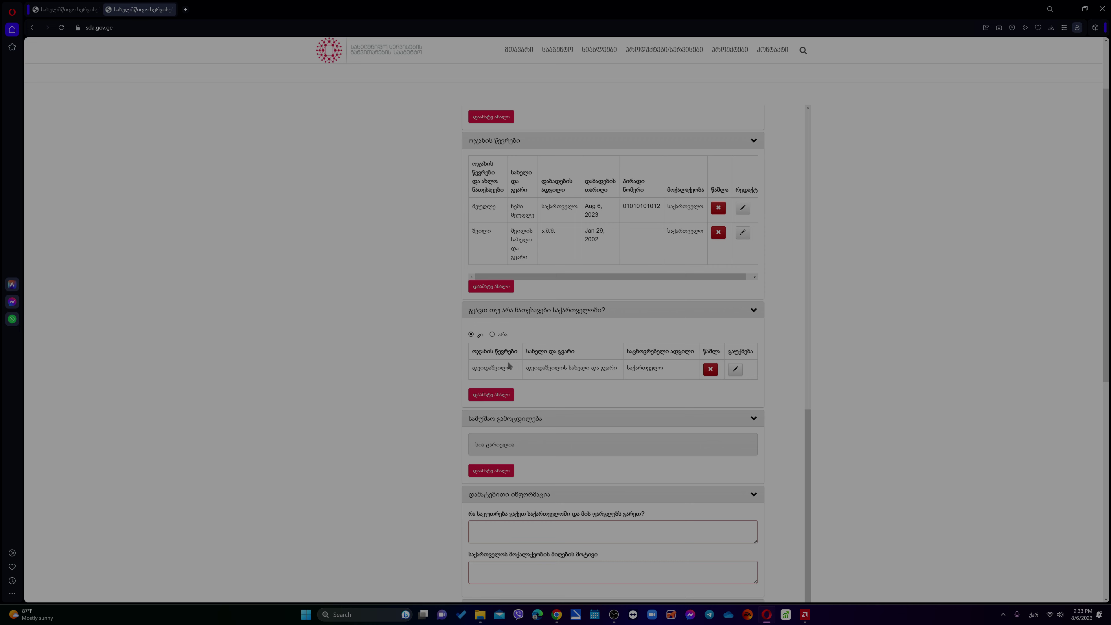
pyautogui.scroll(-3, 531, 359)
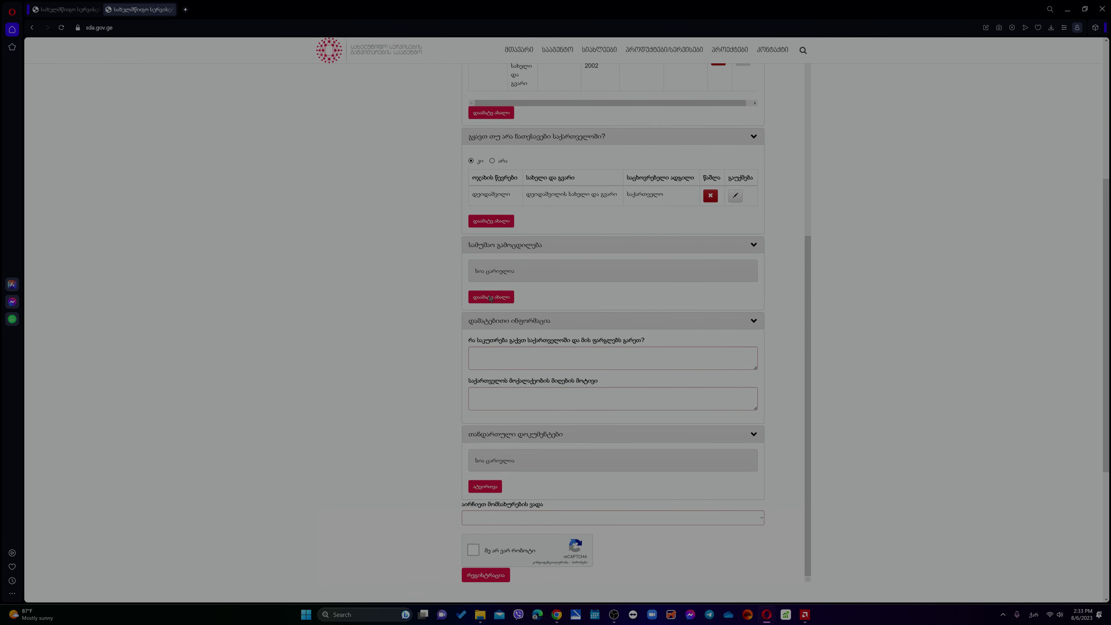
pyautogui.click(491, 297)
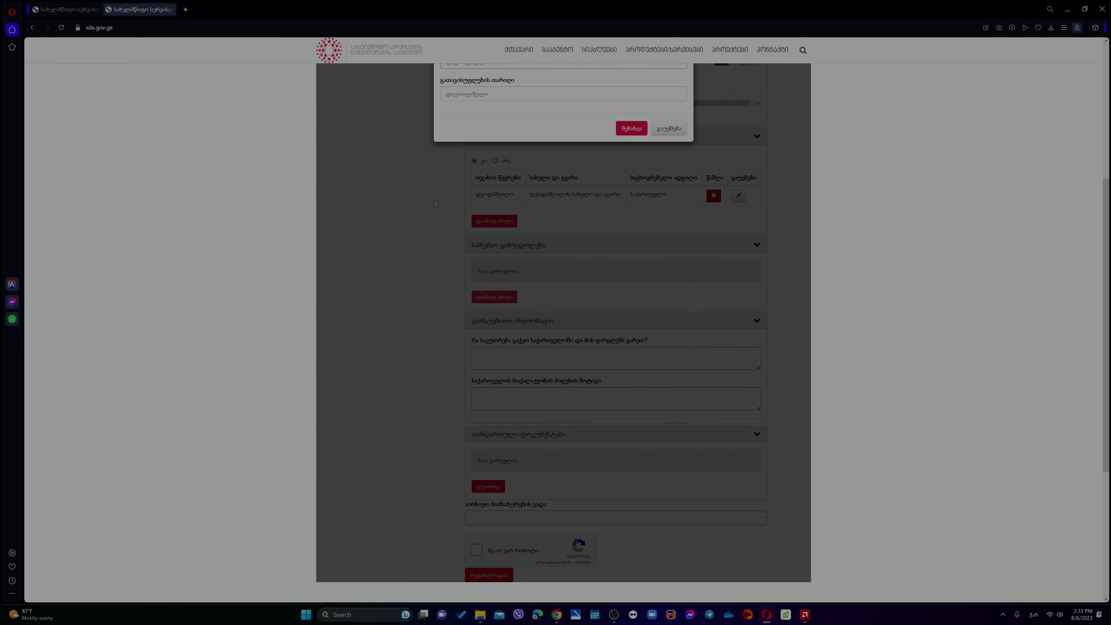
pyautogui.scroll(3, 435, 204)
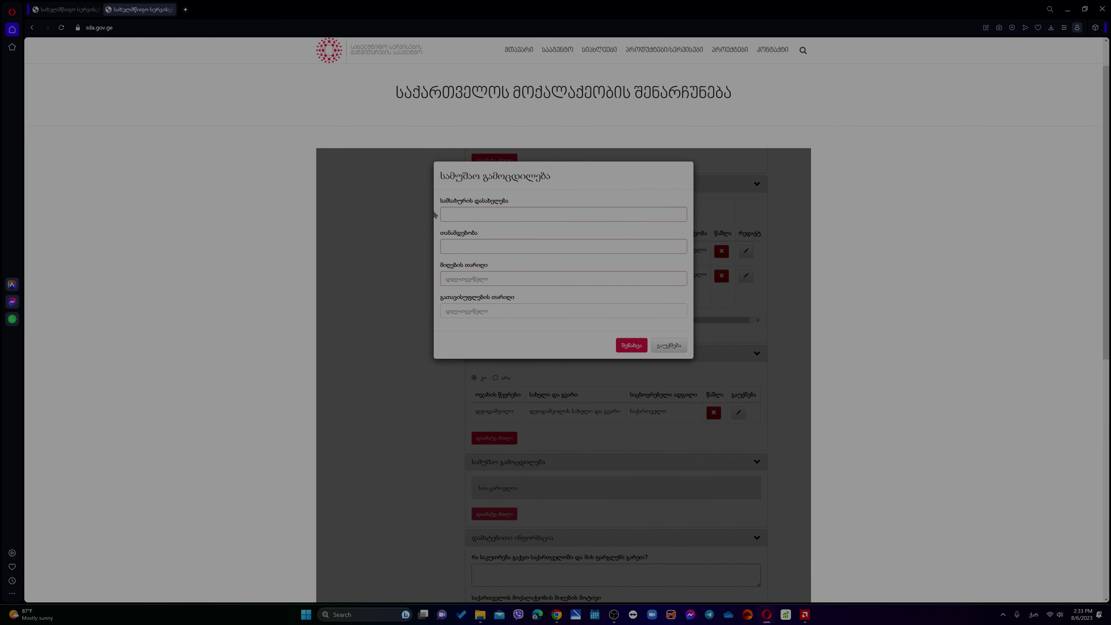
# - Enter employer კომპანია and position ოპერატორი in the work-experience dialog
pyautogui.click(472, 217)
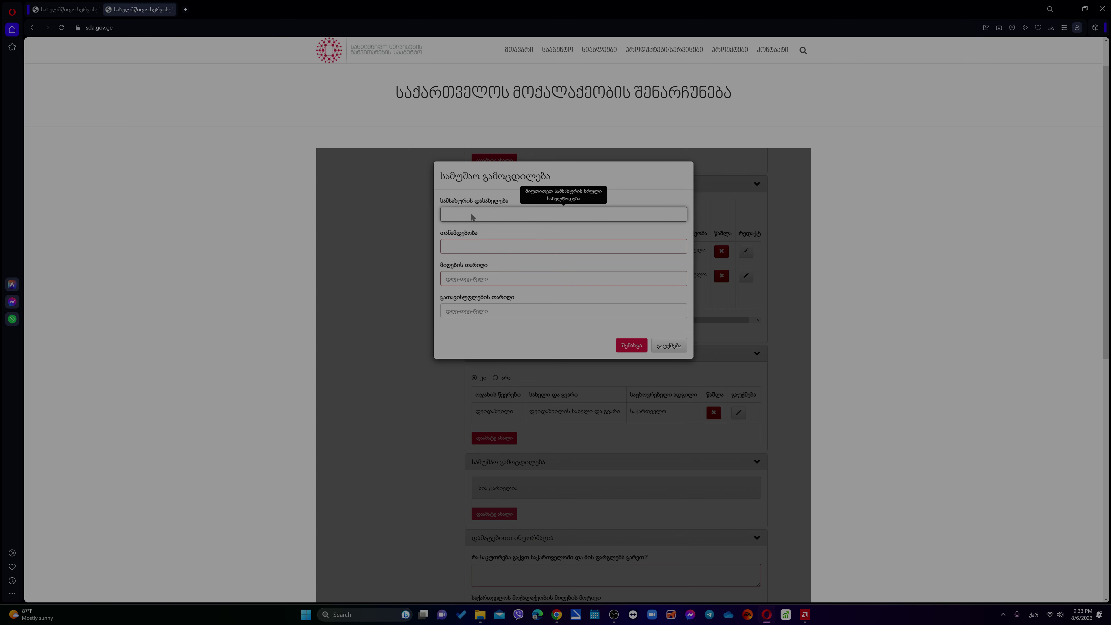
pyautogui.write('კომპსნ')
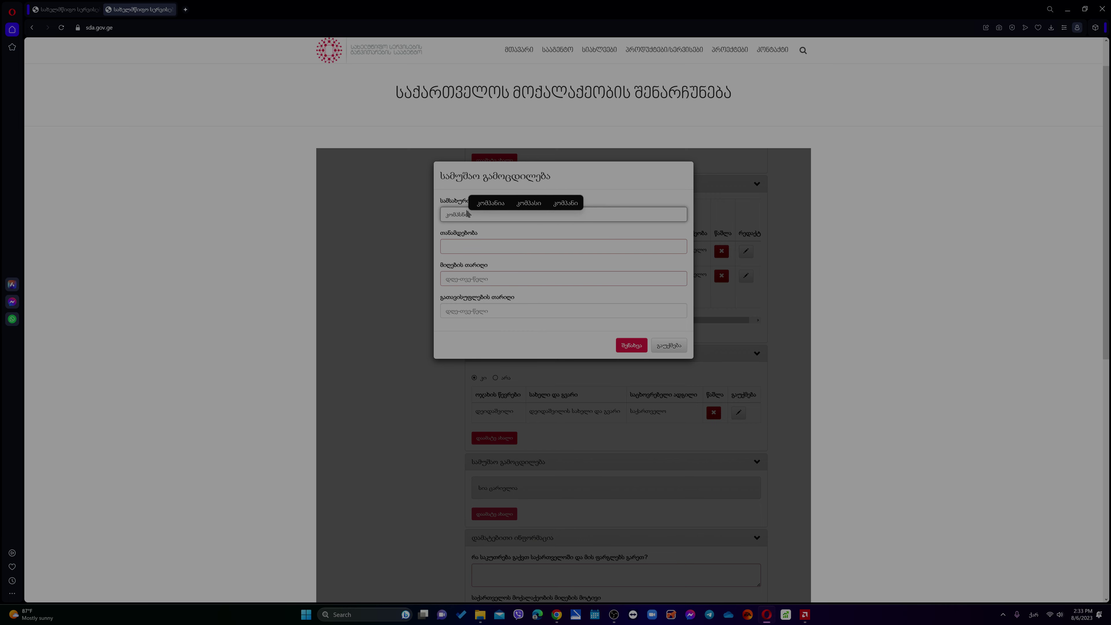
pyautogui.press('BackSpace')
pyautogui.press('BackSpace')
pyautogui.write('ა')
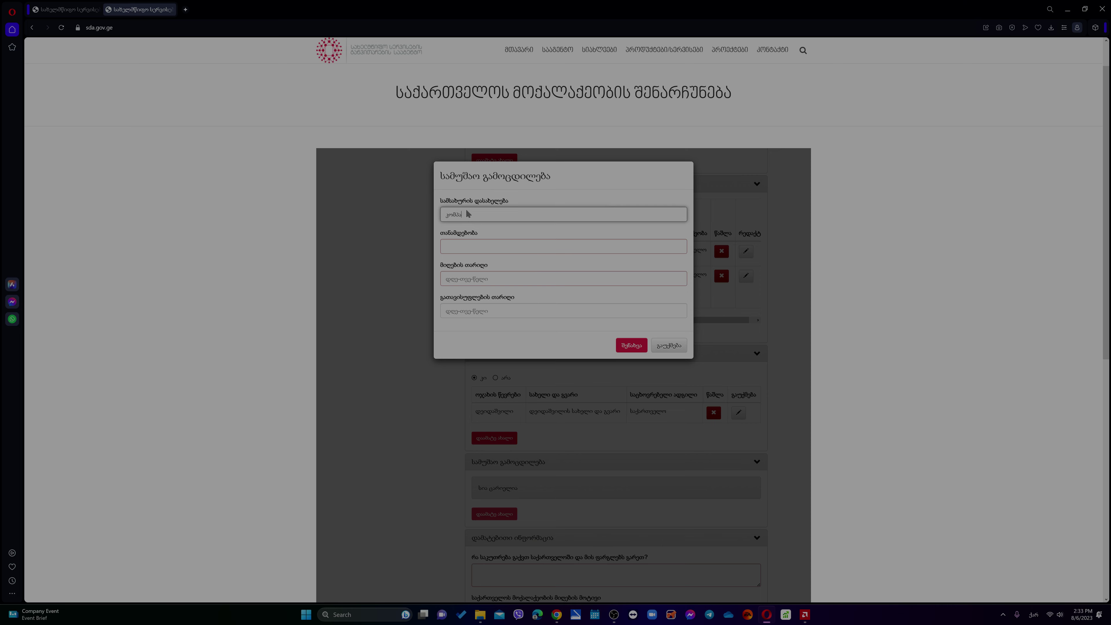
pyautogui.write('ნი')
pyautogui.press('Tab')
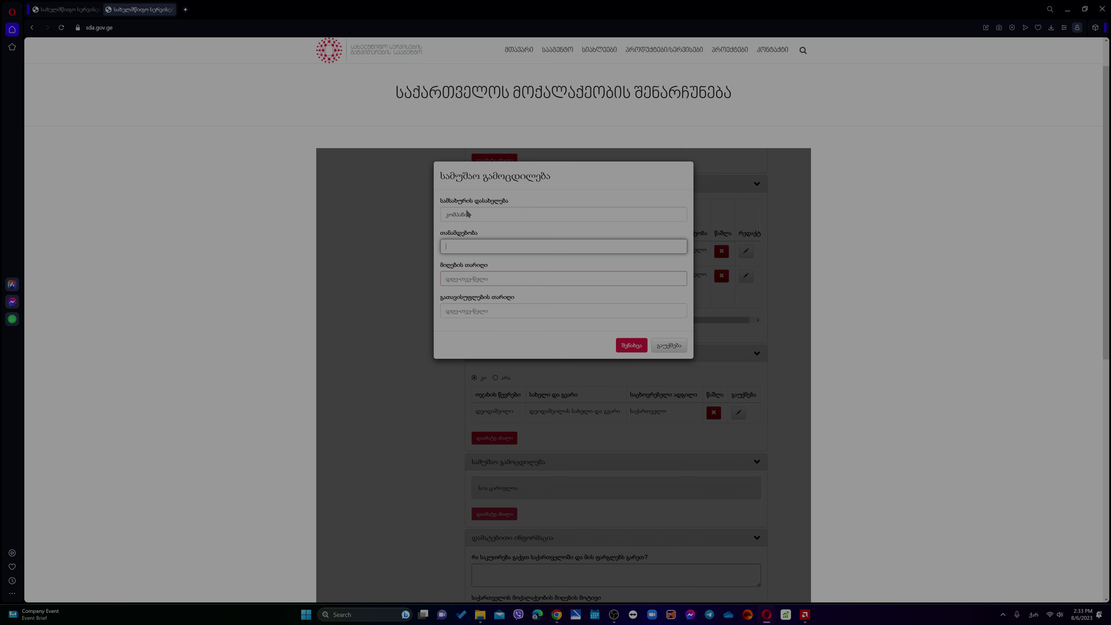
pyautogui.write('ო')
pyautogui.write('ერატპრო')
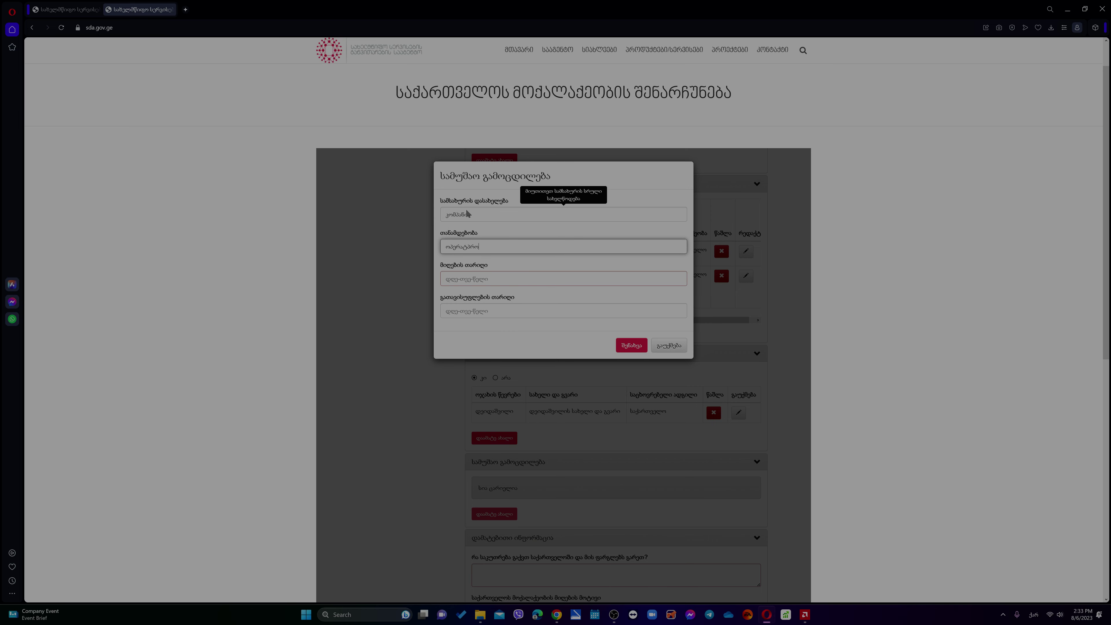
pyautogui.press('BackSpace')
pyautogui.press('BackSpace')
pyautogui.press('BackSpace')
pyautogui.write('ორი')
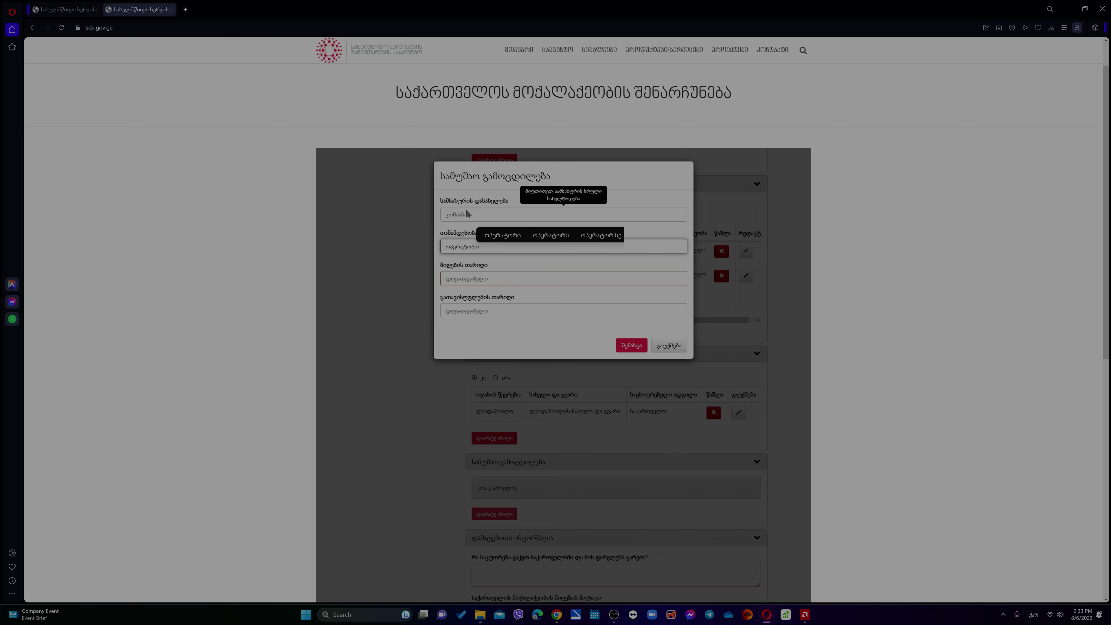
# - Set start date 02-02-2021, leave the end date empty, and save the entry
pyautogui.click(508, 283)
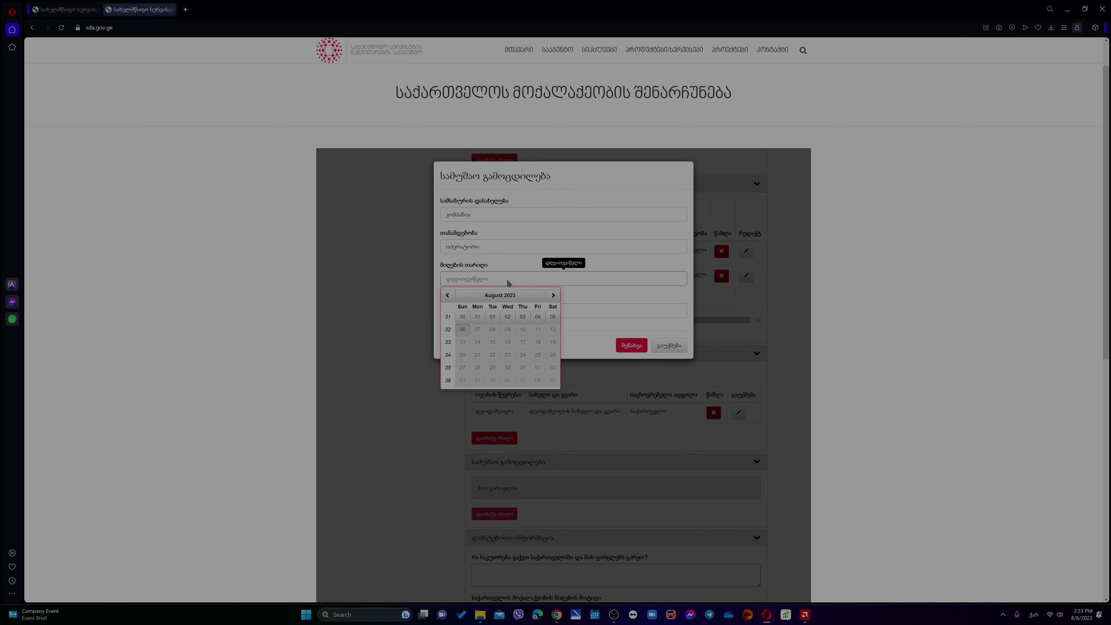
pyautogui.click(493, 298)
pyautogui.click(490, 299)
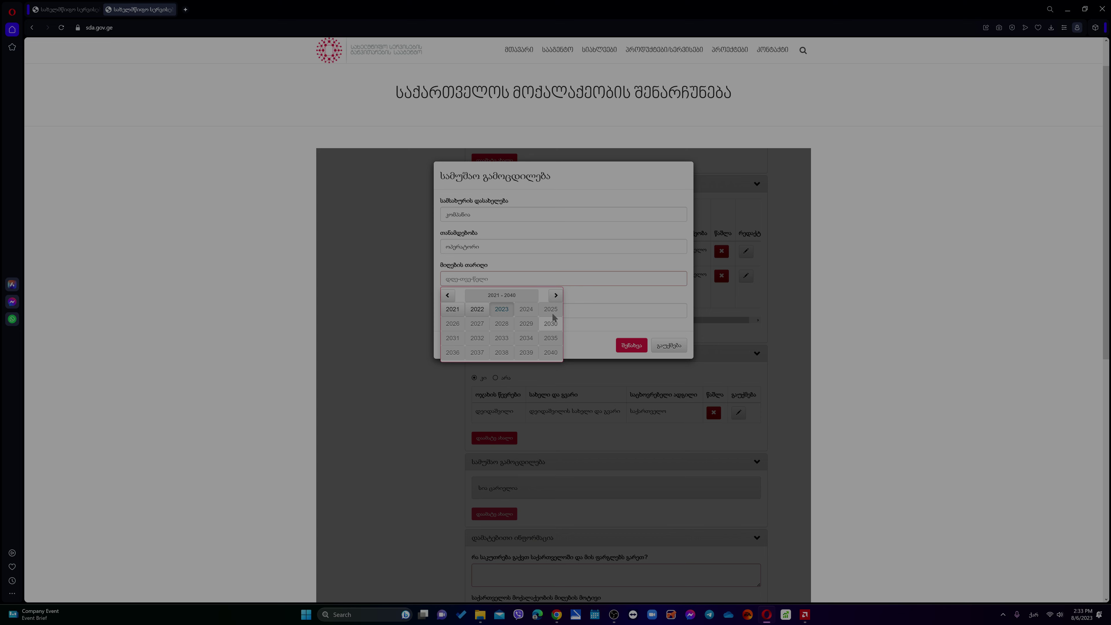
pyautogui.click(452, 313)
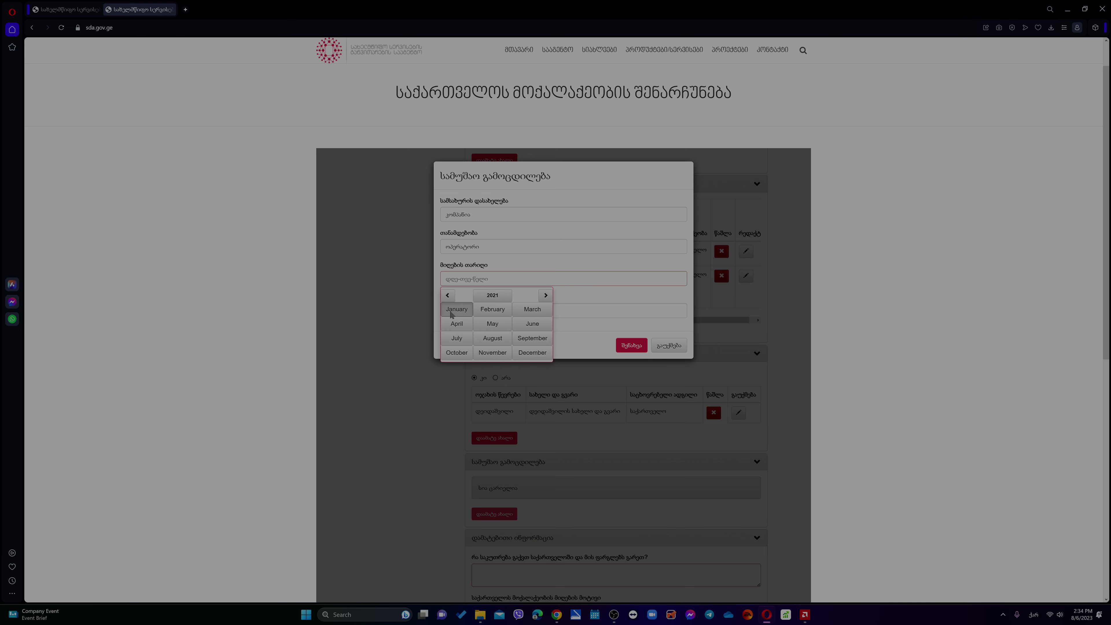
pyautogui.click(488, 311)
pyautogui.click(489, 316)
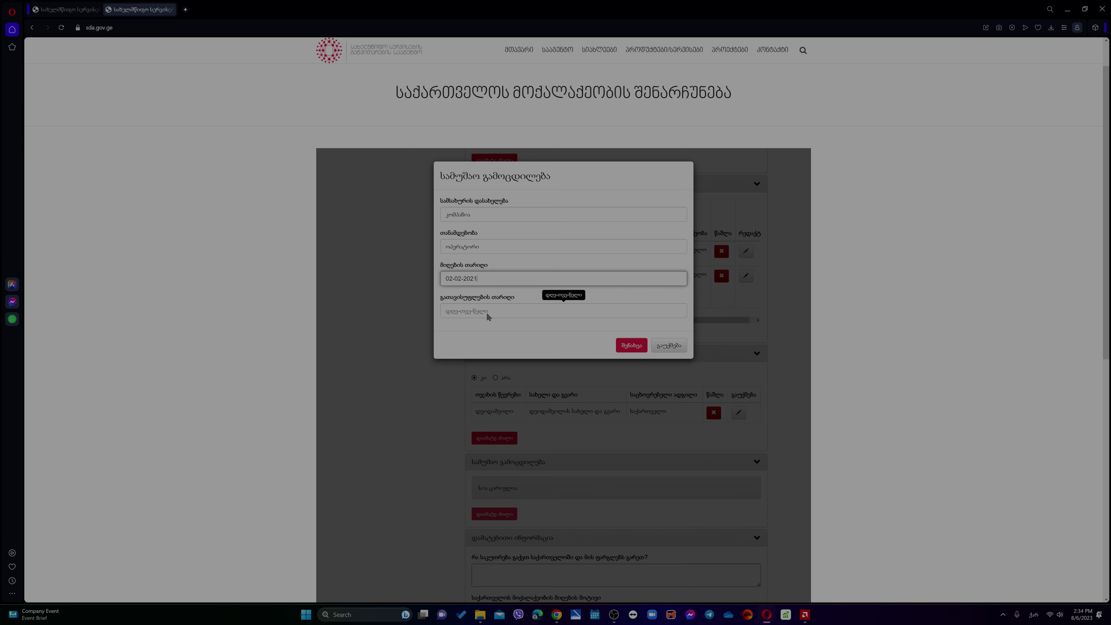
pyautogui.click(489, 314)
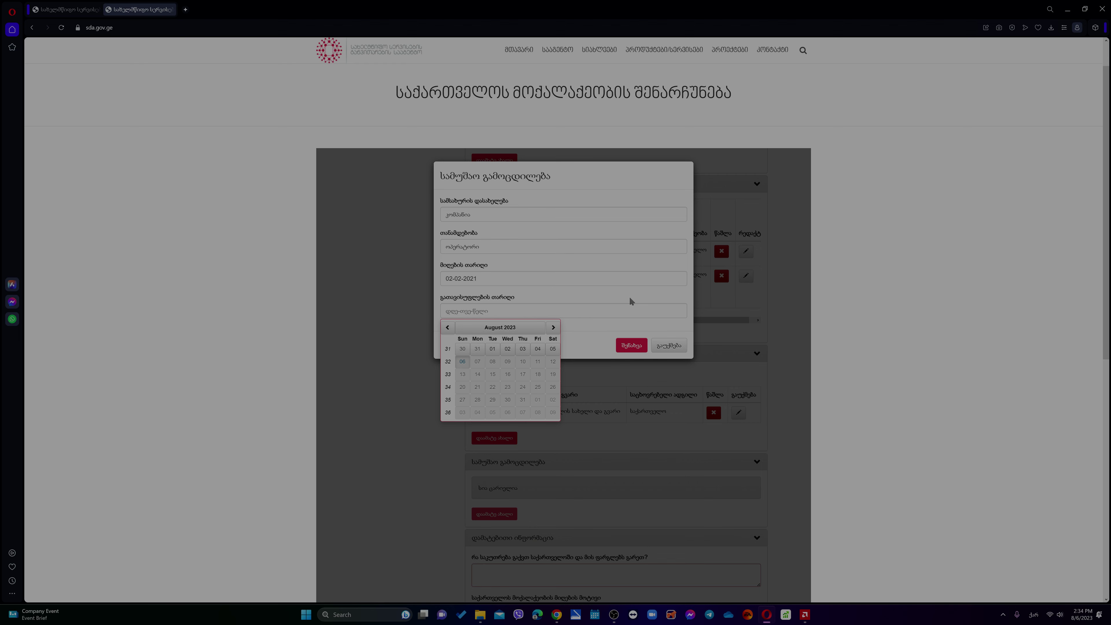
pyautogui.click(524, 303)
pyautogui.click(632, 345)
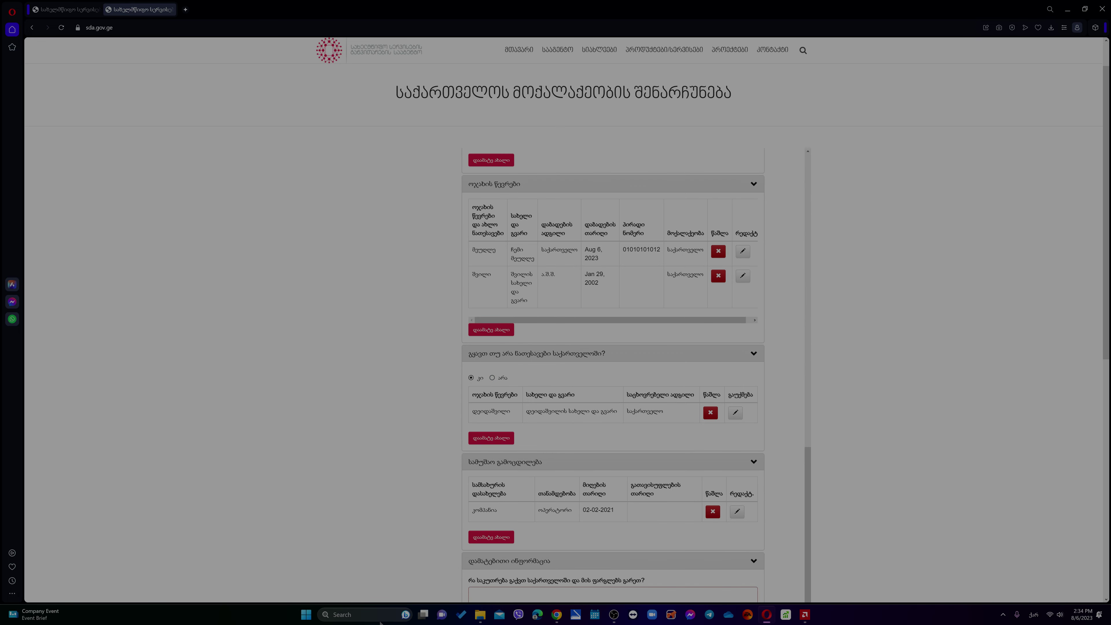
# - Answer 'არ გამაჩნია საკუთრება' for property and 'მსურს შევინარჩუნო საქართველოს მოქალაქეობა' as the reason
pyautogui.scroll(-5, 432, 533)
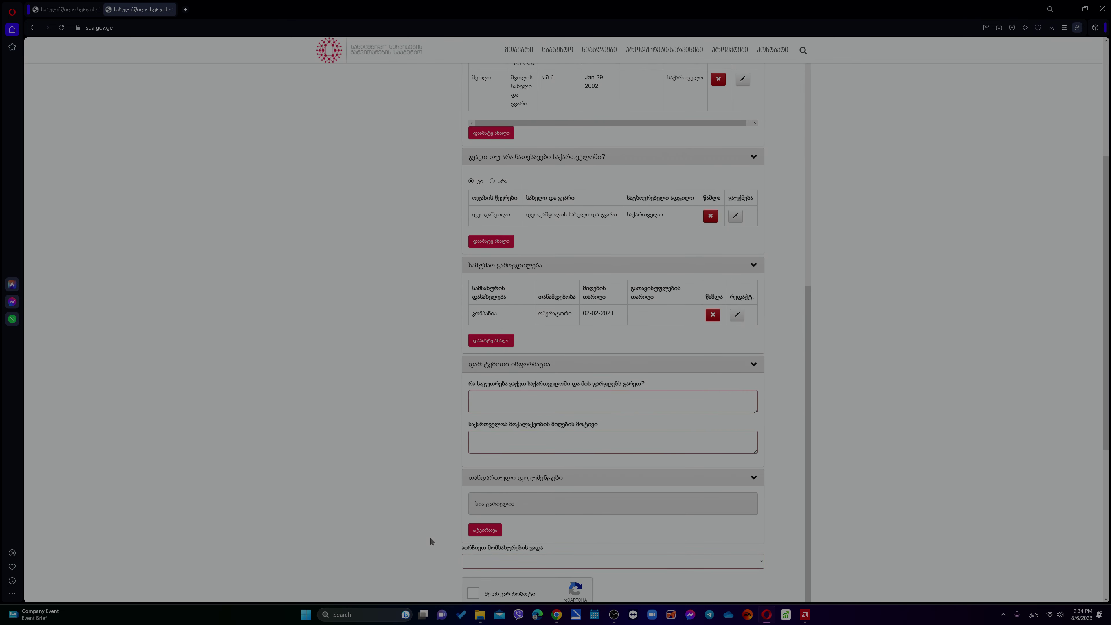
pyautogui.scroll(-2, 429, 536)
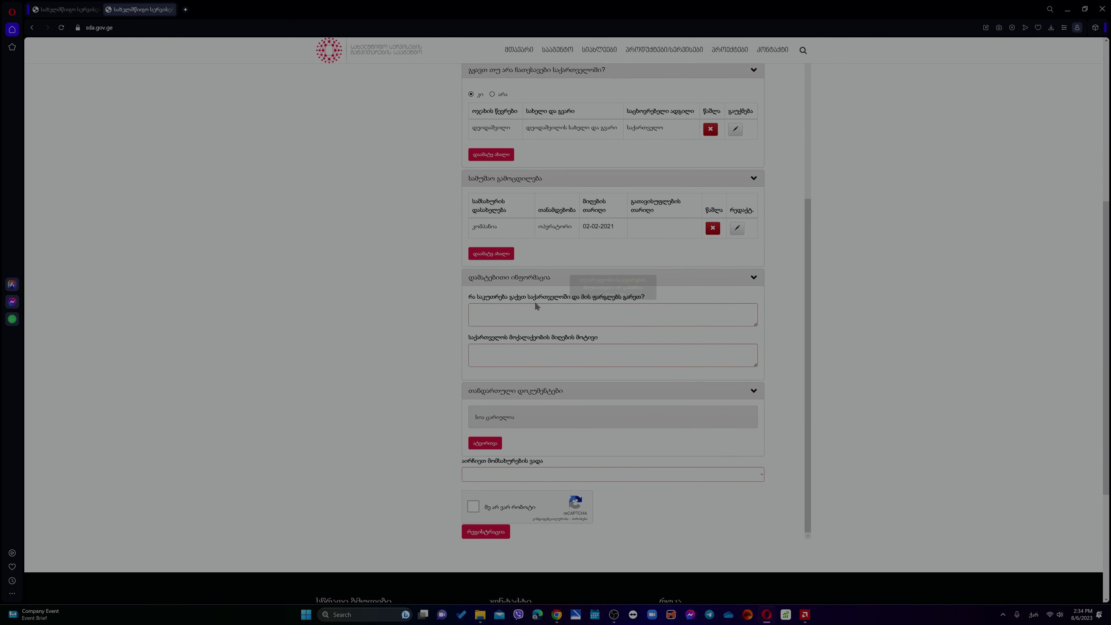
pyautogui.click(530, 313)
pyautogui.write('არ ')
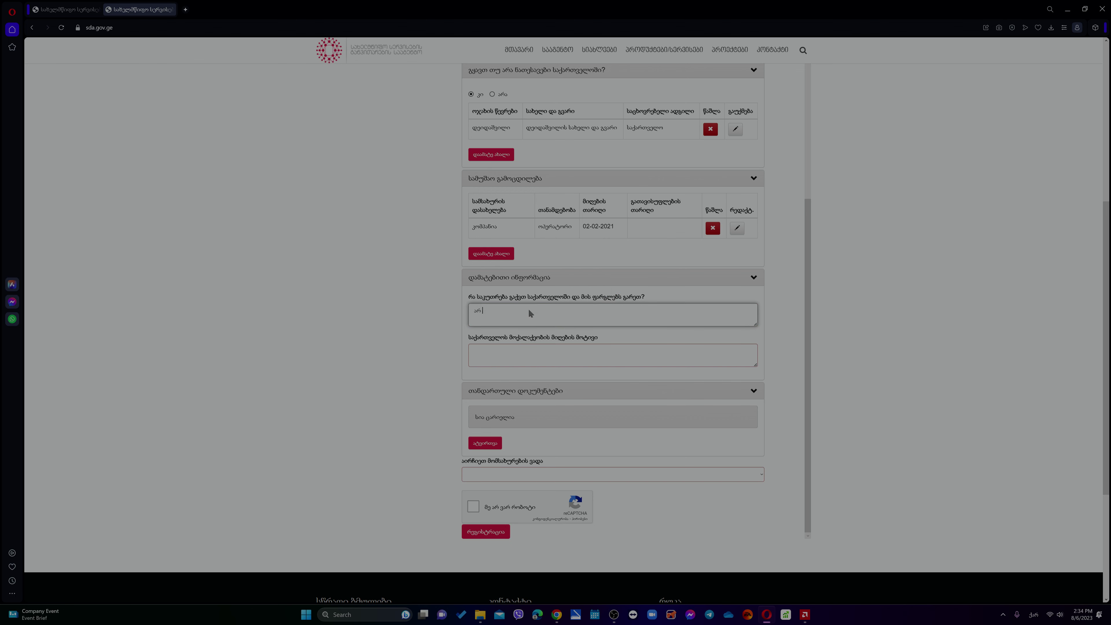
pyautogui.write('გამაჩნია')
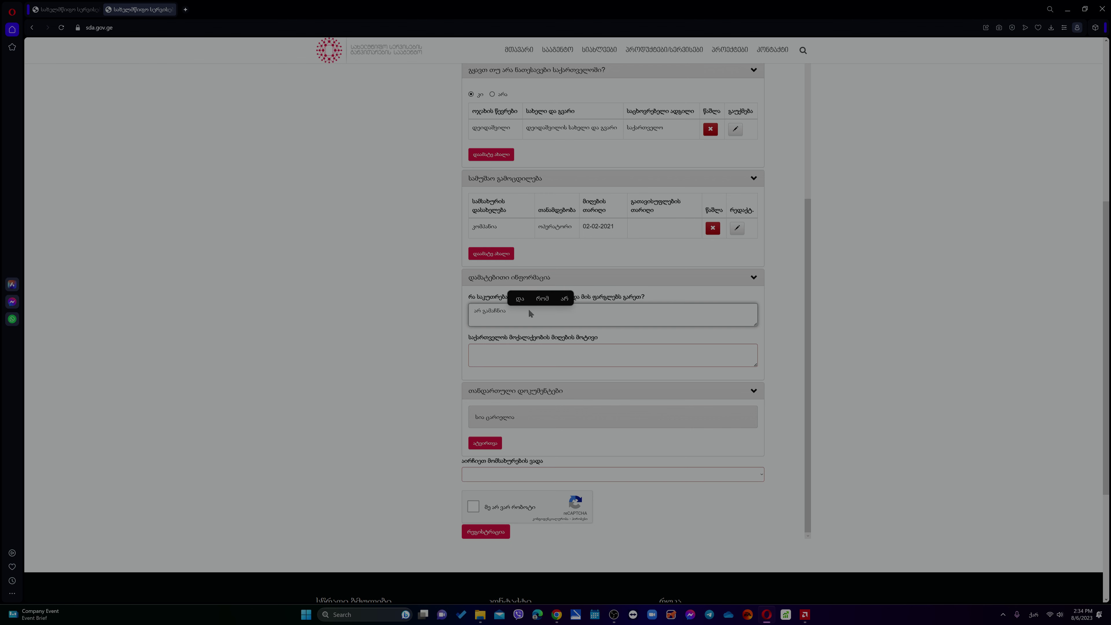
pyautogui.write(' სა')
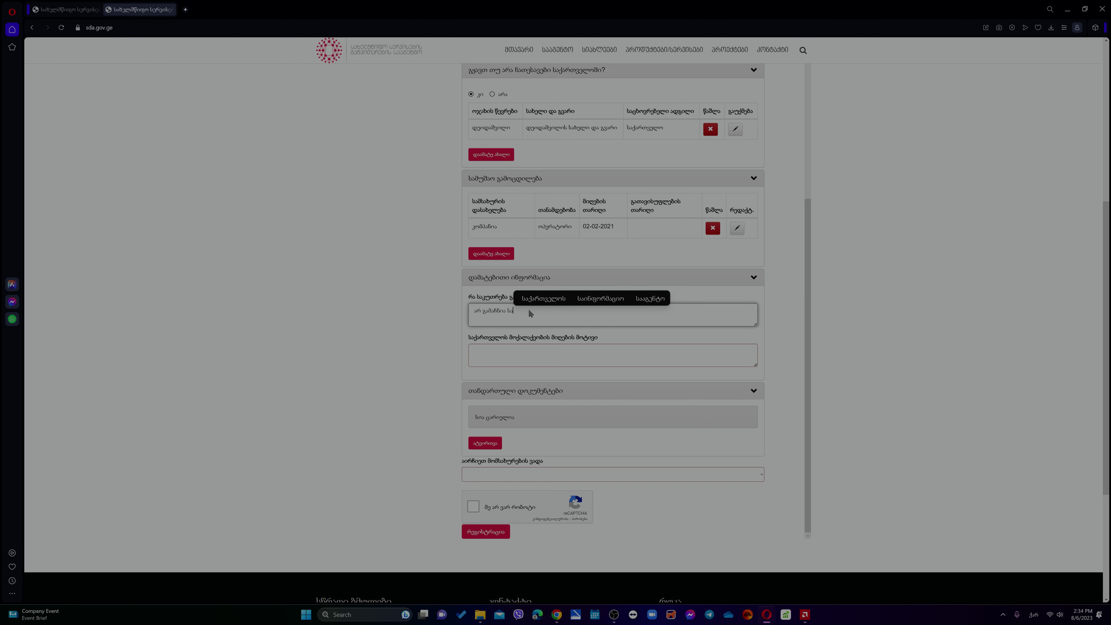
pyautogui.write('კუთრება')
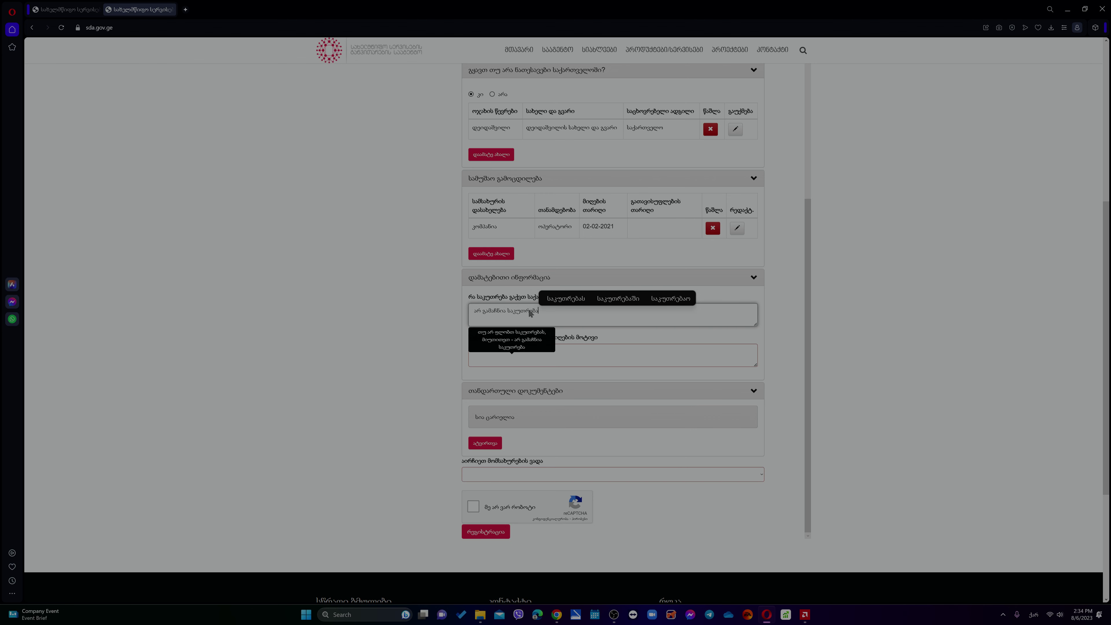
pyautogui.click(502, 355)
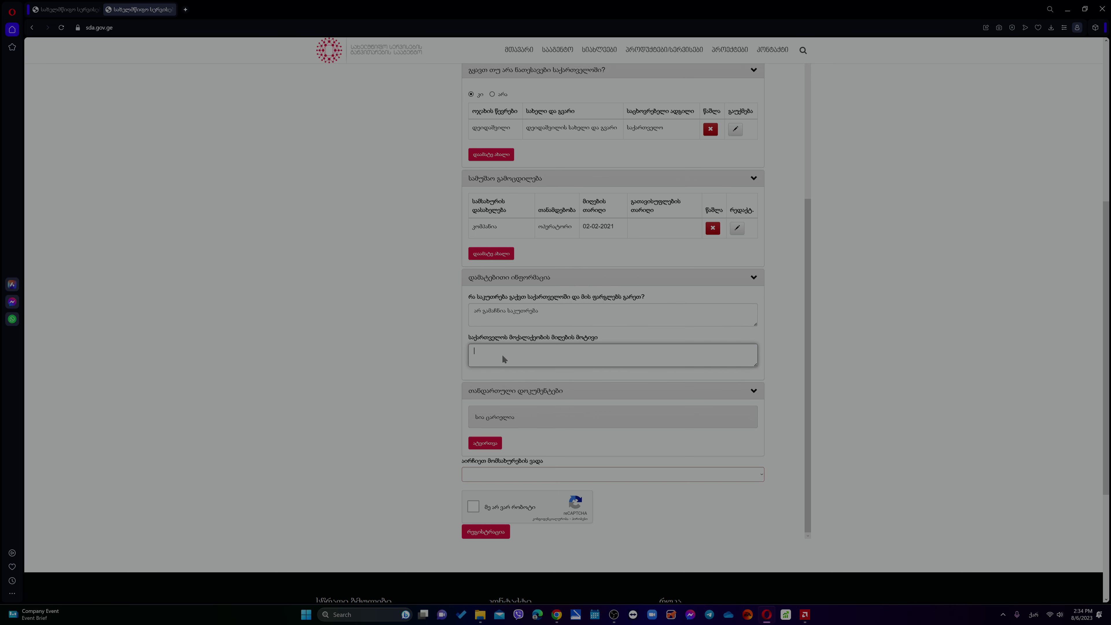
pyautogui.write('მსურს ')
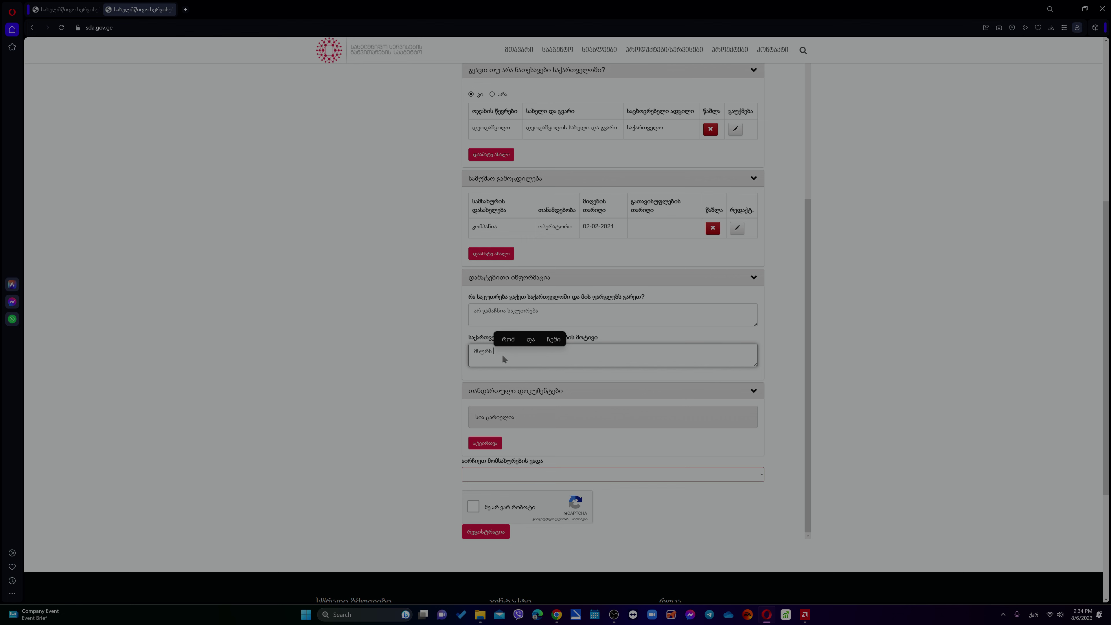
pyautogui.write('შევი')
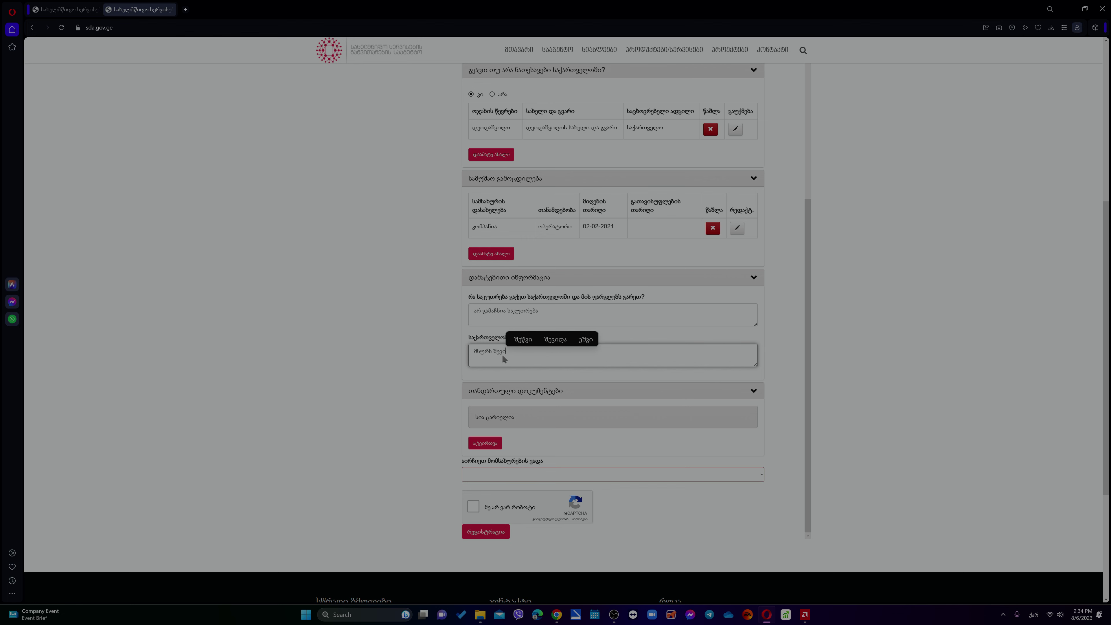
pyautogui.write('ნარჩუნო')
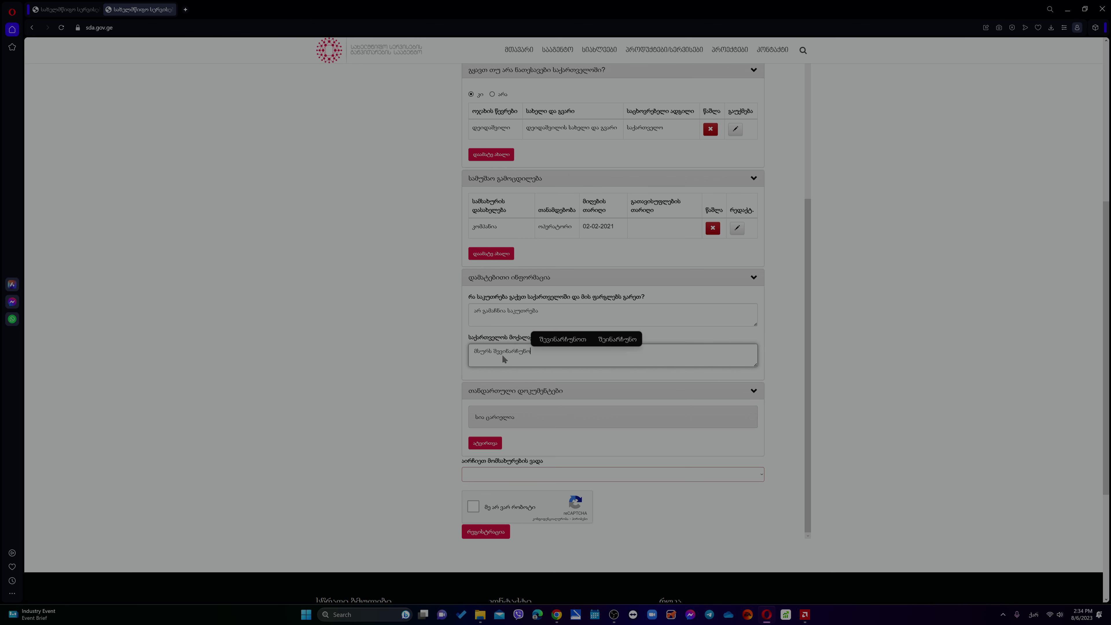
pyautogui.write(' საქართველ')
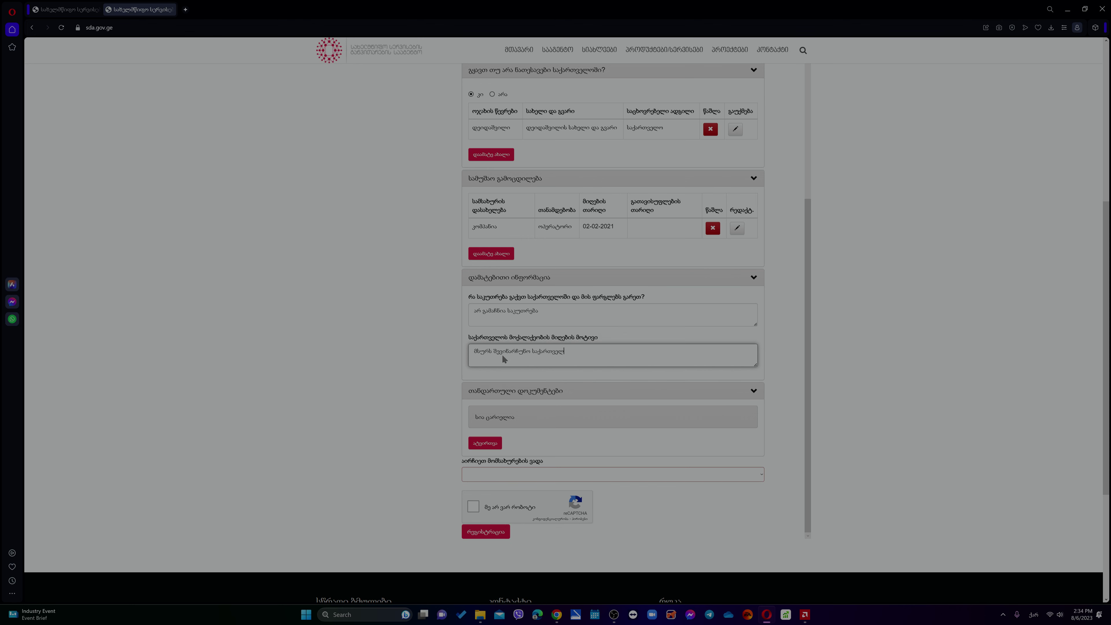
pyautogui.write('ოს მო')
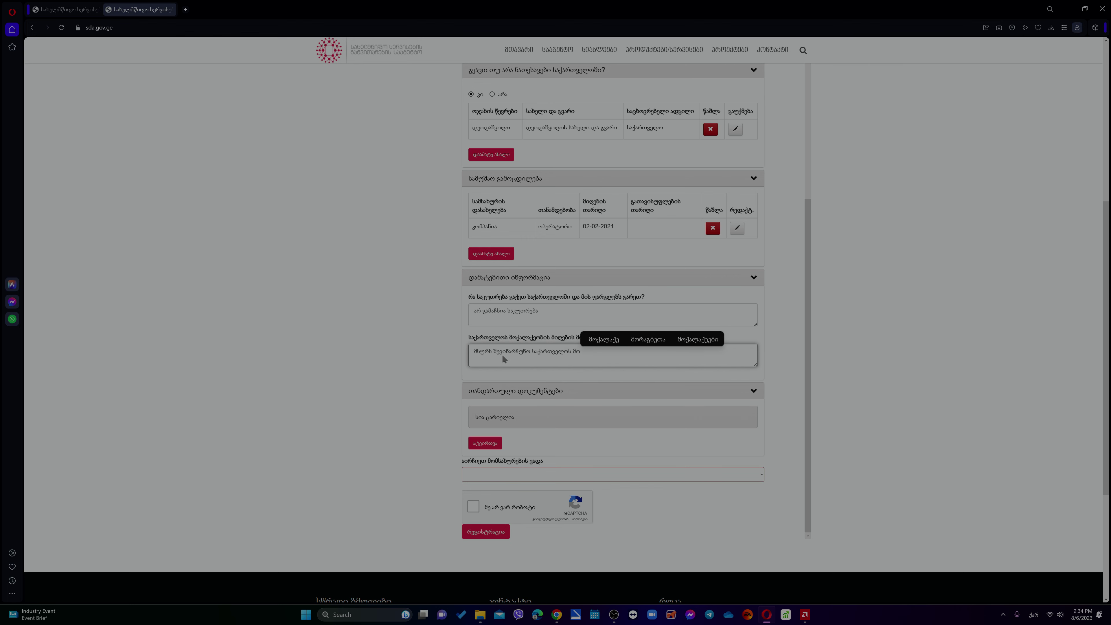
pyautogui.write('ქალაქ')
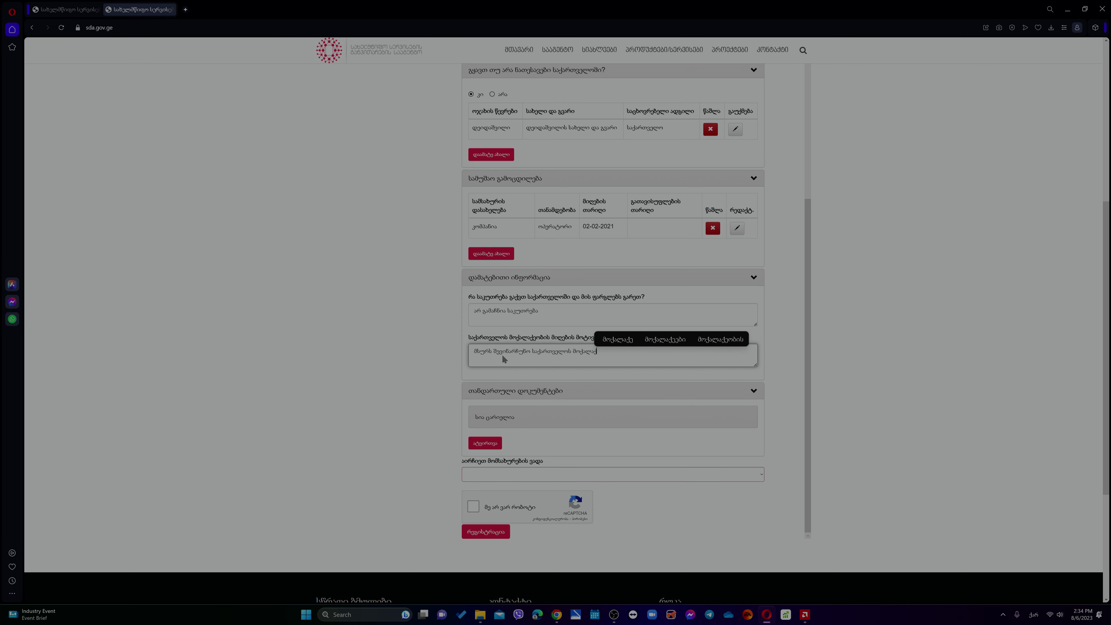
pyautogui.write('ეობა')
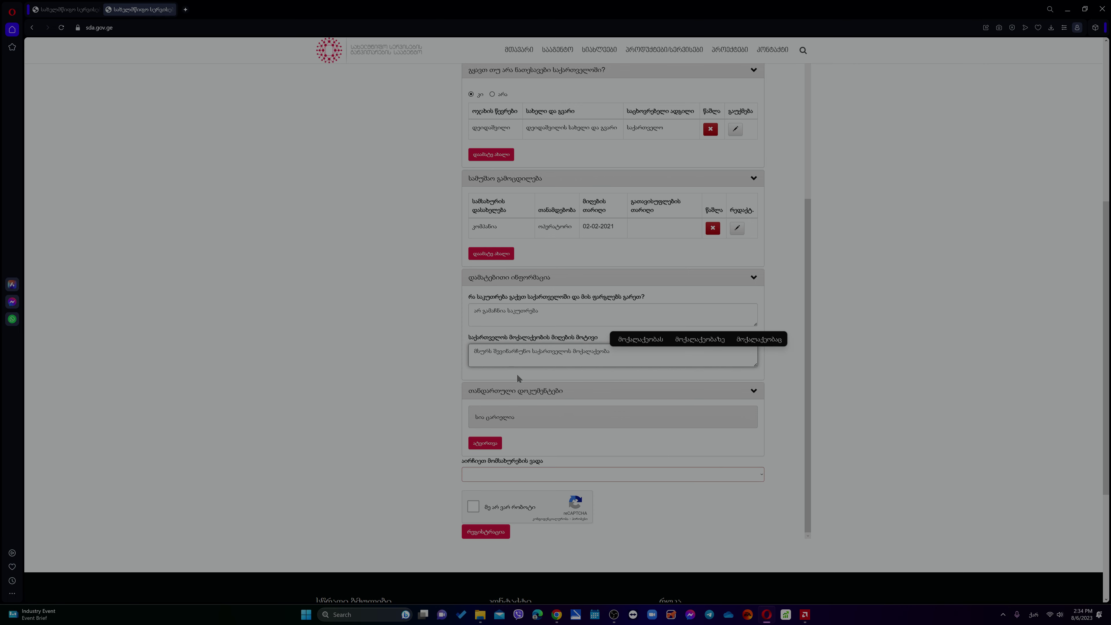
pyautogui.click(489, 444)
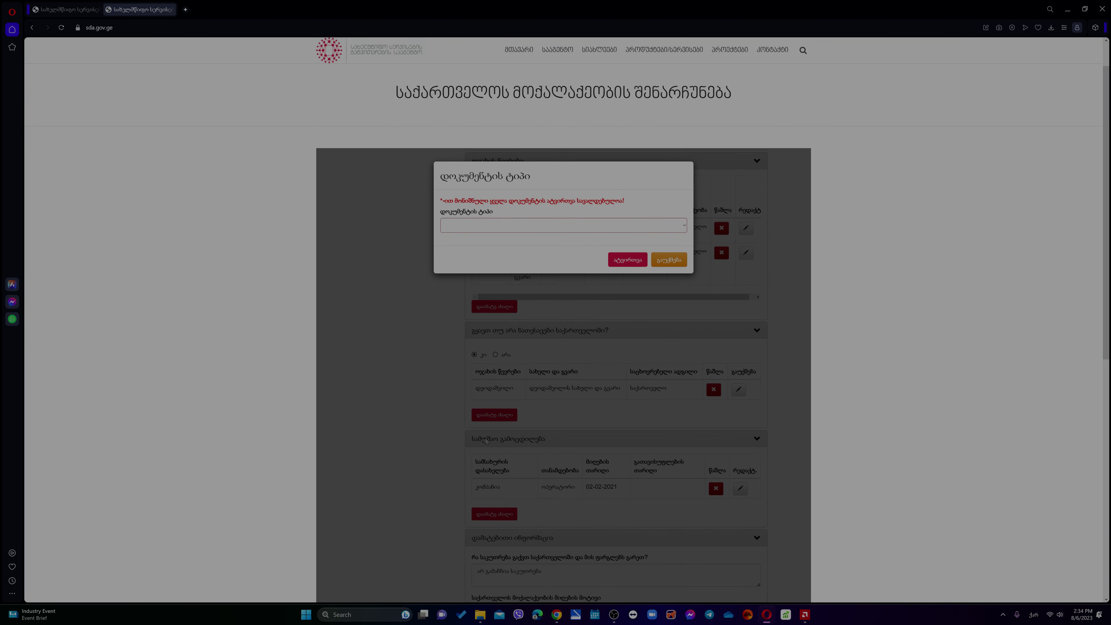
pyautogui.click(465, 229)
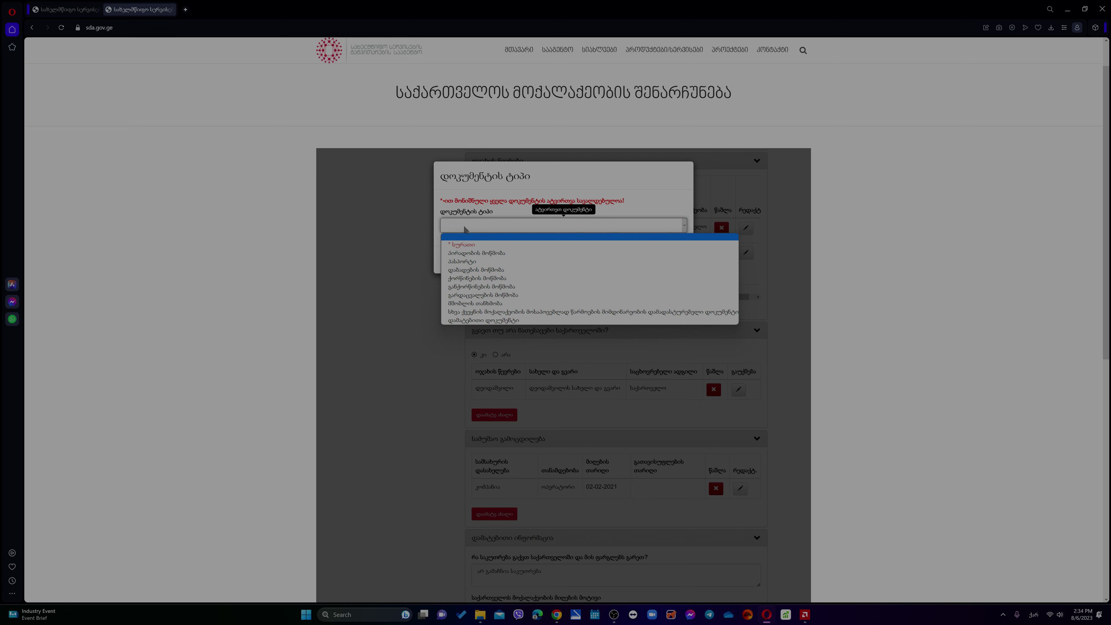
pyautogui.click(464, 262)
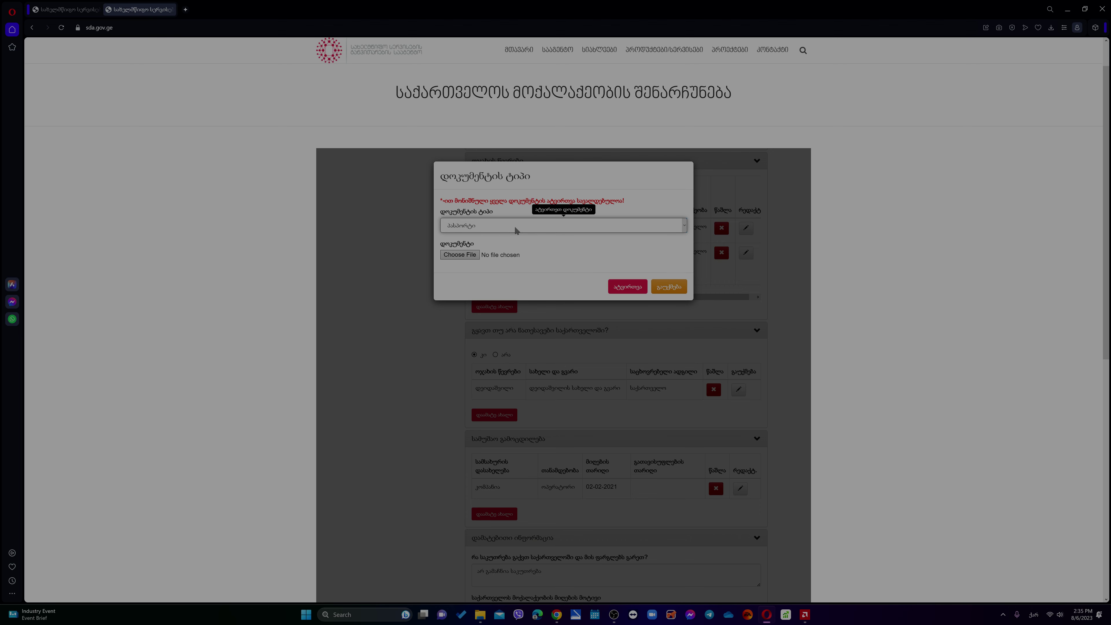
pyautogui.click(628, 287)
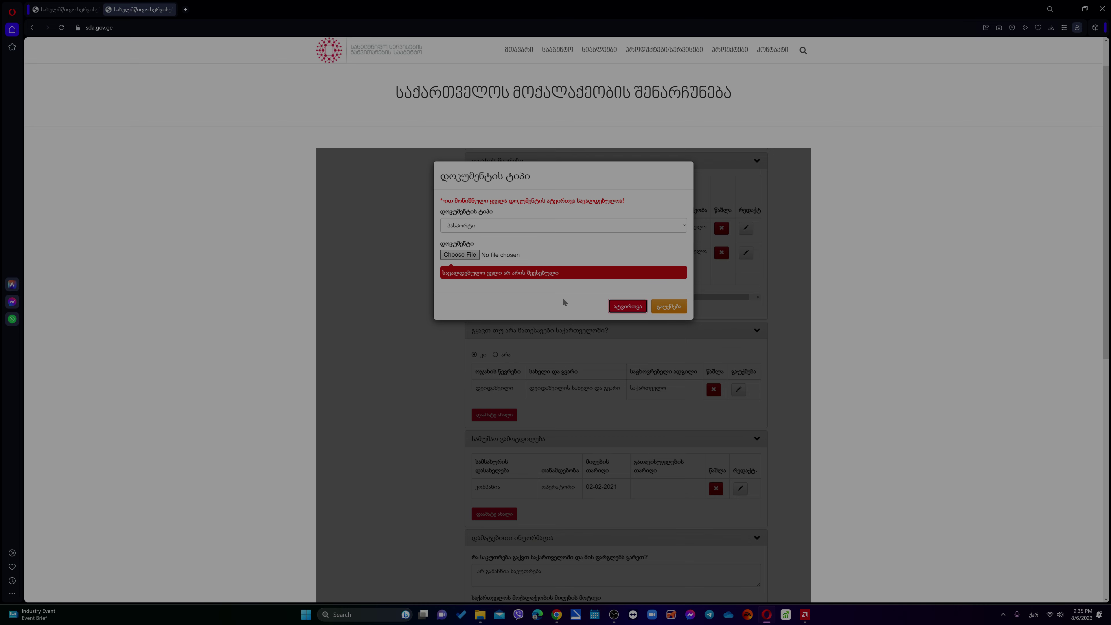
pyautogui.click(669, 306)
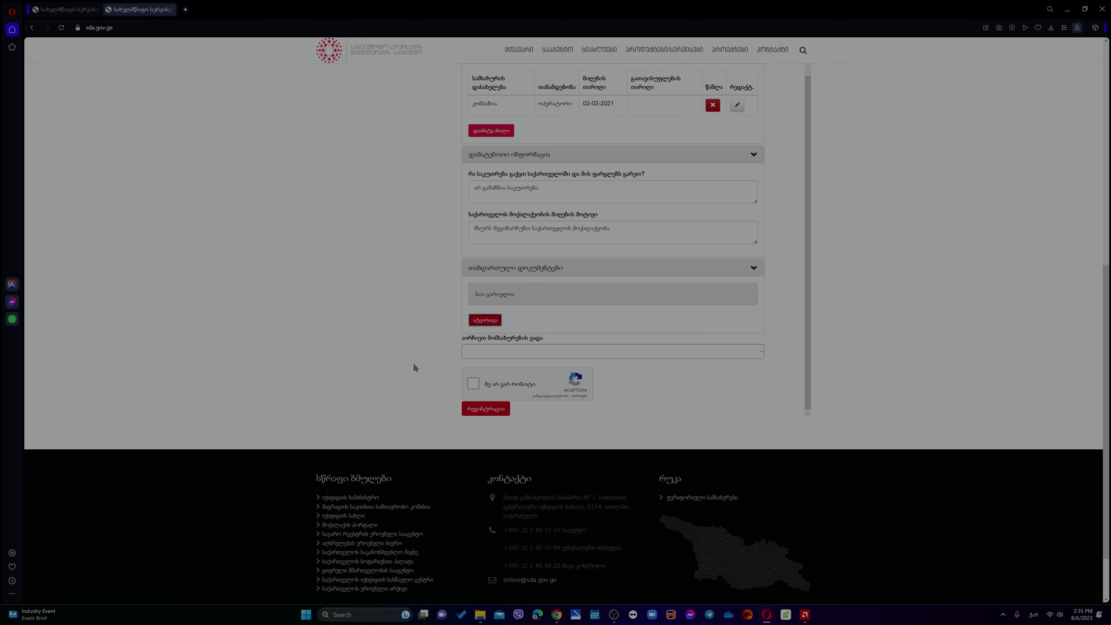
# - Choose the 80th-day, 500 lari service term and start the 'I'm not a robot' check
pyautogui.click(499, 353)
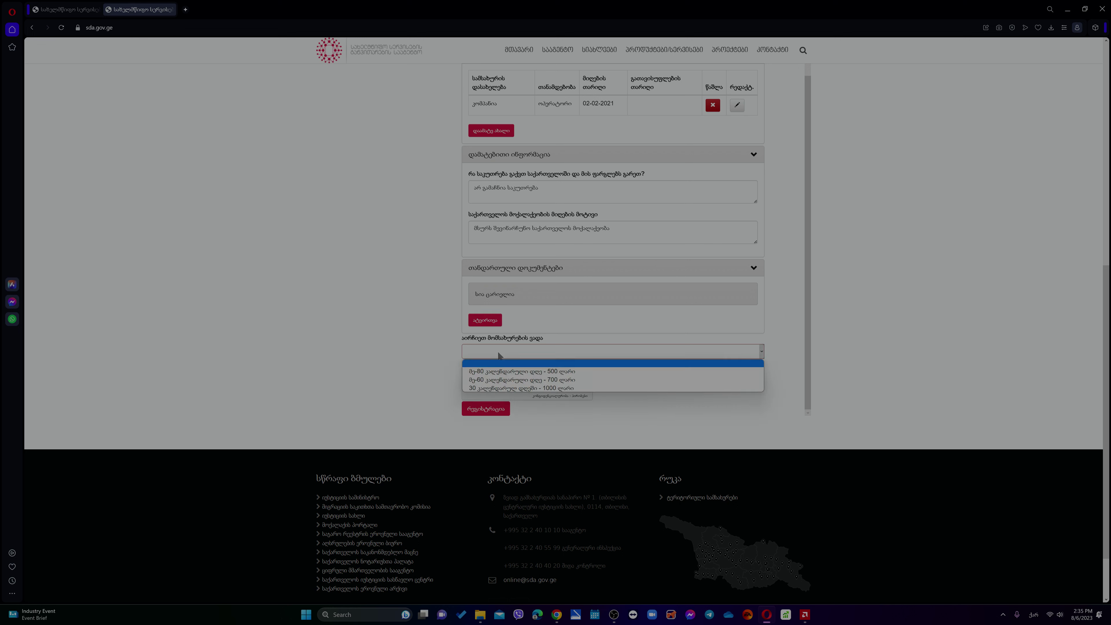
pyautogui.click(502, 371)
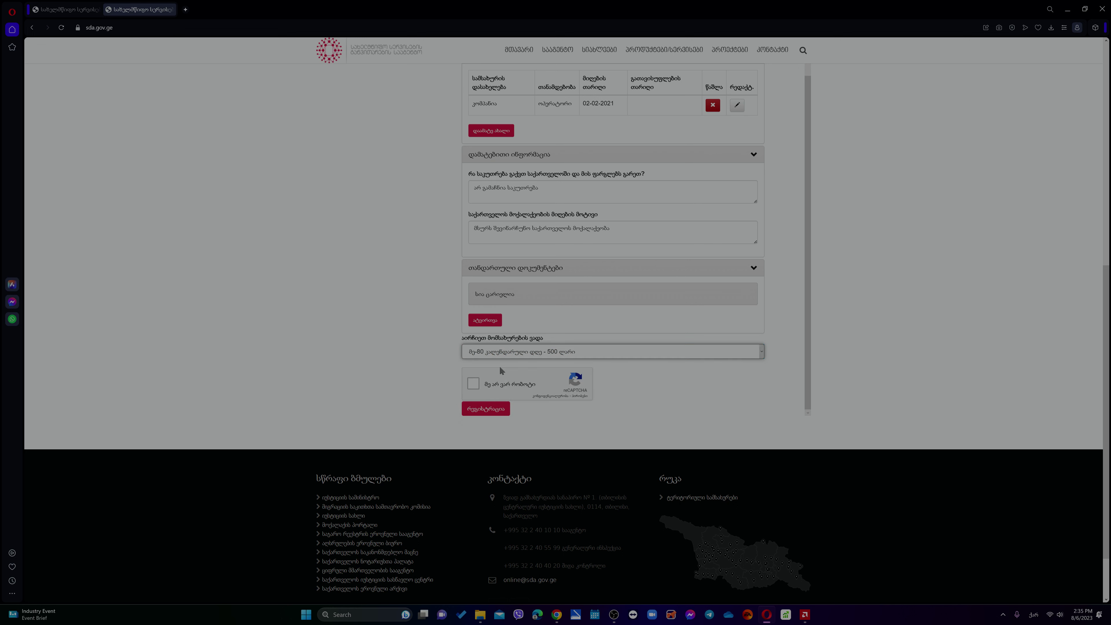
pyautogui.click(473, 384)
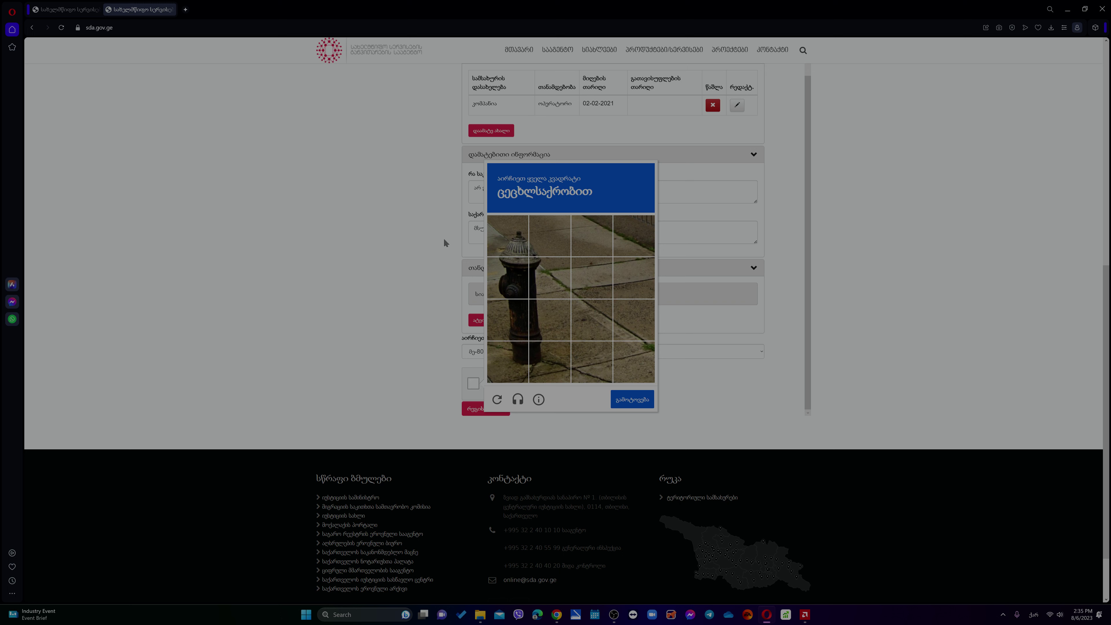
# - Select all eight fire-hydrant tiles in the reCAPTCHA grid and verify
pyautogui.click(495, 240)
pyautogui.click(513, 292)
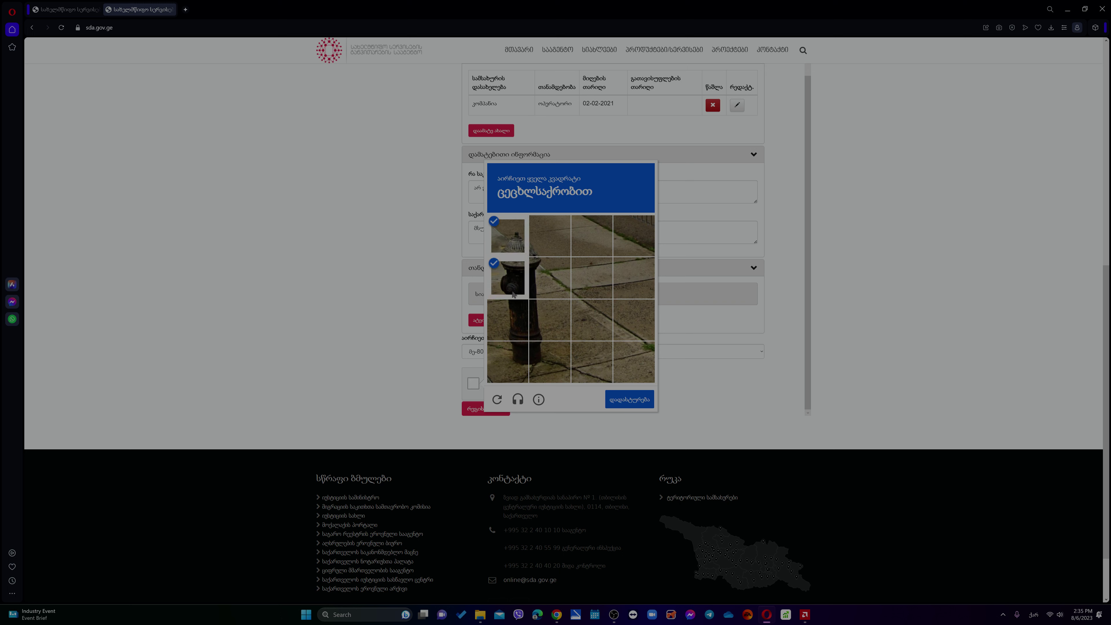
pyautogui.click(507, 307)
pyautogui.click(549, 319)
pyautogui.click(550, 279)
pyautogui.click(549, 237)
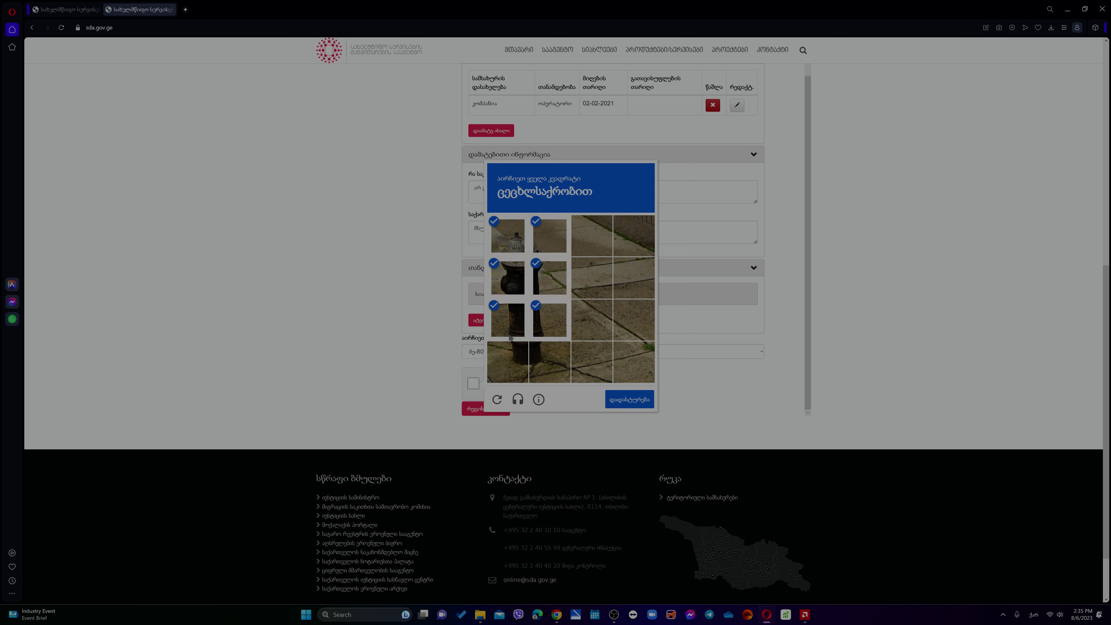
pyautogui.click(508, 362)
pyautogui.click(549, 362)
pyautogui.click(630, 399)
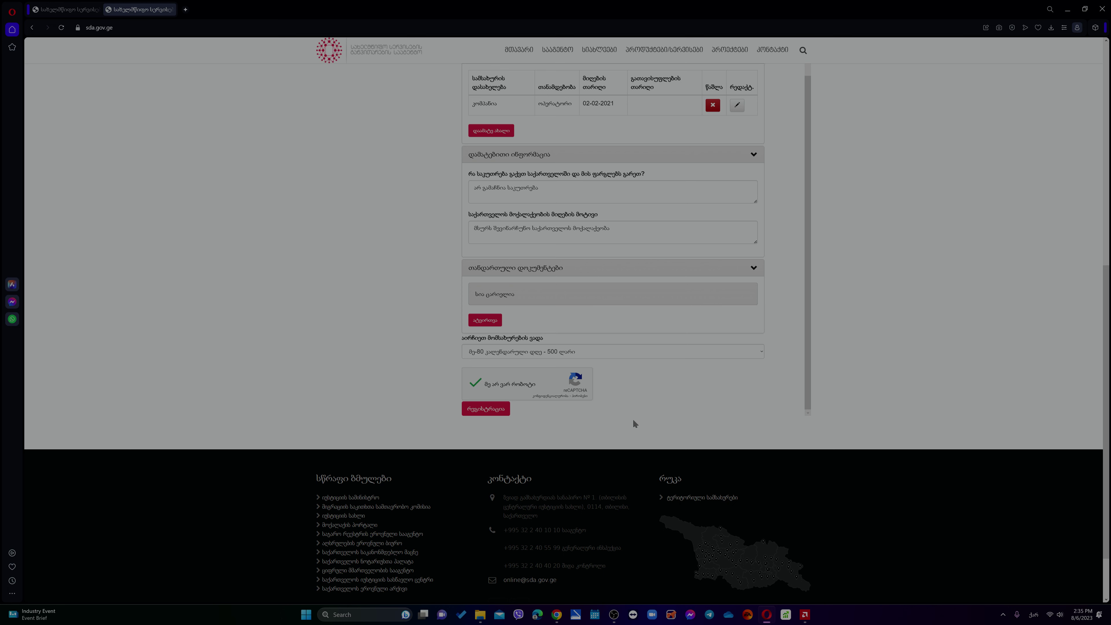
pyautogui.scroll(5, 633, 438)
pyautogui.scroll(3, 633, 437)
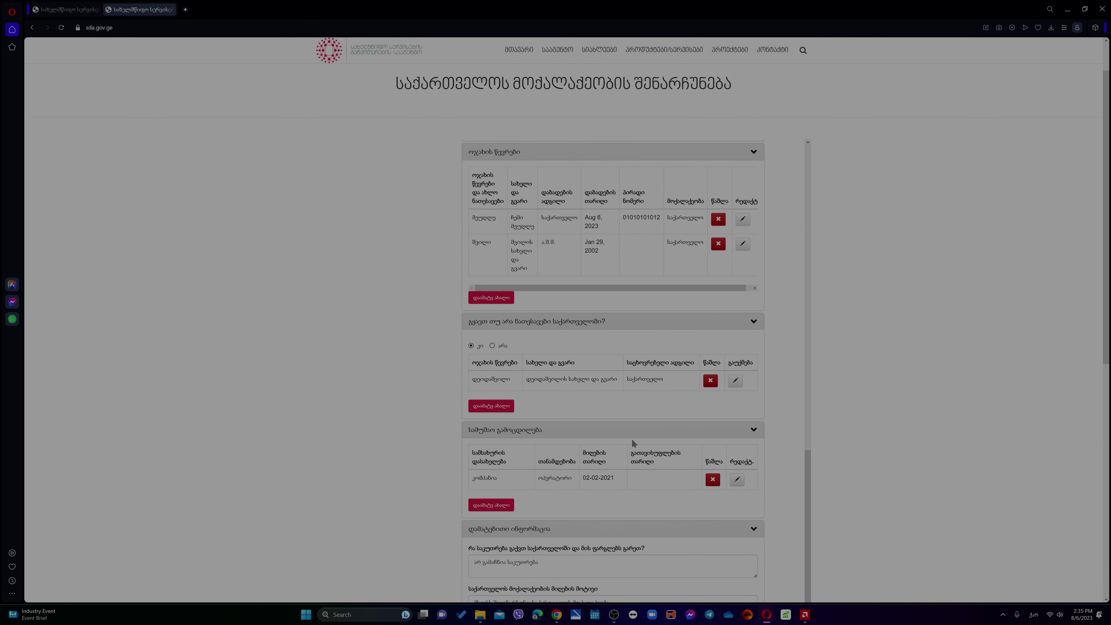